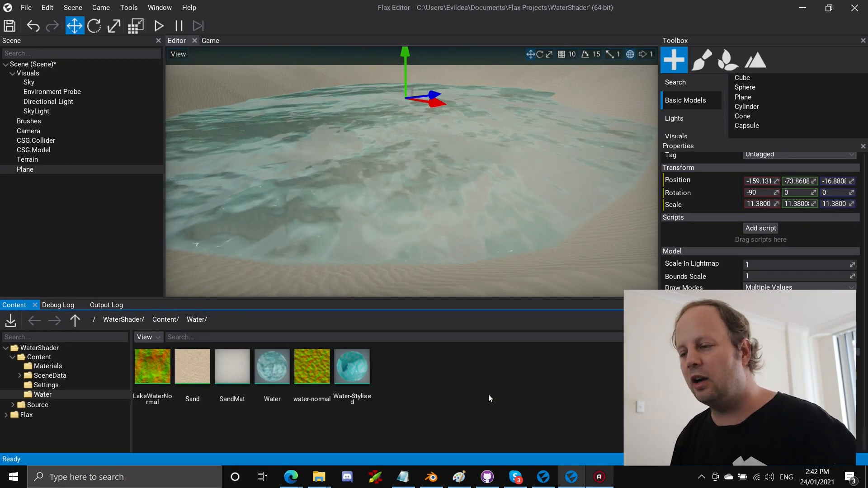
Examine the water plane and its shoreline in the scene from several angles and distances.
right_drag(541, 80, 299, 92)
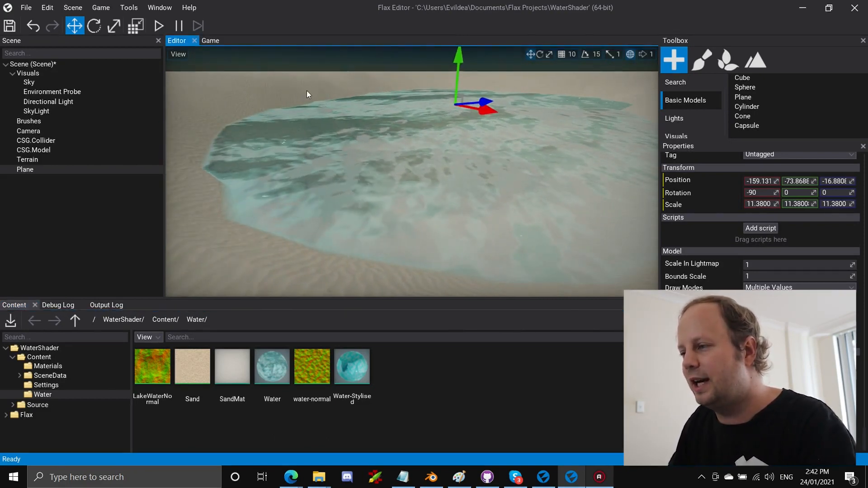
click(306, 91)
click(468, 163)
mouse_move(468, 164)
right_down()
mouse_move(607, 165)
mouse_move(445, 165)
mouse_move(456, 166)
right_up()
right_drag(354, 126, 197, 122)
click(385, 145)
right_drag(384, 145, 447, 187)
key(w)
Try the Water-Stylised material on the water plane, and put the Water material back on it.
drag(355, 365, 381, 199)
mouse_move(381, 199)
right_down()
mouse_move(339, 199)
mouse_move(398, 198)
right_up()
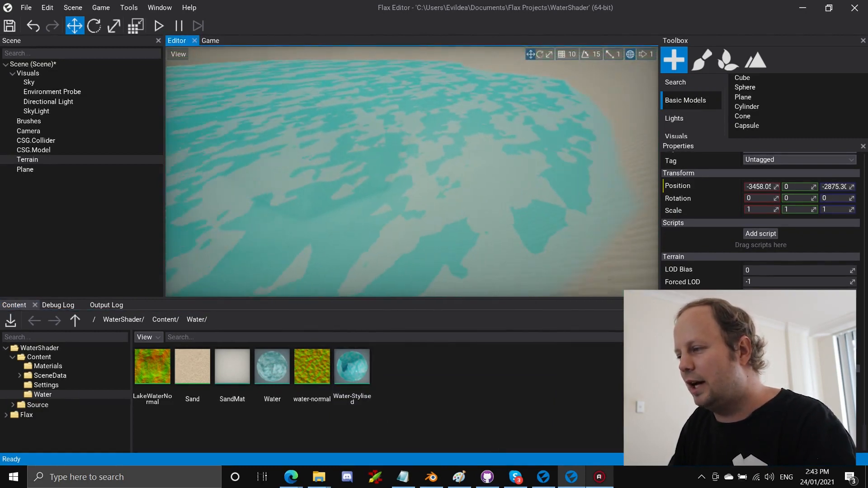
drag(272, 366, 378, 198)
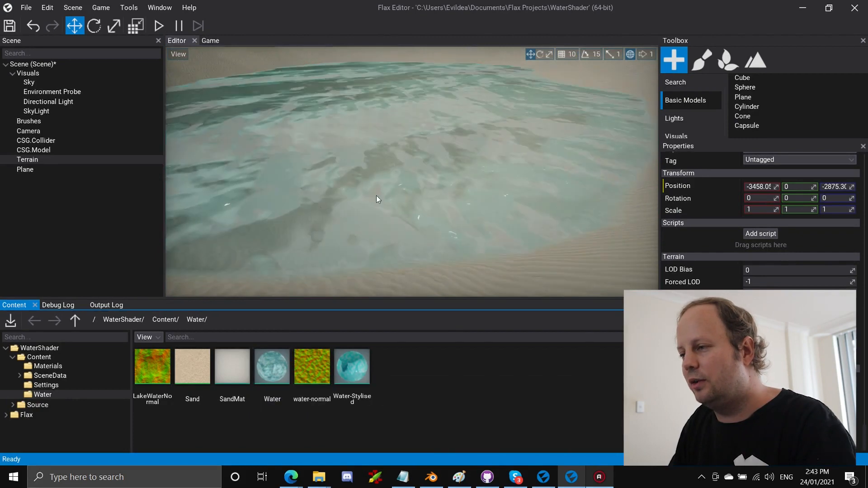
right_drag(378, 199, 490, 174)
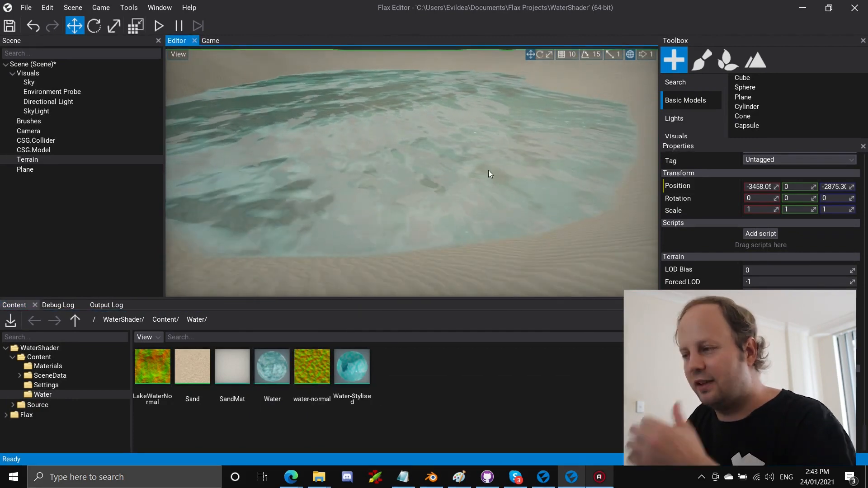
Create a material named MyWaterMat in the Water content folder and apply it to the water plane.
right_click(424, 372)
mouse_move(449, 450)
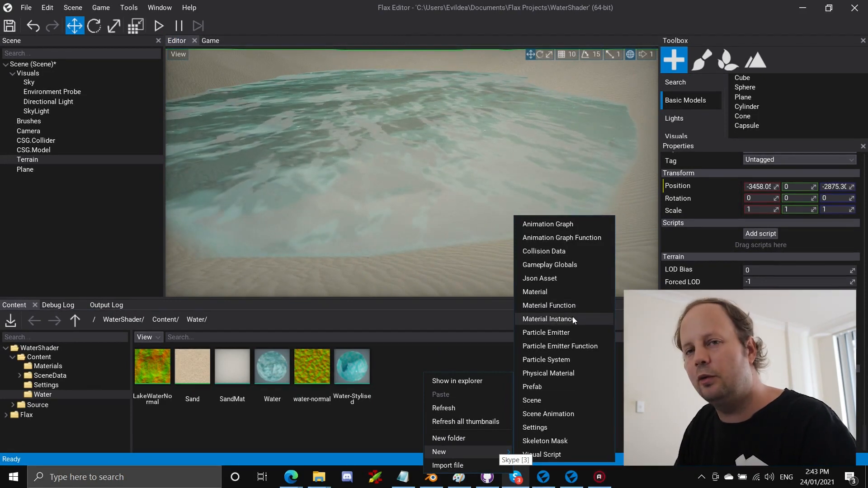
click(570, 291)
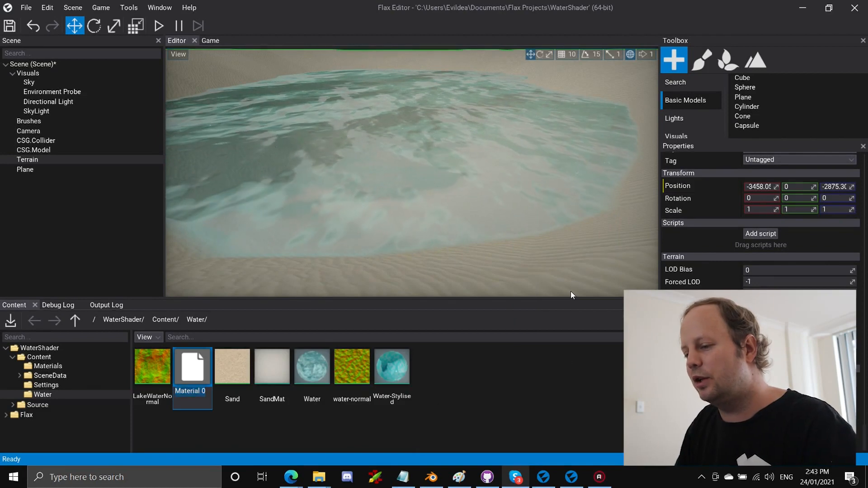
text(MYW)
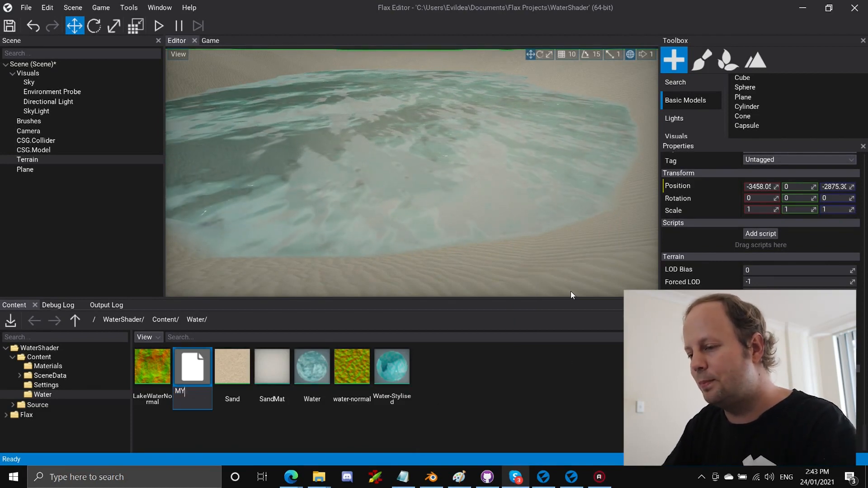
key(BackSpace)
key(BackSpace)
text(yWAte)
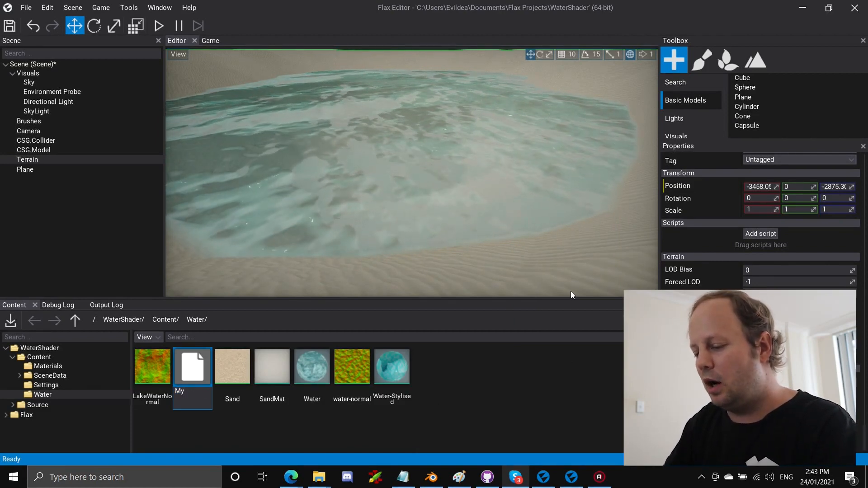
key(BackSpace)
key(BackSpace)
key(BackSpace)
text(at)
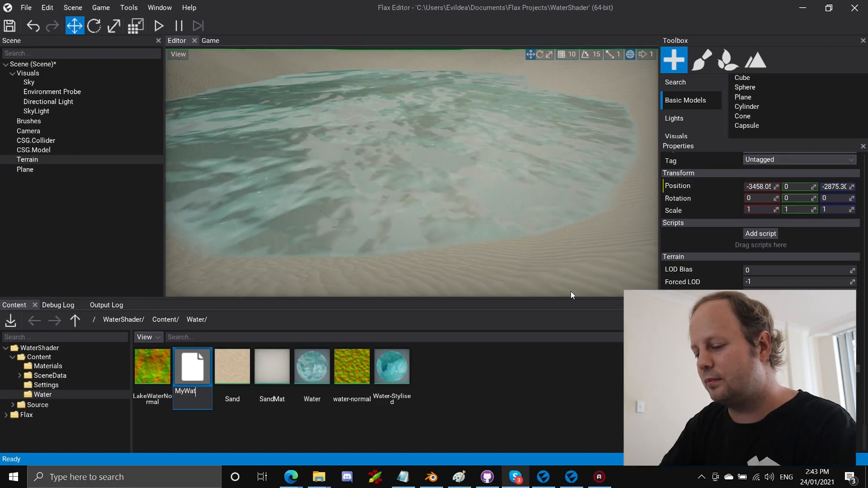
text(erMat)
key(Return)
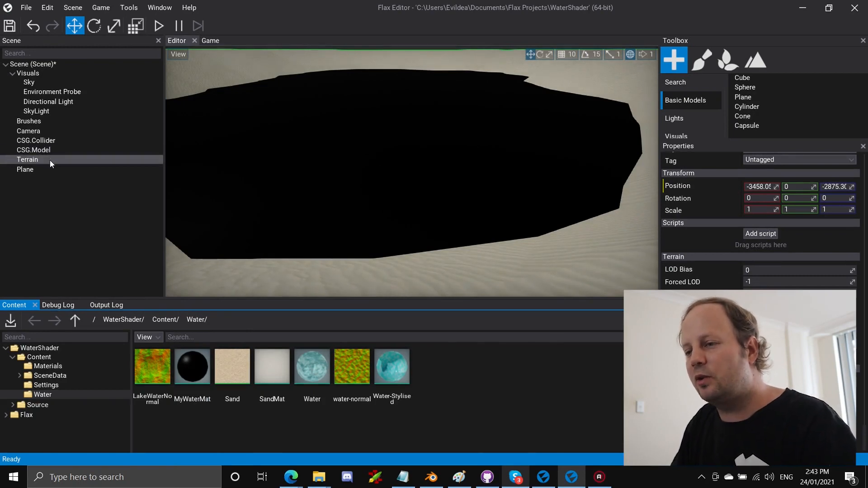
Select the water plane and check the shadows mode options of its material entry, leaving None selected.
click(319, 150)
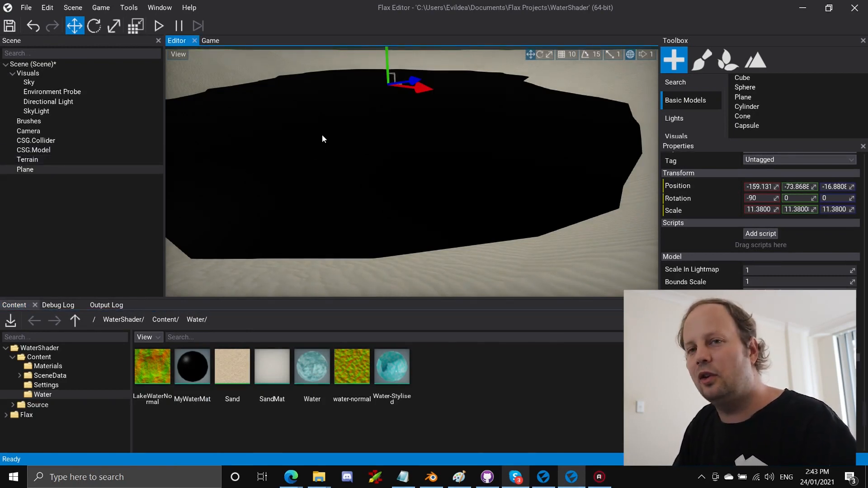
scroll(778, 292, down, 1)
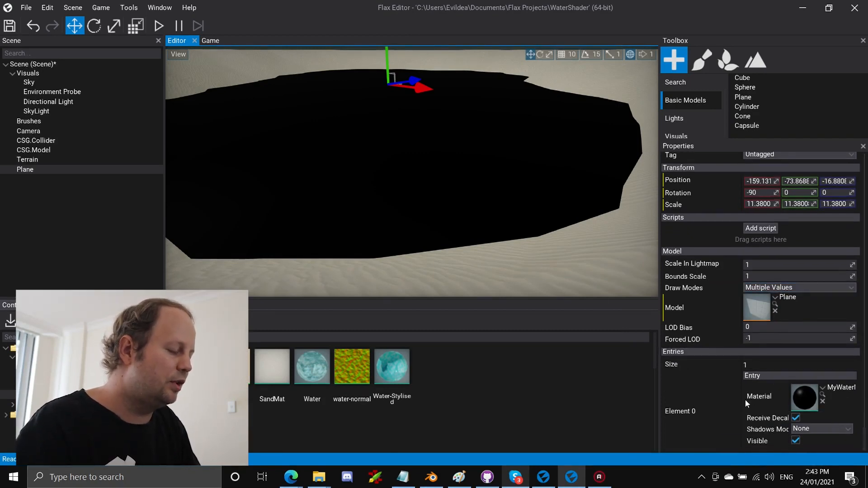
click(816, 431)
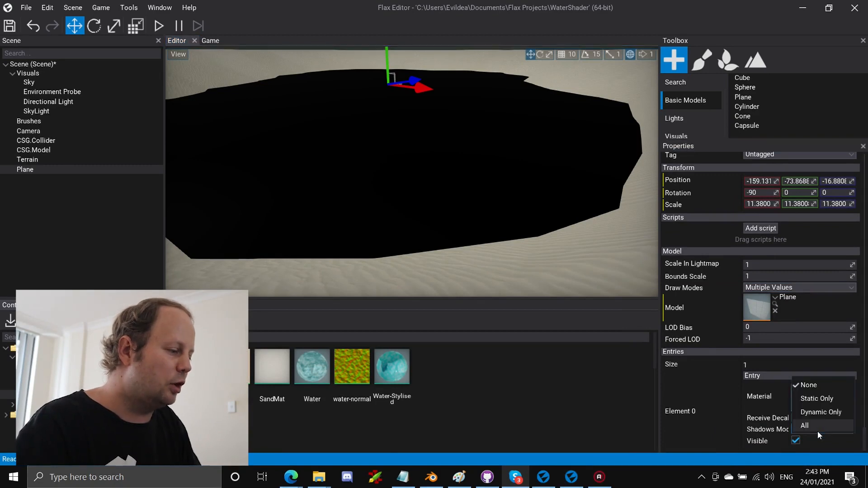
click(720, 430)
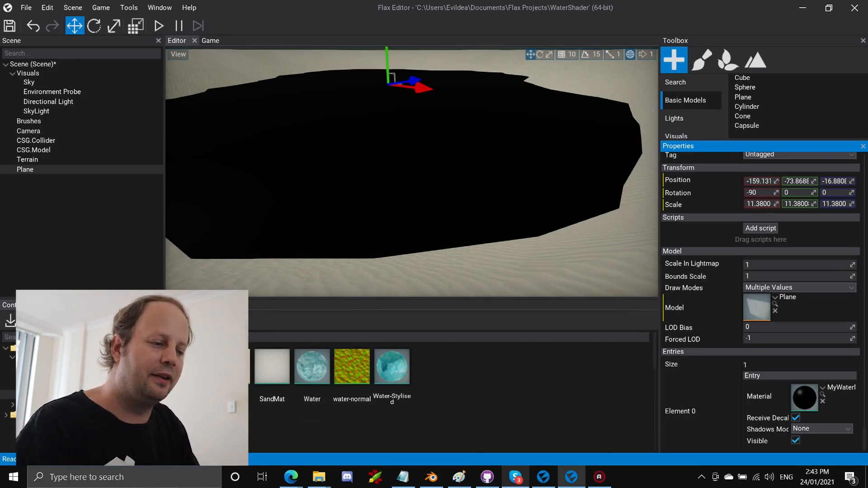
Open MyWaterMat for editing and maximize its editor window.
double_click(193, 369)
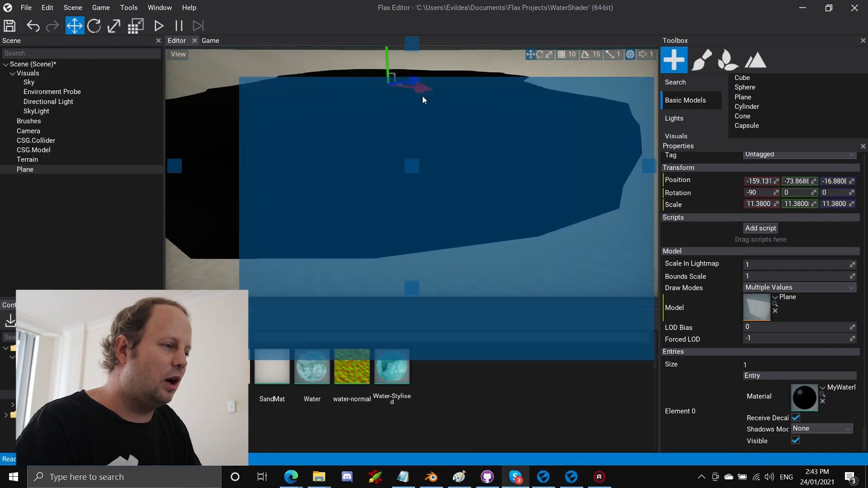
drag(415, 95, 456, 101)
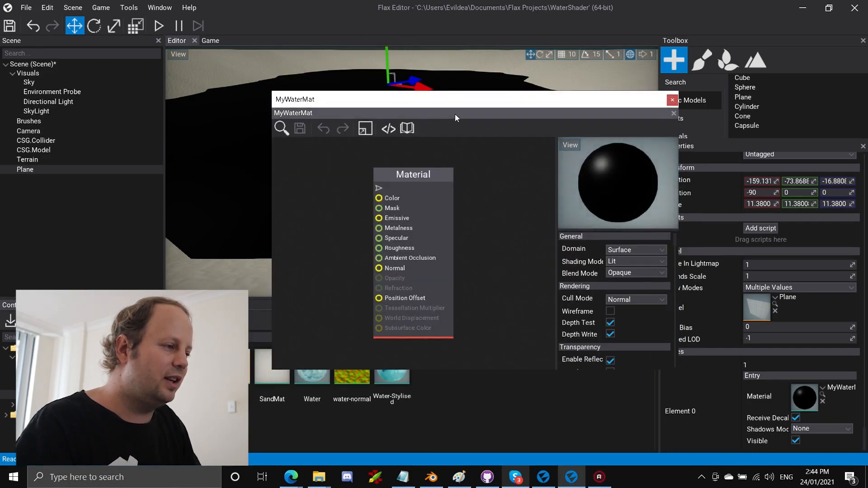
double_click(455, 114)
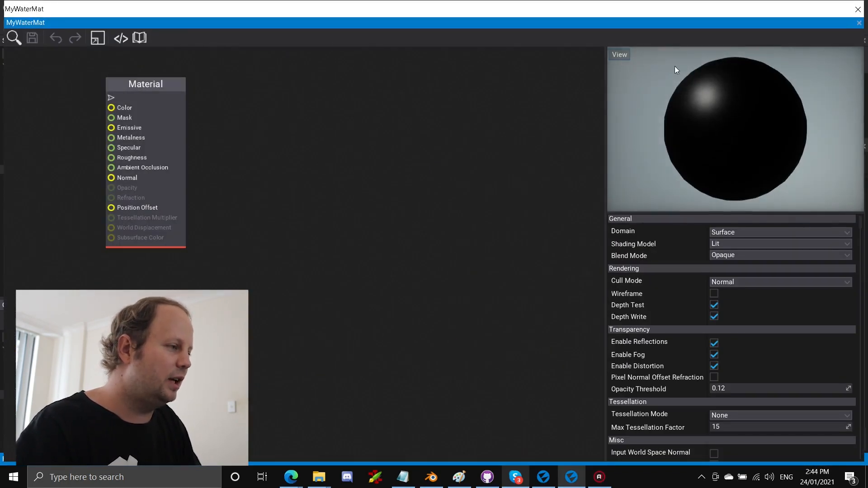
Set the material preview model to Plane and orbit the preview to see it at an angle.
click(624, 54)
mouse_move(642, 198)
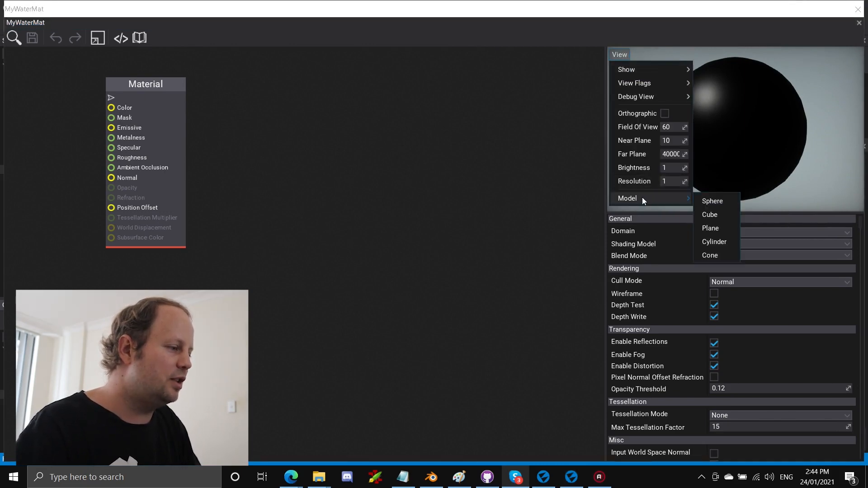
click(720, 230)
right_drag(764, 119, 704, 110)
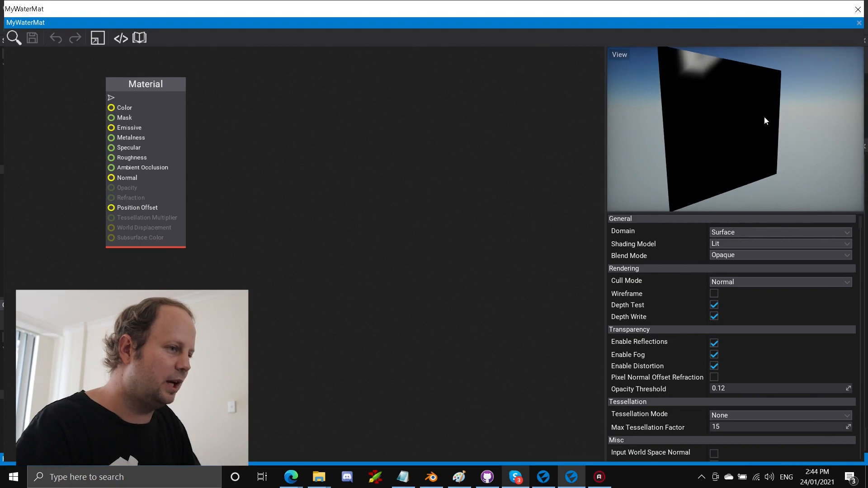
Set the material's blend mode to Transparent.
right_drag(197, 135, 415, 206)
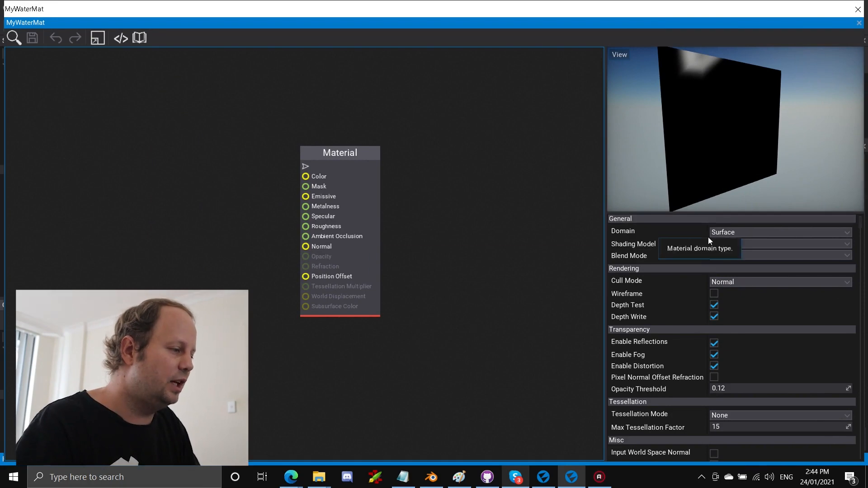
click(722, 254)
click(737, 283)
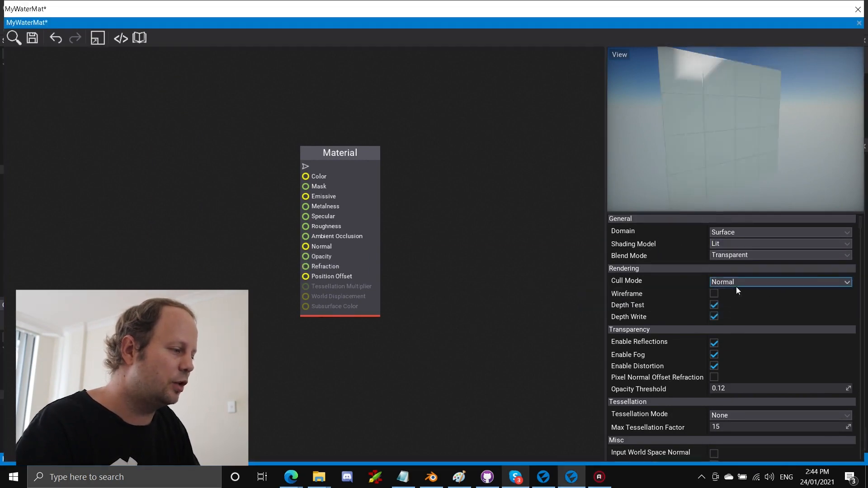
scroll(685, 284, down, 3)
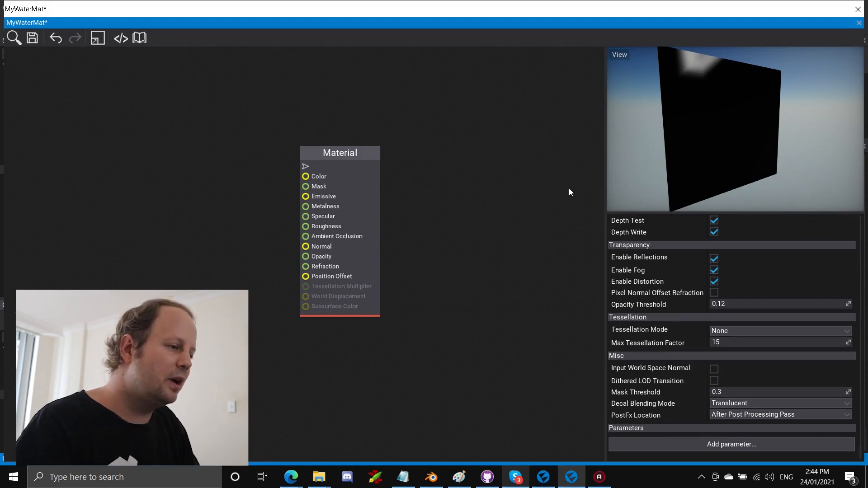
Add a Color node to the material graph beside the Material node.
right_drag(432, 219, 494, 238)
mouse_move(796, 133)
right_down()
mouse_move(778, 140)
mouse_move(794, 132)
right_up()
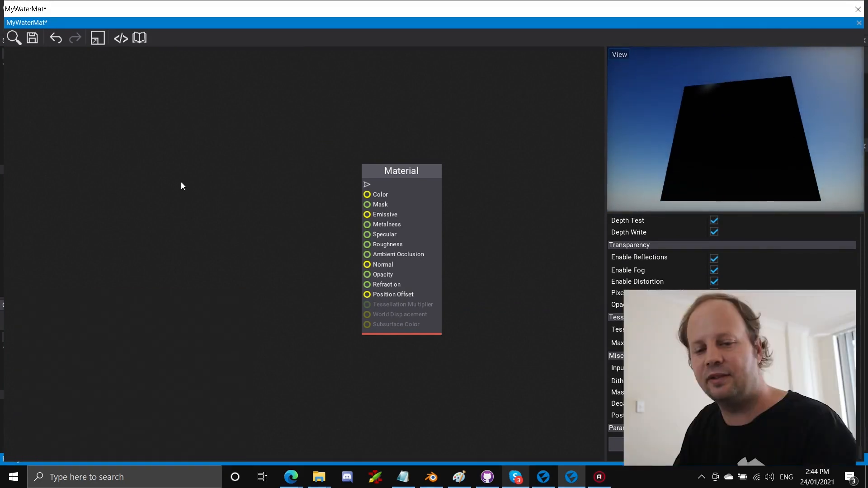
right_click(252, 166)
text(c)
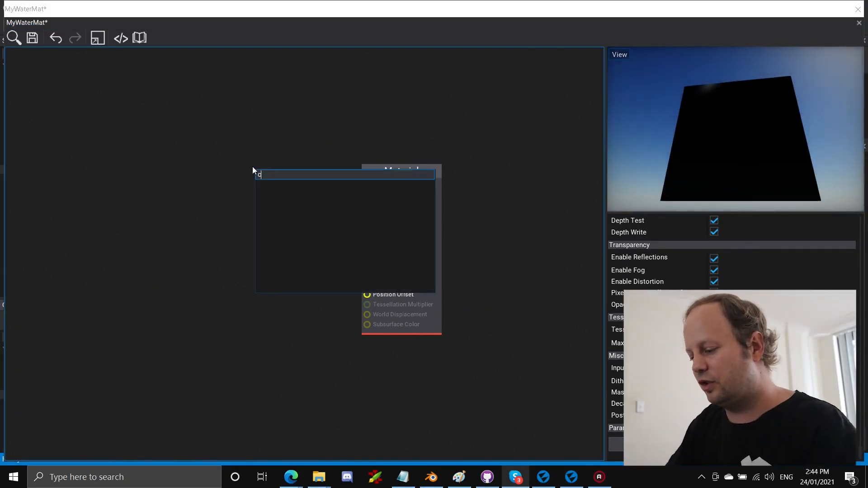
text(olo)
click(269, 193)
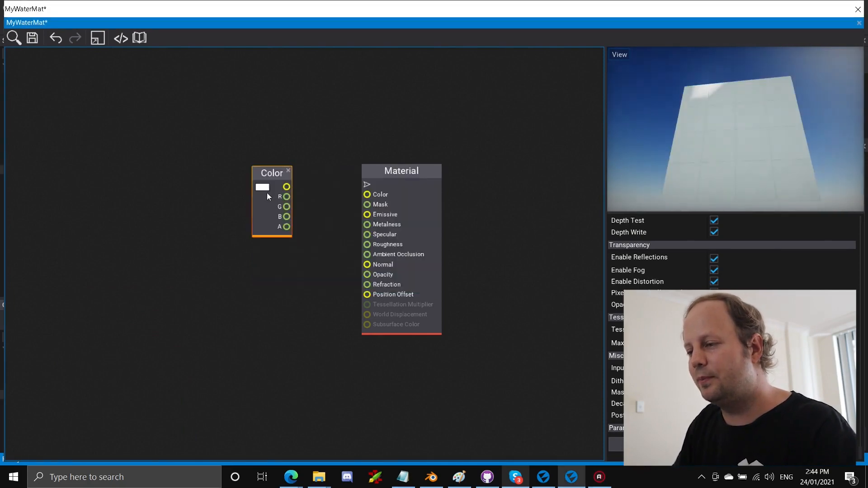
Set the Color node to light blue 59D3FFFF and connect its output to the Material node's Color input.
click(266, 187)
click(319, 202)
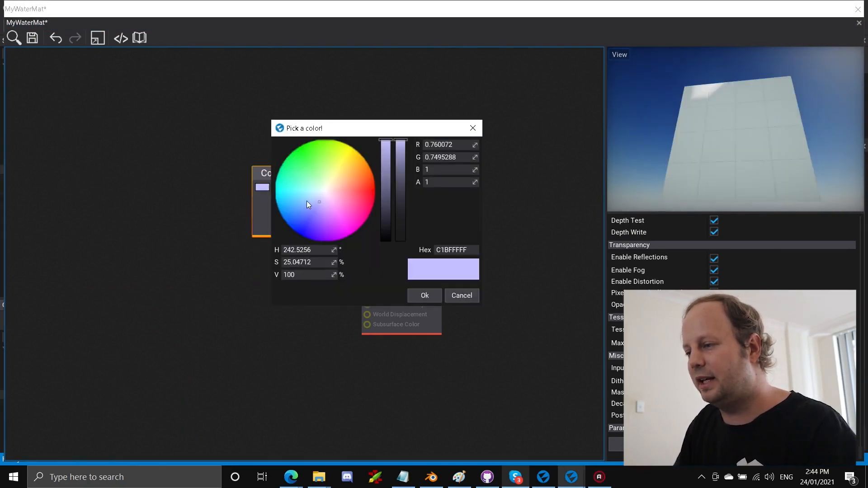
click(303, 200)
click(294, 200)
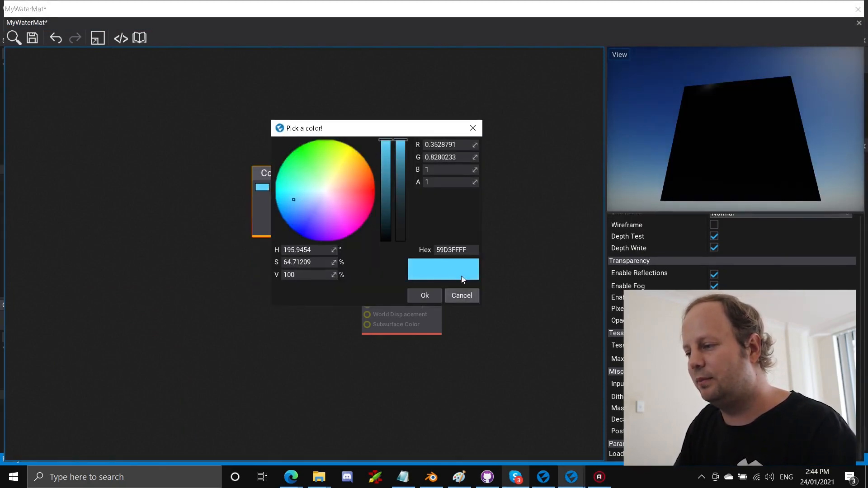
click(425, 296)
drag(286, 187, 363, 201)
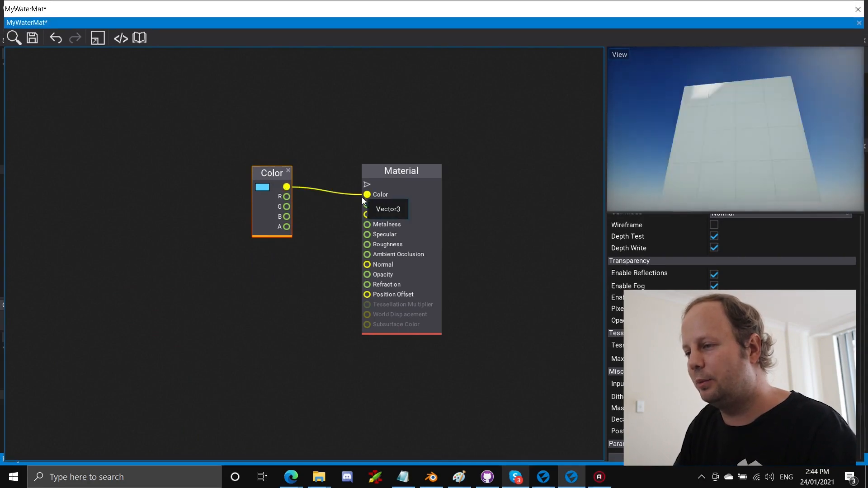
Move the material window aside, save MyWaterMat to view it on the scene's plane, and maximize the window again.
double_click(544, 23)
drag(483, 104, 702, 182)
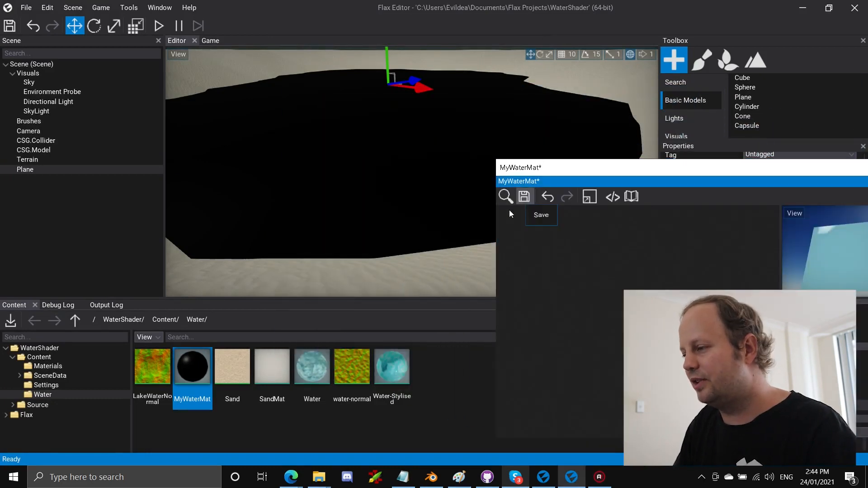
click(524, 197)
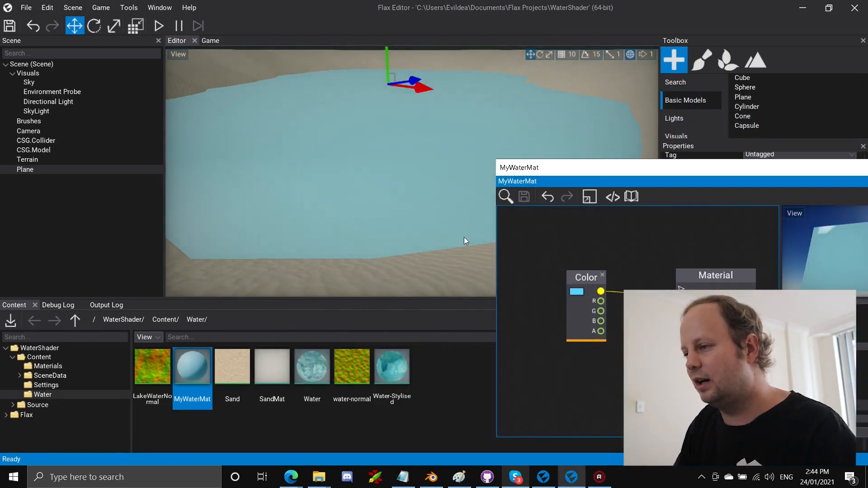
double_click(740, 182)
Add a parameter of type Color to the material.
right_drag(413, 198, 473, 223)
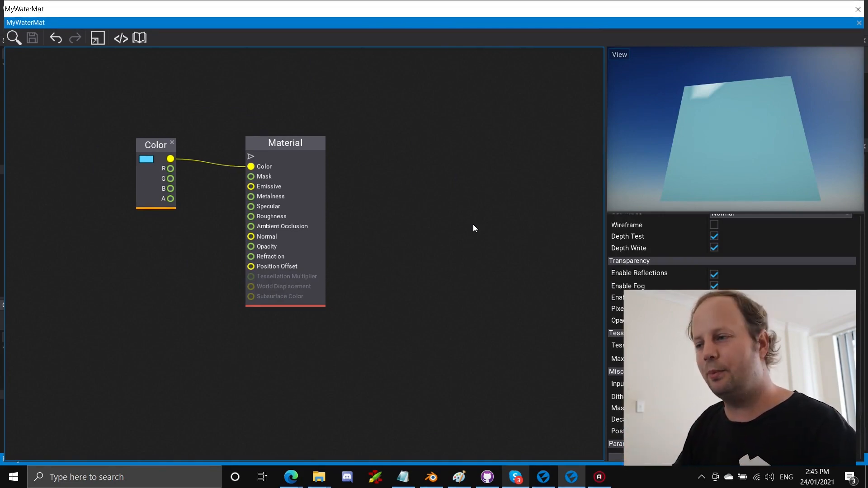
right_drag(165, 233, 359, 261)
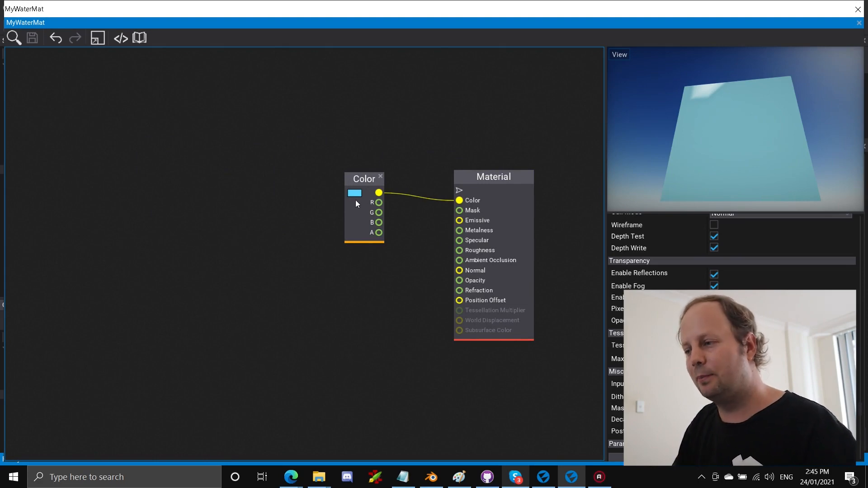
scroll(662, 346, down, 1)
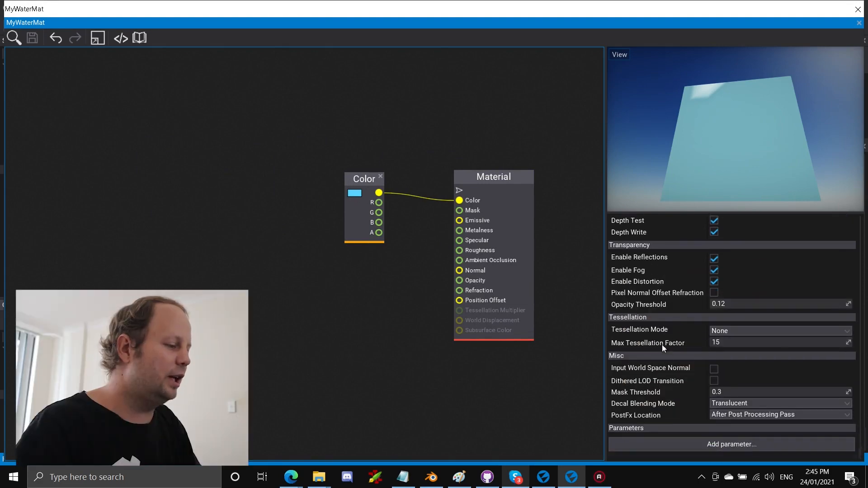
click(649, 445)
text(col)
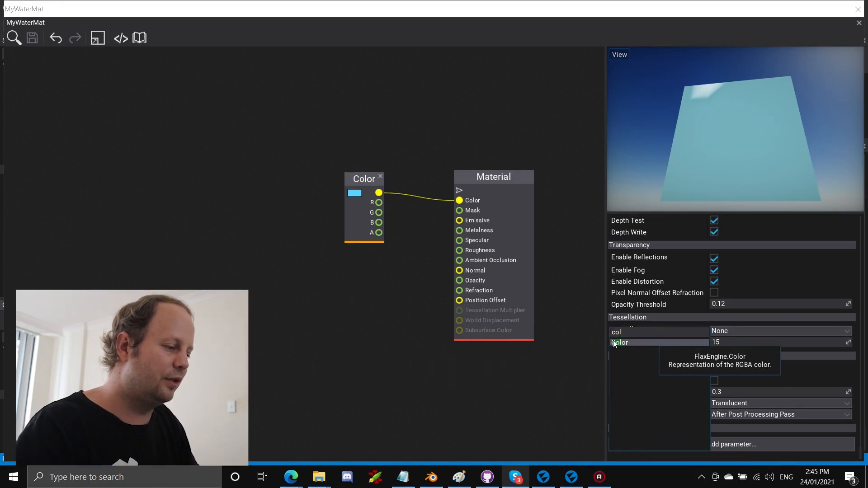
click(616, 342)
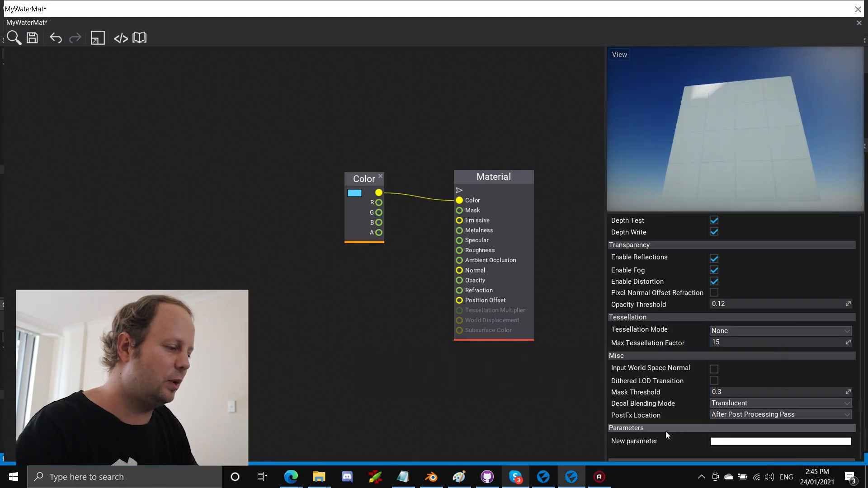
Rename the new Color parameter as BaseColor.
double_click(640, 439)
text(BaseColor)
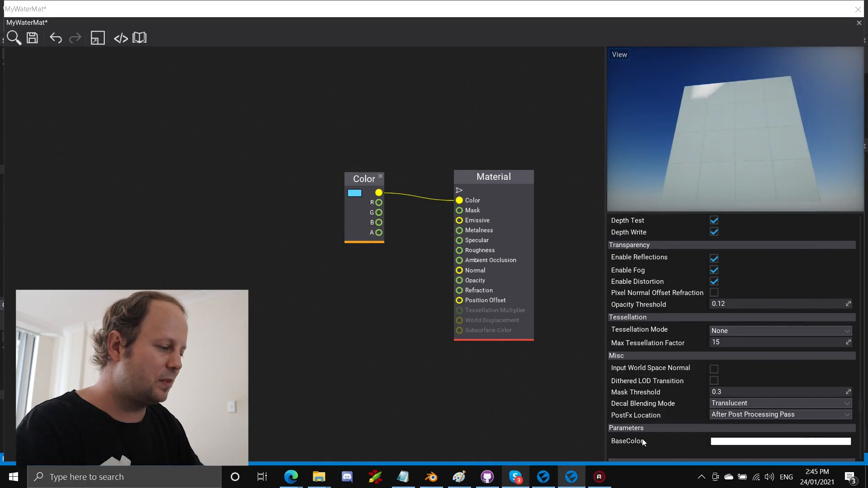
key(Return)
Add a second parameter of type Color and name it FarColor.
scroll(642, 439, down, 1)
click(649, 441)
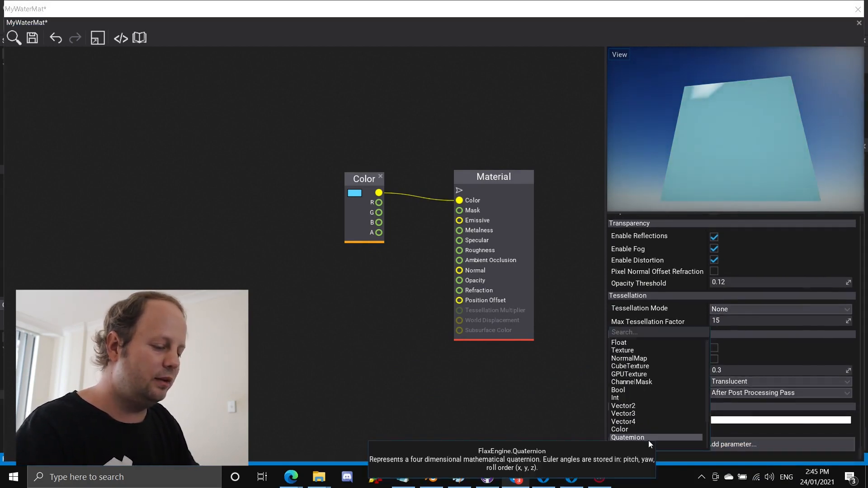
text(col)
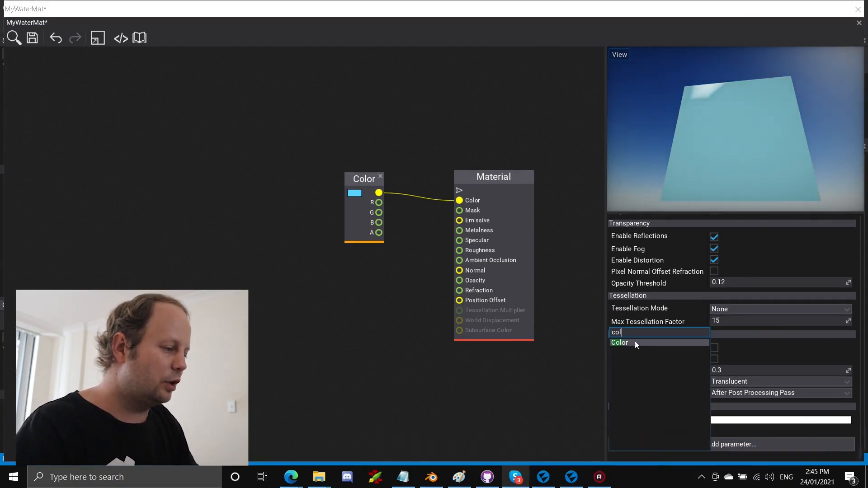
click(634, 342)
double_click(642, 432)
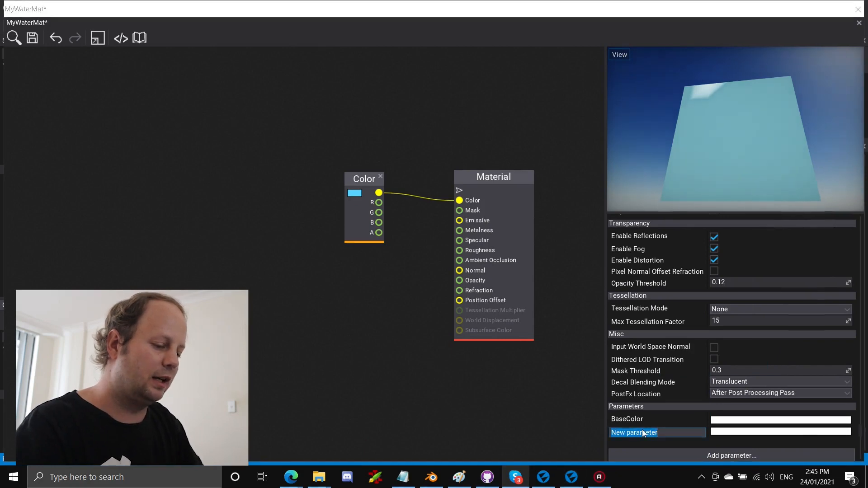
text(FarColor)
key(Return)
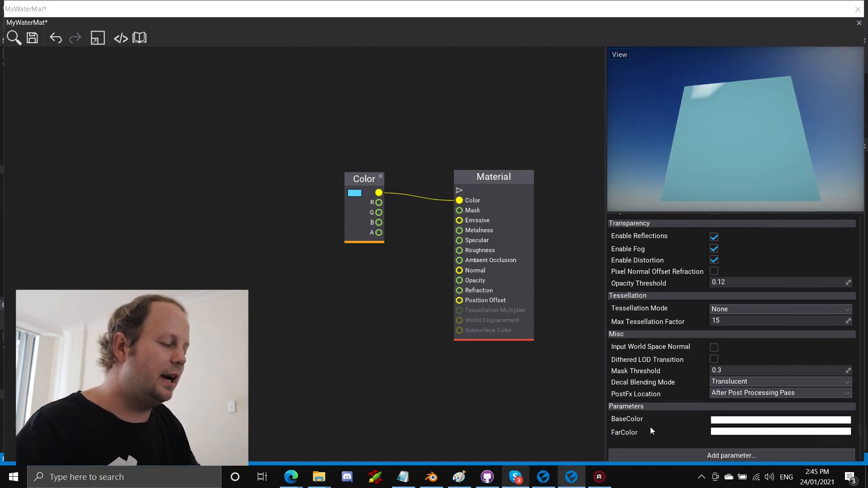
Set the BaseColor parameter to light blue 78E2FFFF and the FarColor parameter to deeper blue 5DC3FFFF.
click(743, 431)
drag(596, 347, 568, 356)
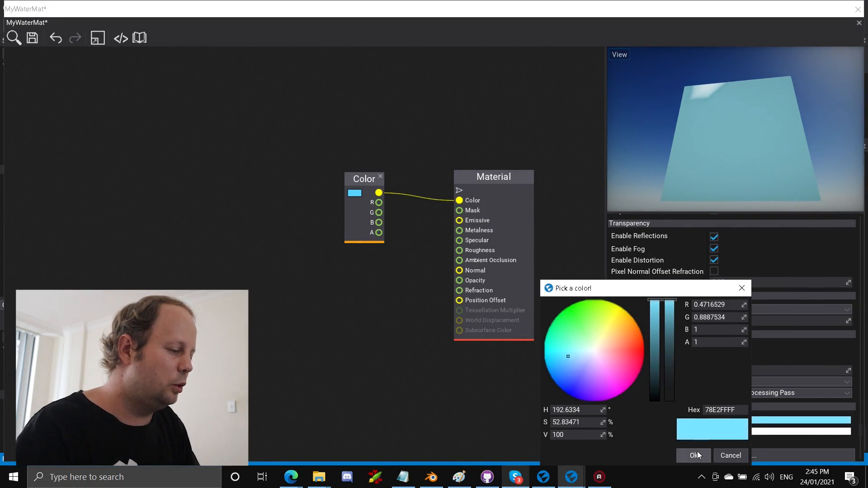
click(697, 452)
click(713, 432)
mouse_move(584, 360)
mouse_down()
mouse_move(565, 369)
mouse_move(565, 380)
mouse_move(558, 362)
mouse_move(564, 374)
mouse_up()
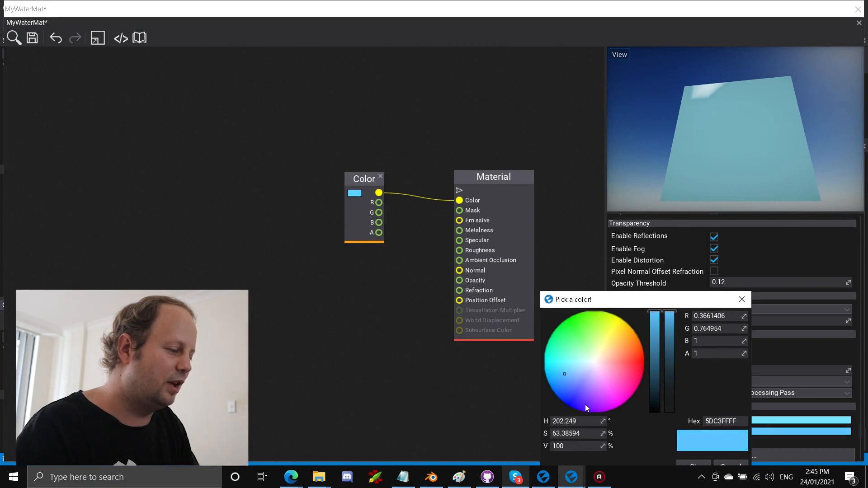
click(703, 464)
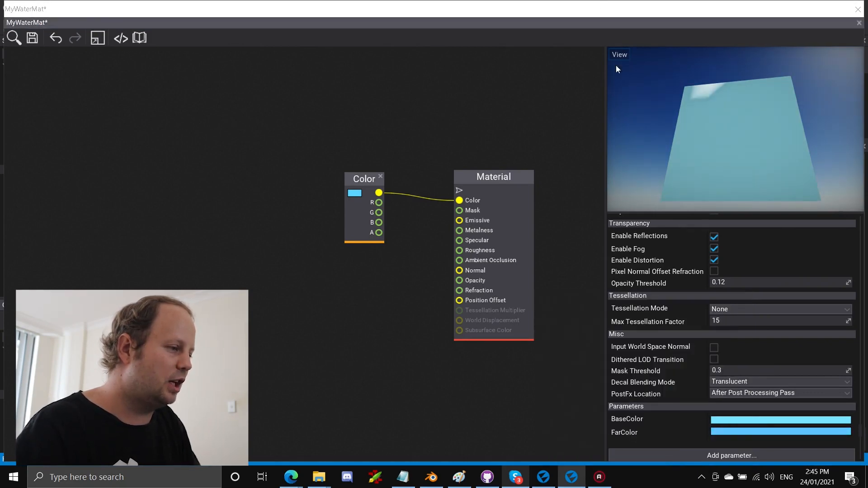
Delete the constant Color node and place getter nodes for the BaseColor and FarColor parameters in the graph.
click(379, 178)
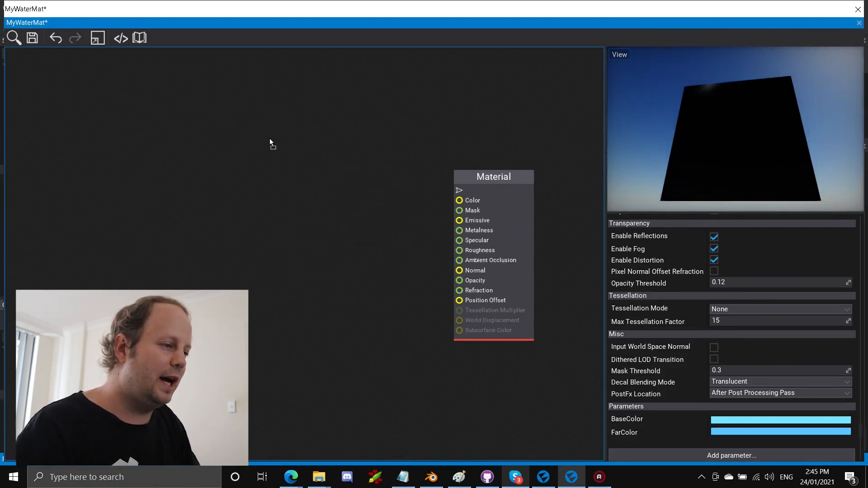
drag(271, 142, 272, 143)
drag(606, 429, 337, 220)
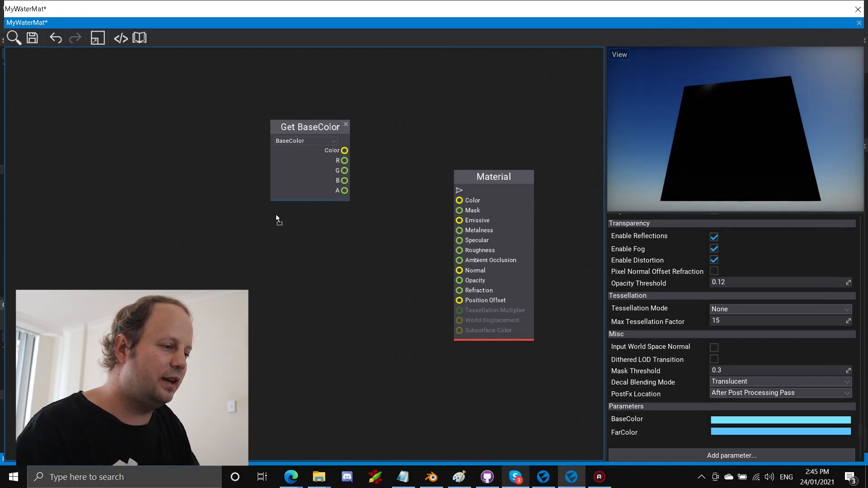
drag(276, 216, 276, 215)
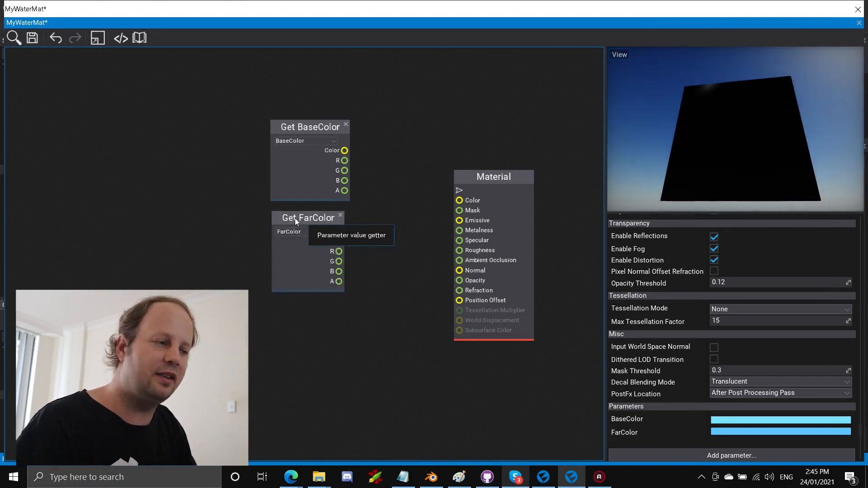
Add a Lerp node beside the parameter getters and move the three nodes farther away from the Material node.
right_click(375, 181)
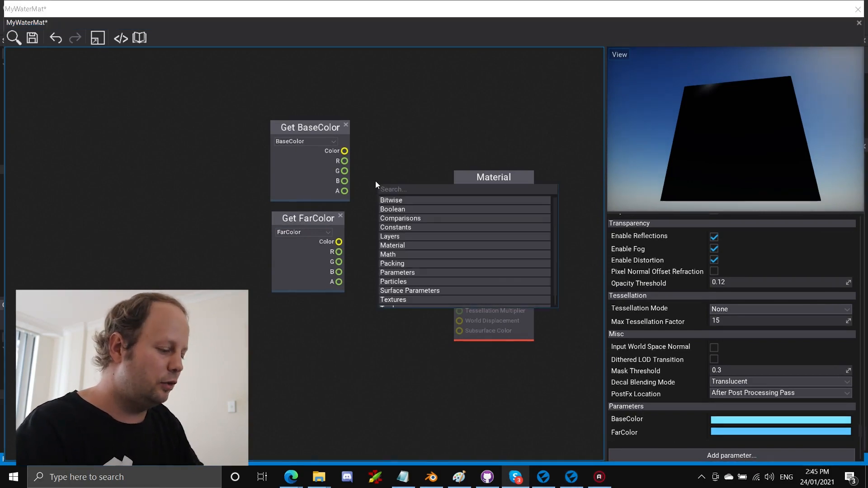
text(lerp)
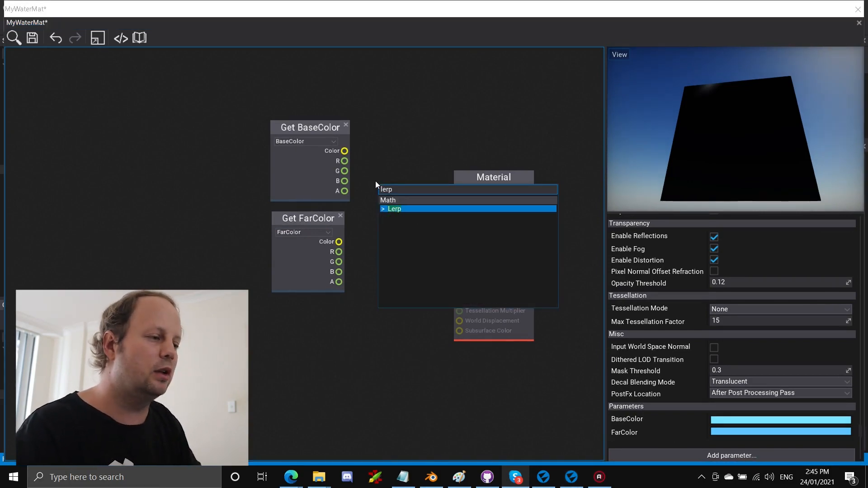
click(394, 208)
drag(242, 101, 414, 308)
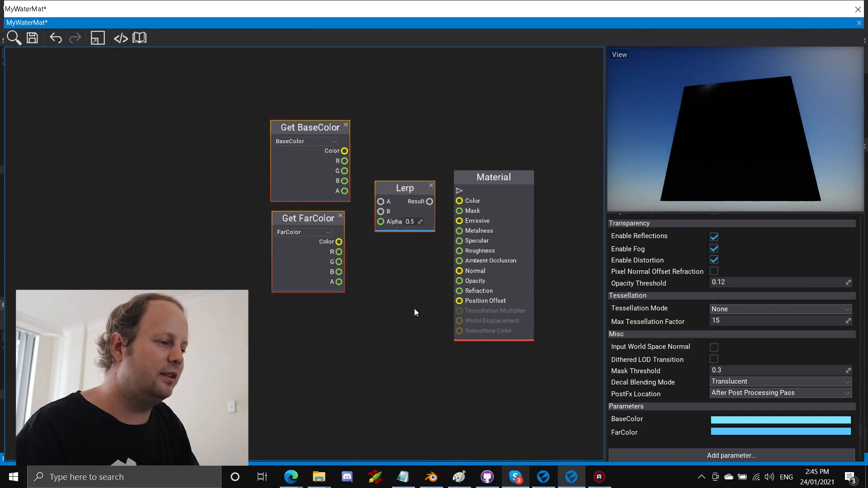
drag(400, 188, 390, 170)
click(349, 231)
right_drag(349, 231, 379, 298)
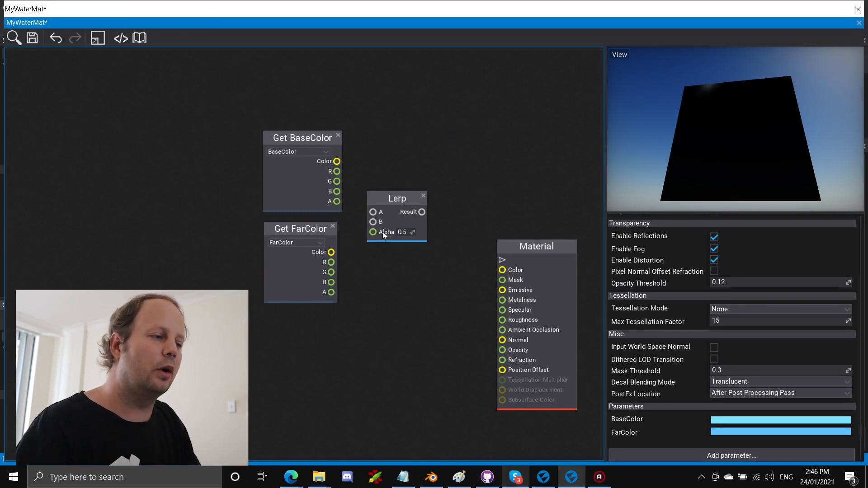
Connect BaseColor to the Lerp's A, FarColor to B and the Lerp's Result to the Material's Color, and save the material.
drag(338, 161, 502, 271)
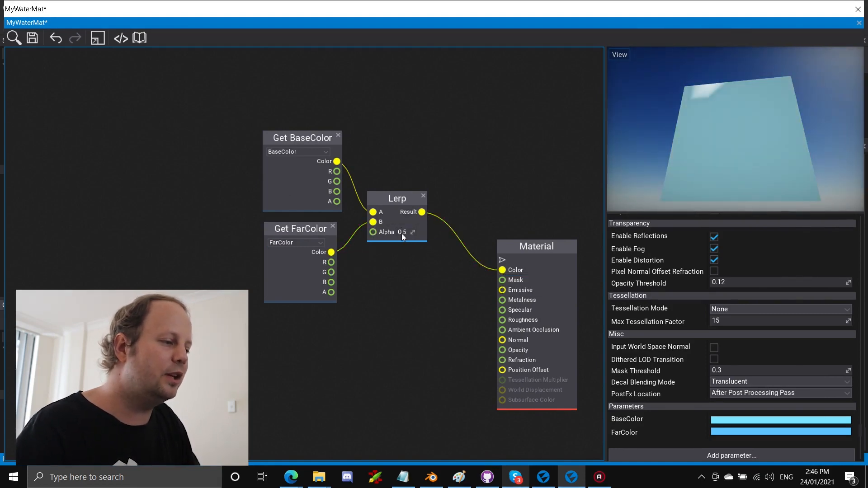
click(32, 38)
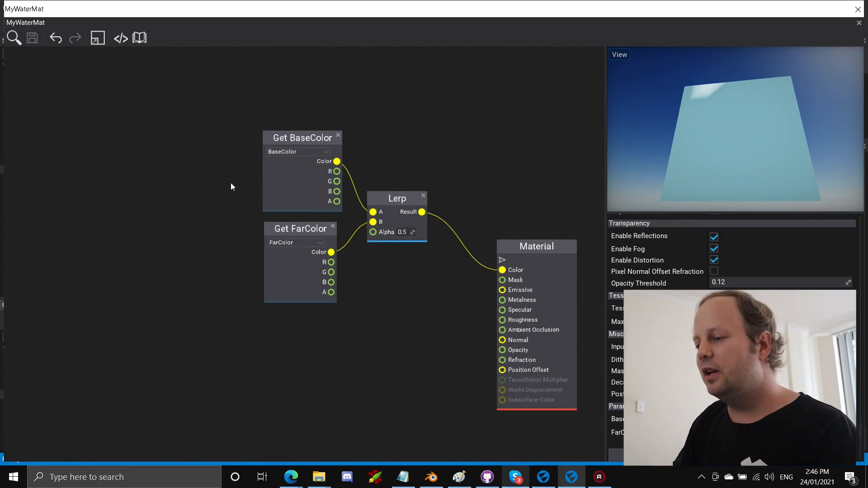
Add a Camera Depth Fade node below the Get FarColor node.
right_click(283, 318)
text(camer de)
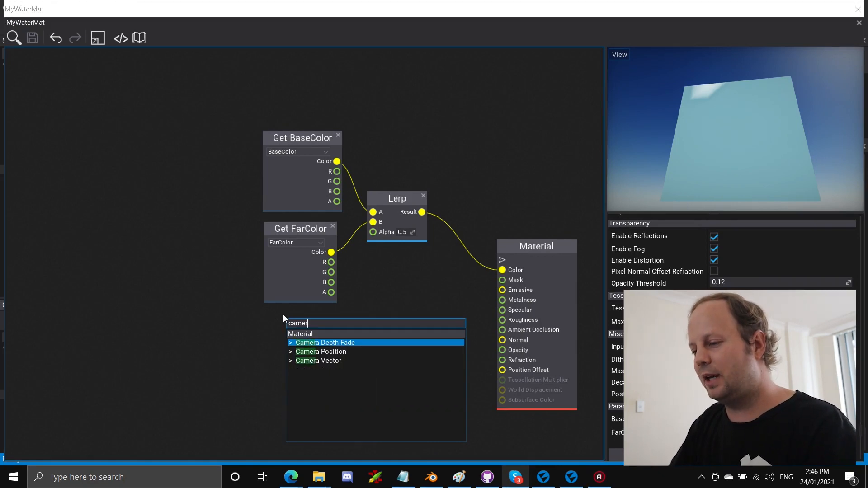
key(BackSpace)
key(BackSpace)
key(BackSpace)
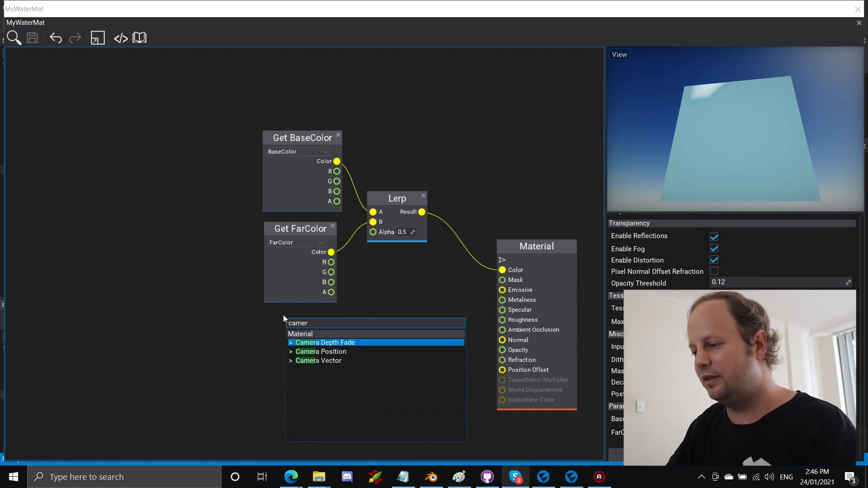
click(354, 344)
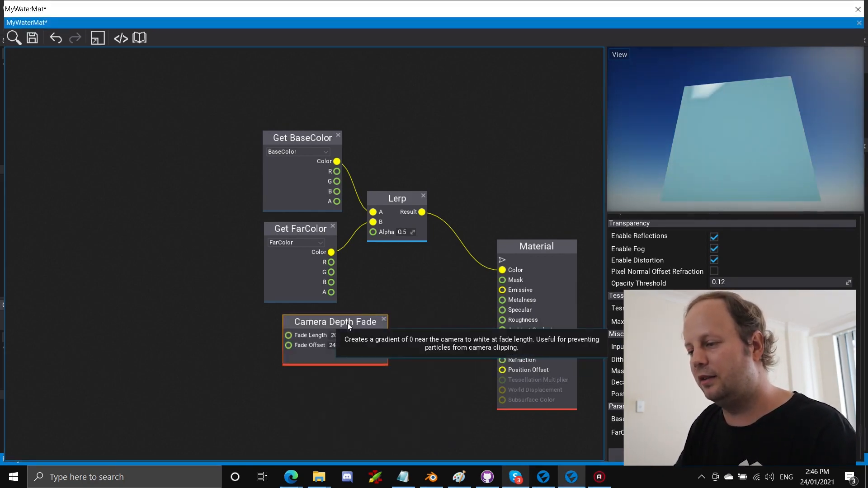
Connect the Camera Depth Fade Result to the Lerp's Alpha and set its Fade Length to 300.
drag(340, 333, 374, 232)
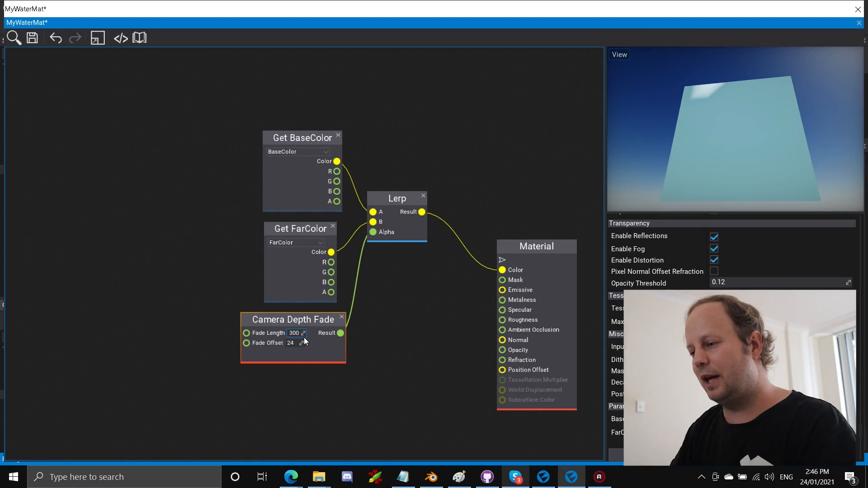
key(Return)
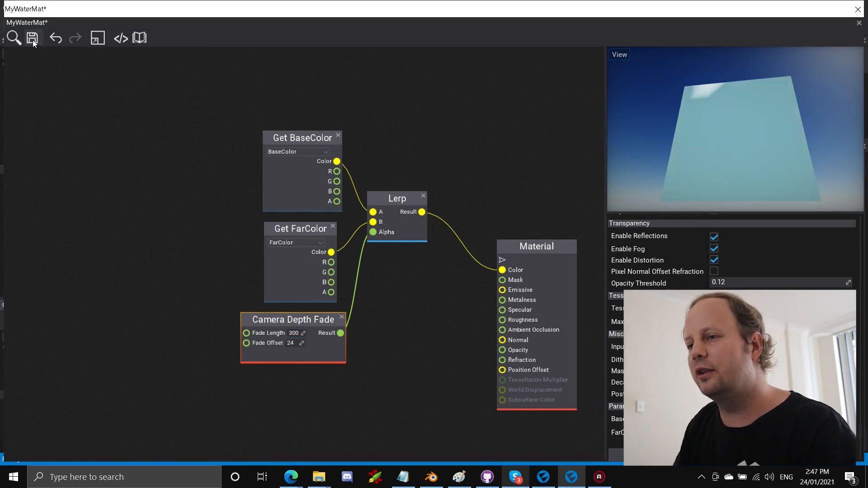
Save MyWaterMat, shrink its window to view the water plane in the scene, and maximize the window again.
click(33, 39)
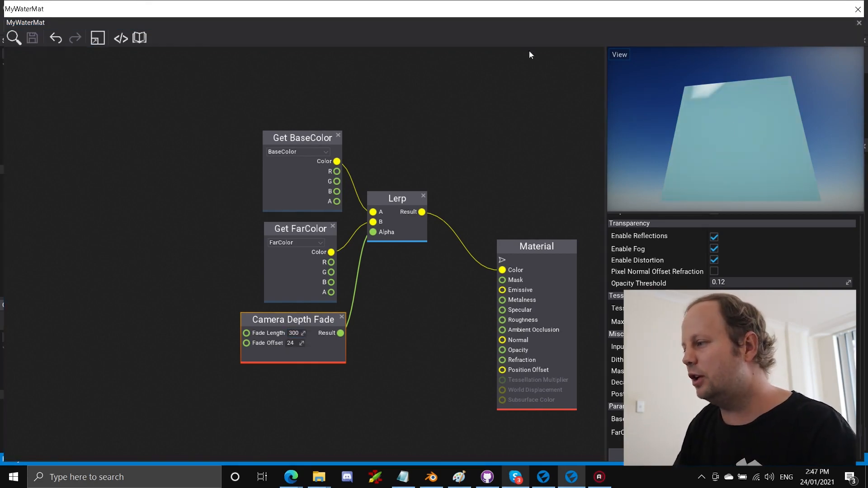
double_click(535, 23)
mouse_move(437, 195)
right_down()
mouse_move(437, 208)
mouse_move(434, 186)
right_up()
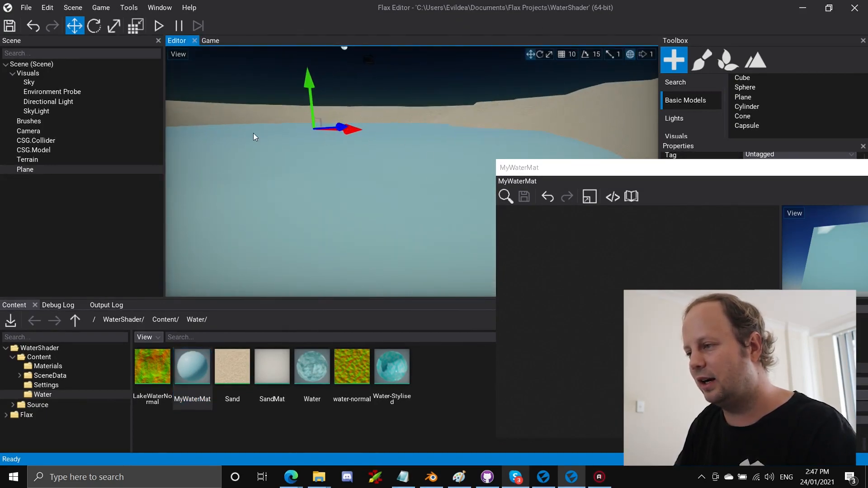
double_click(668, 179)
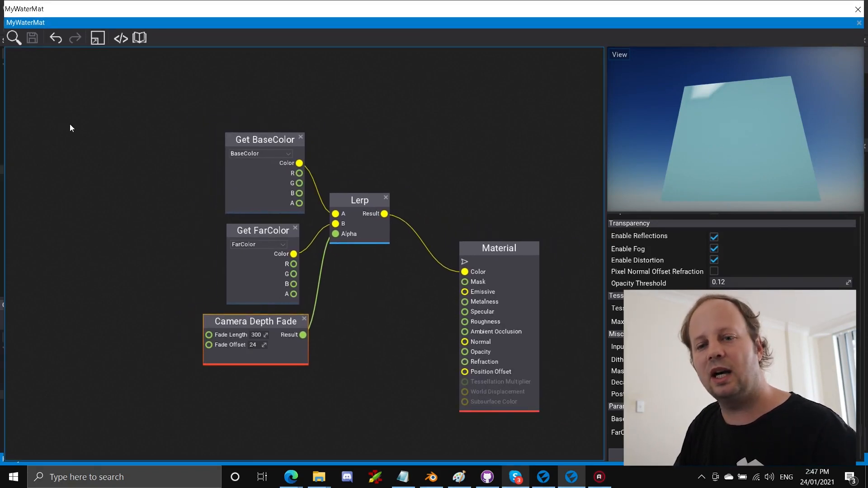
Move the color getters, Lerp and Camera Depth Fade nodes together up and away from the Material node.
drag(92, 126, 353, 388)
drag(358, 190, 297, 65)
right_drag(312, 178, 345, 262)
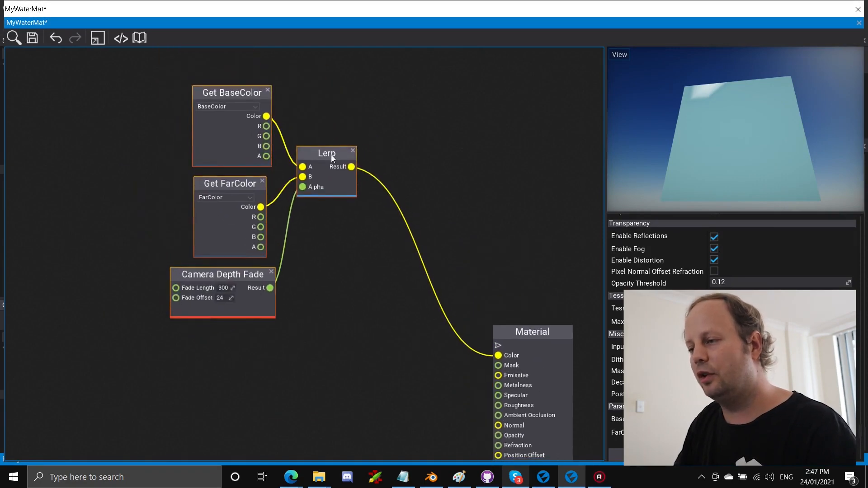
drag(331, 155, 306, 110)
scroll(364, 337, down, 5)
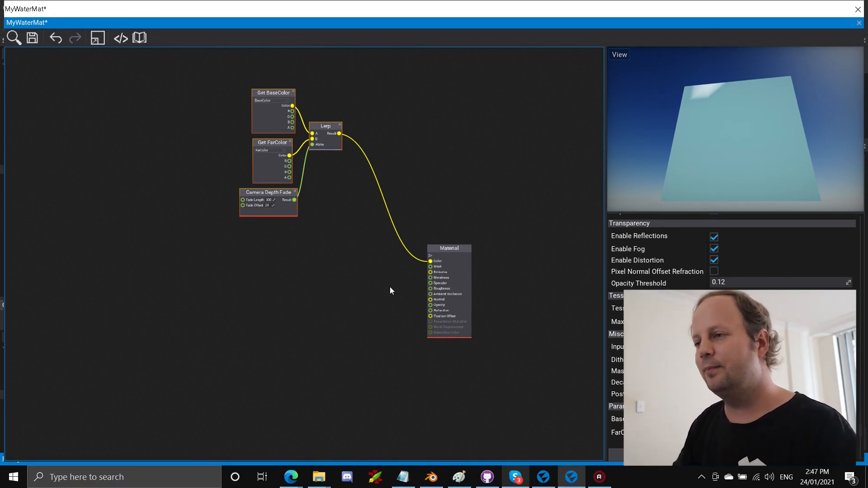
Shrink the material window, switch to the browser and look through the image results for water normal map textures.
double_click(321, 26)
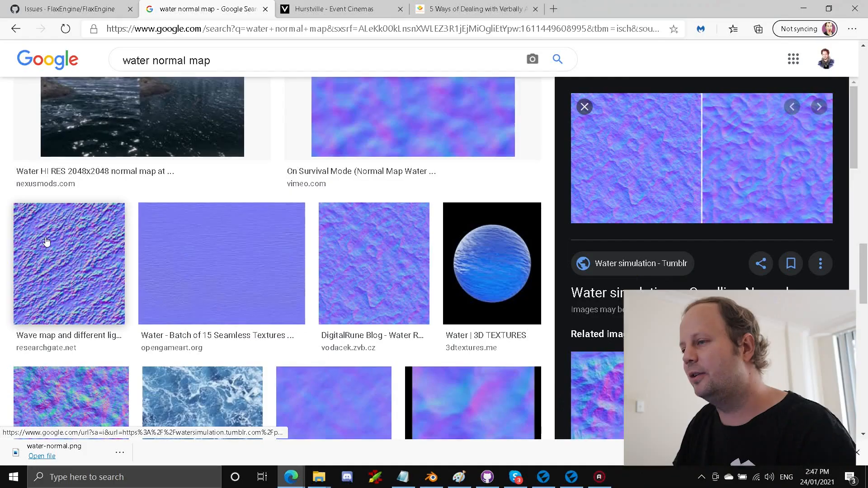
scroll(316, 217, up, 5)
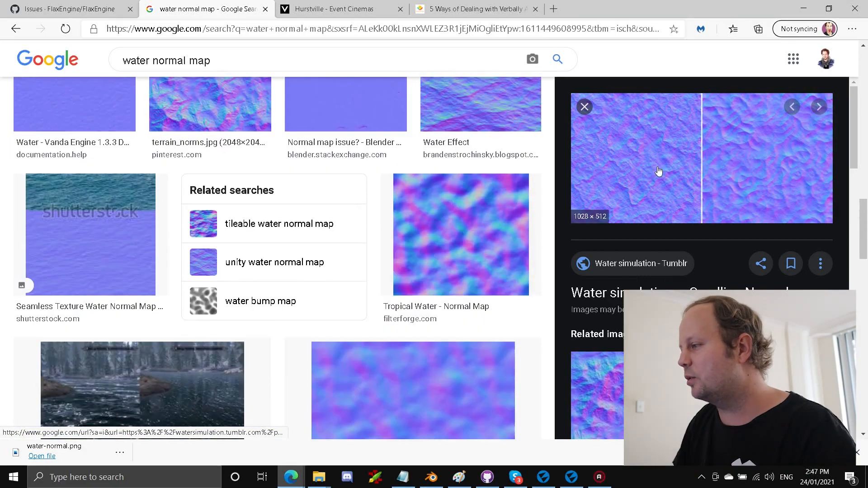
scroll(388, 223, up, 10)
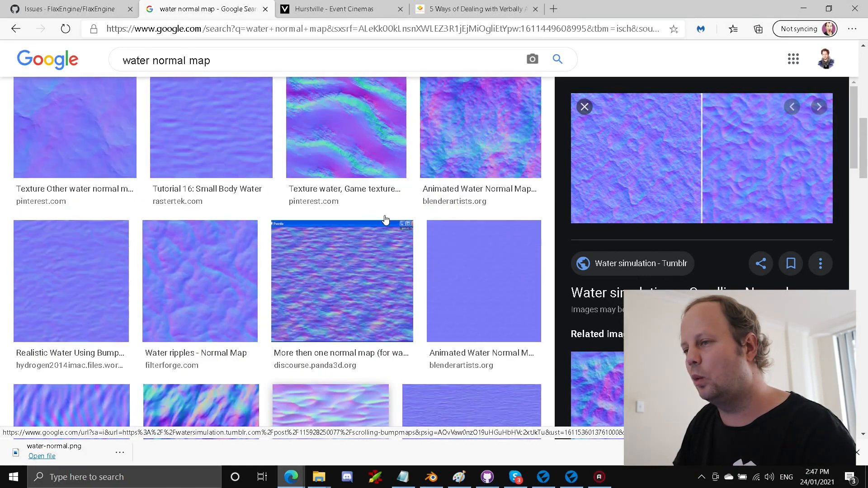
scroll(385, 220, down, 5)
scroll(384, 220, down, 10)
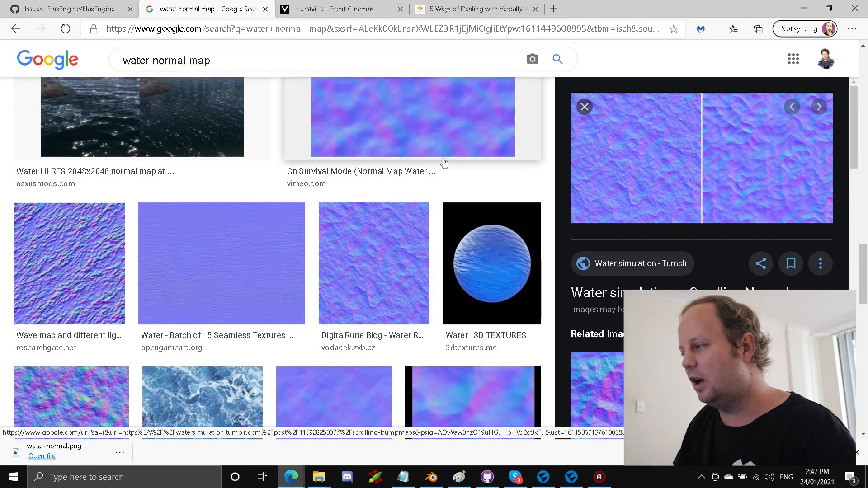
Switch back to Flax Editor, add the water-normal texture to the MyWaterMat graph and maximize the material window.
click(571, 477)
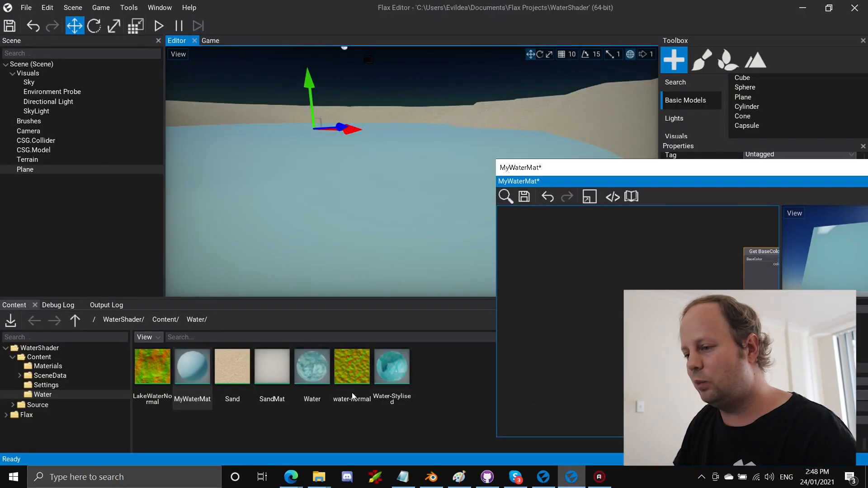
click(353, 363)
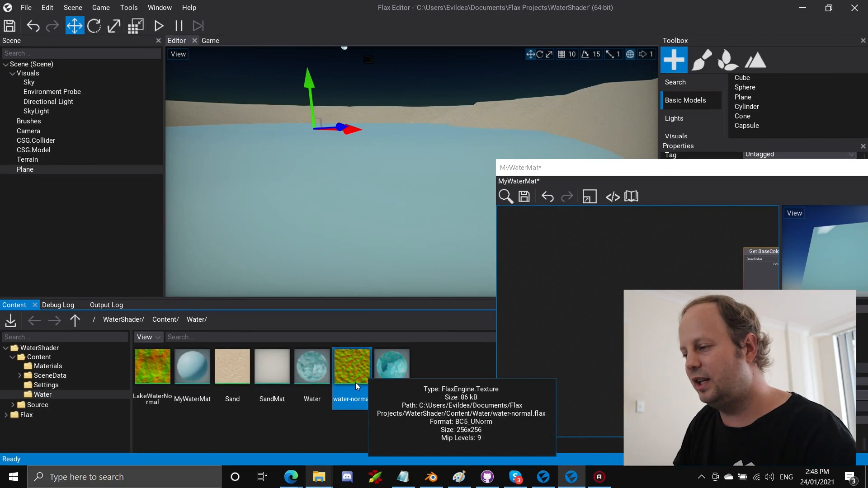
drag(354, 377, 613, 411)
double_click(685, 181)
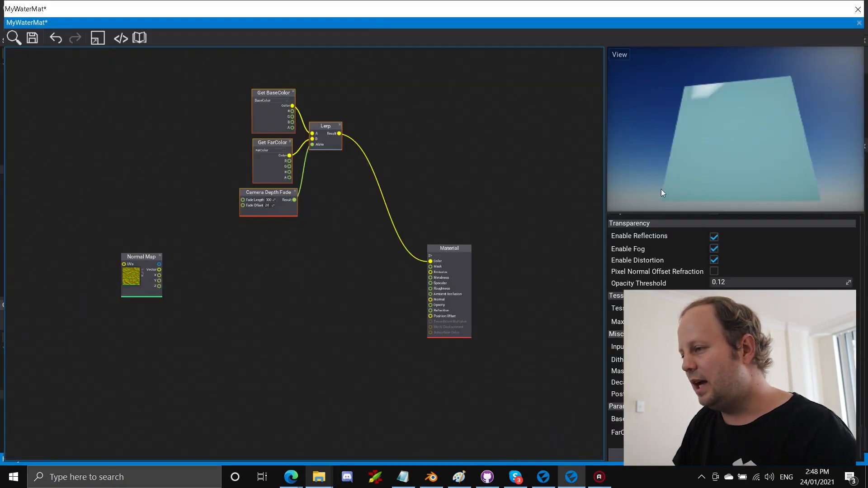
Move the Normal Map node closer to the Material node and connect its Vector output to the Normal input.
drag(142, 256, 430, 299)
scroll(407, 310, up, 2)
scroll(407, 310, up, 1)
right_drag(410, 345, 384, 292)
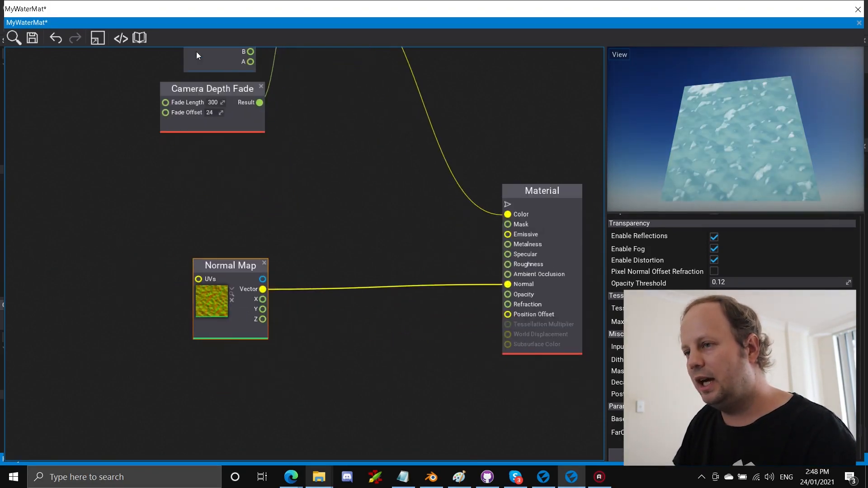
Save the material, shrink its window to inspect the water plane in the scene, and maximize the window again.
click(36, 39)
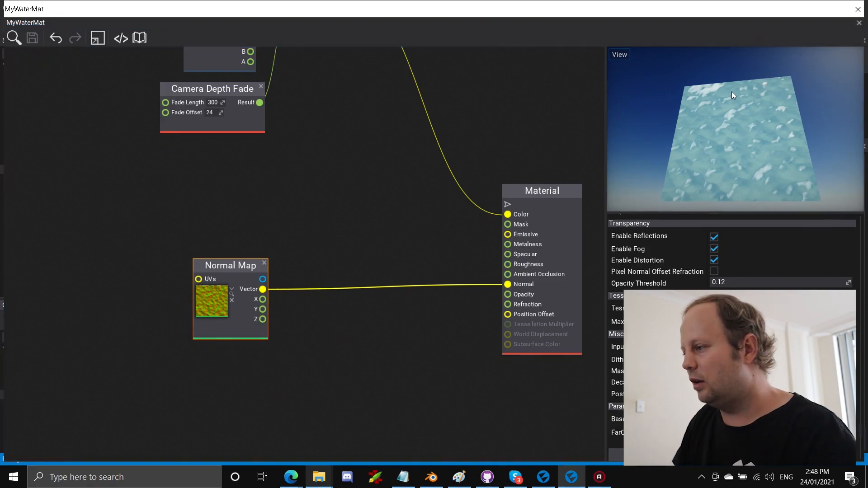
double_click(622, 24)
right_drag(362, 156, 363, 156)
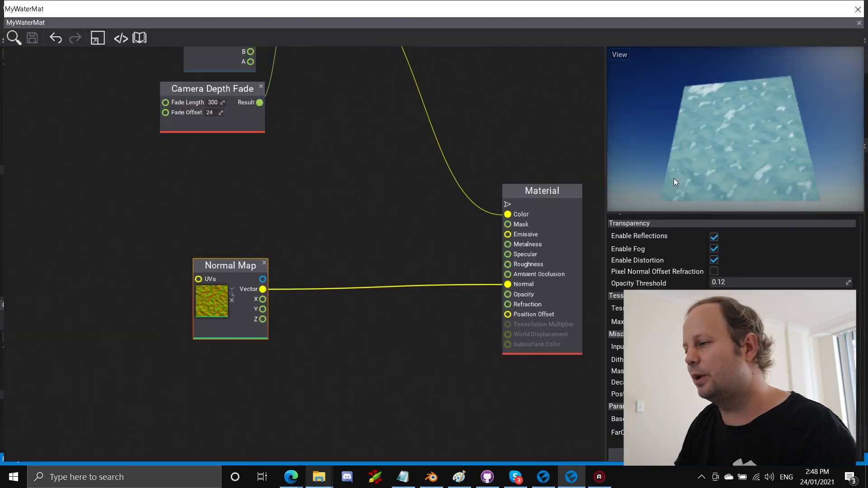
double_click(673, 181)
Add a Panner node beside the Normal Map node and connect its output to the Normal Map's UVs input.
right_drag(374, 259, 469, 219)
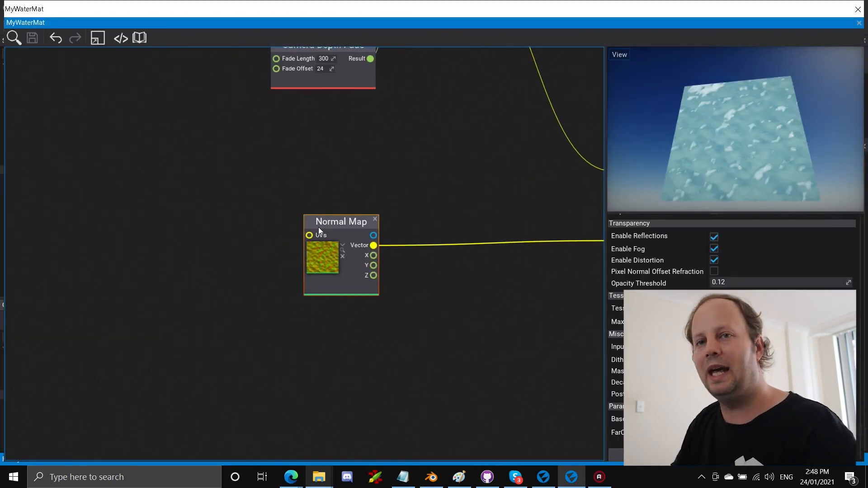
mouse_move(318, 227)
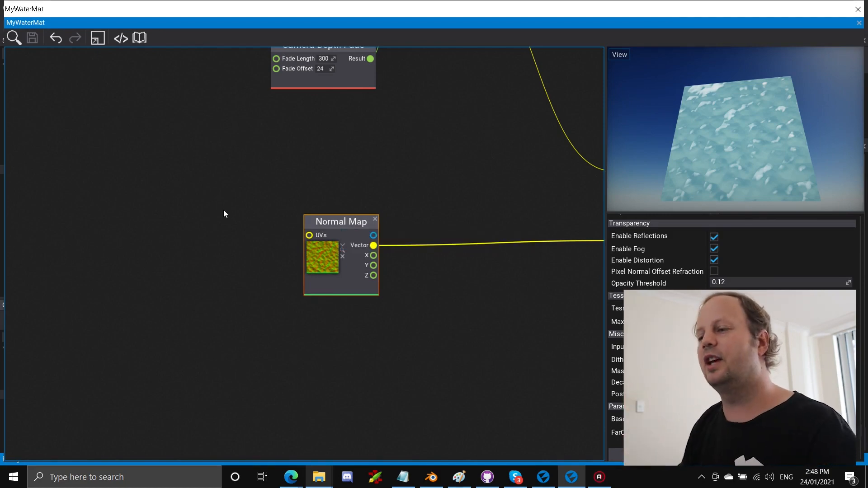
right_click(234, 232)
text(pann)
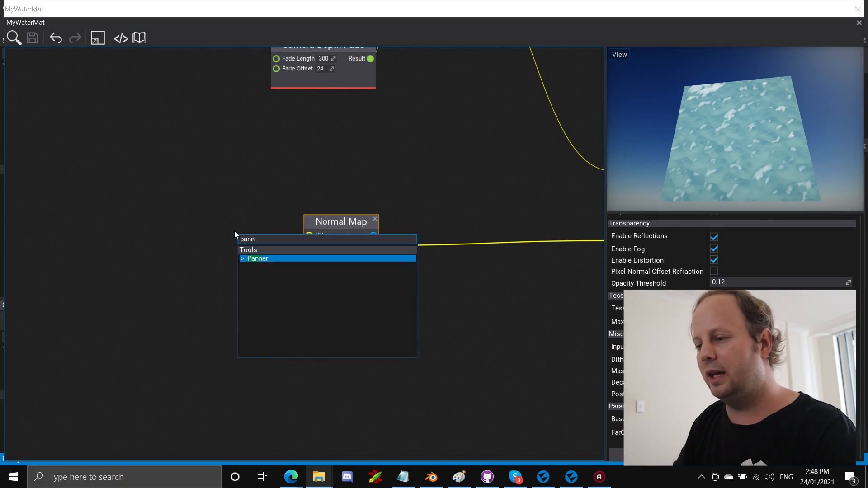
click(253, 258)
drag(268, 236, 214, 227)
drag(309, 236, 310, 236)
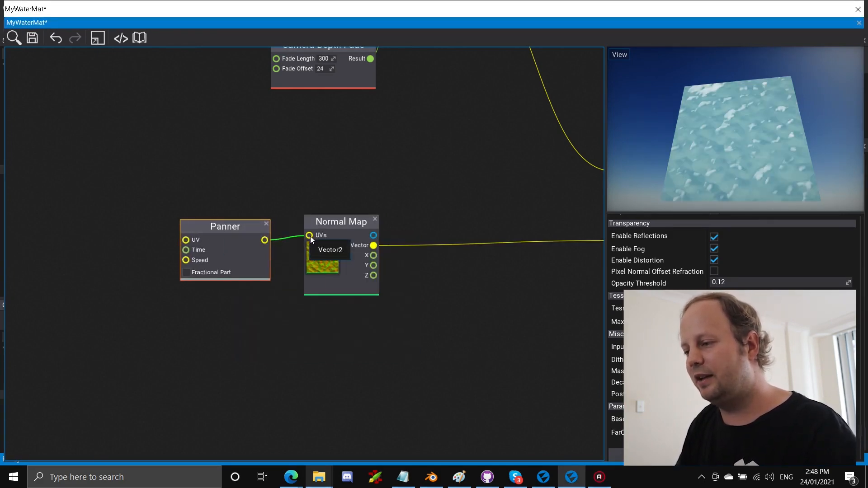
Save the material with the Panner, check the water's movement in the scene, and return to the maximized material graph.
click(31, 39)
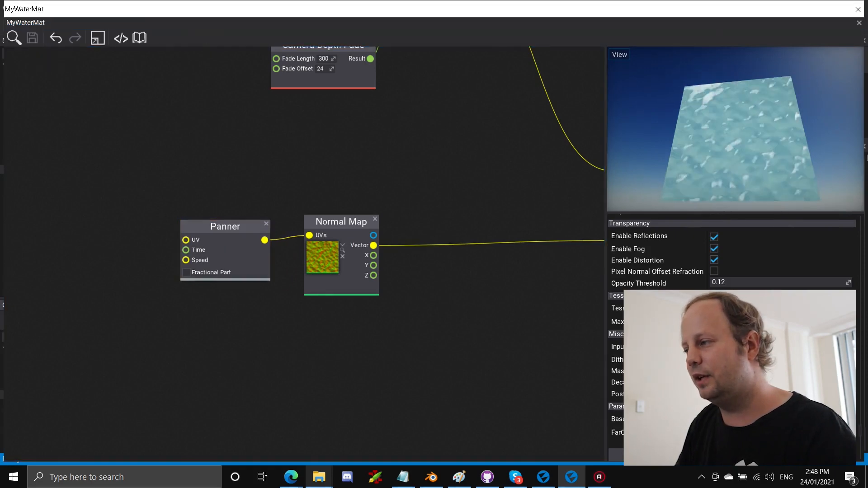
double_click(662, 24)
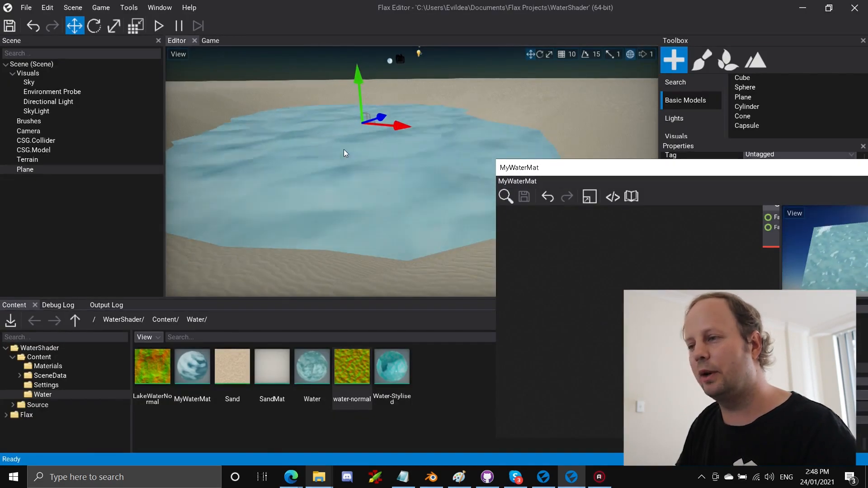
double_click(728, 169)
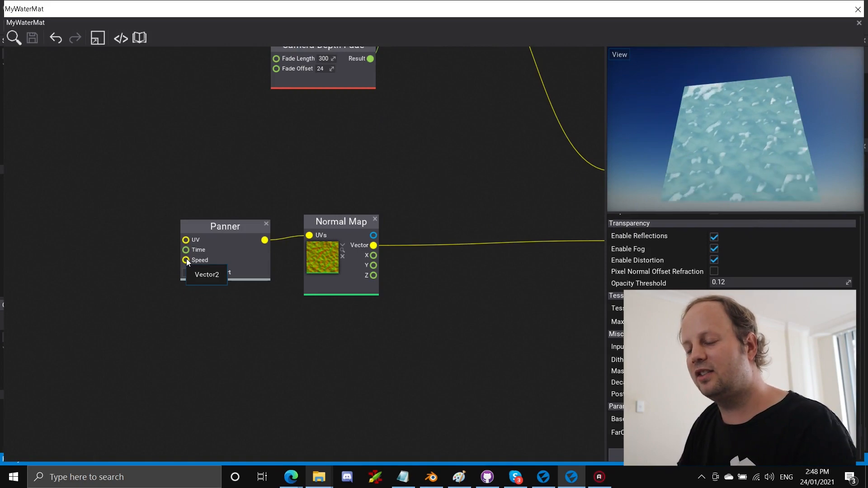
Create a Vector2 node connected to the Panner's Speed input and place it beside the Panner.
right_drag(186, 259, 351, 226)
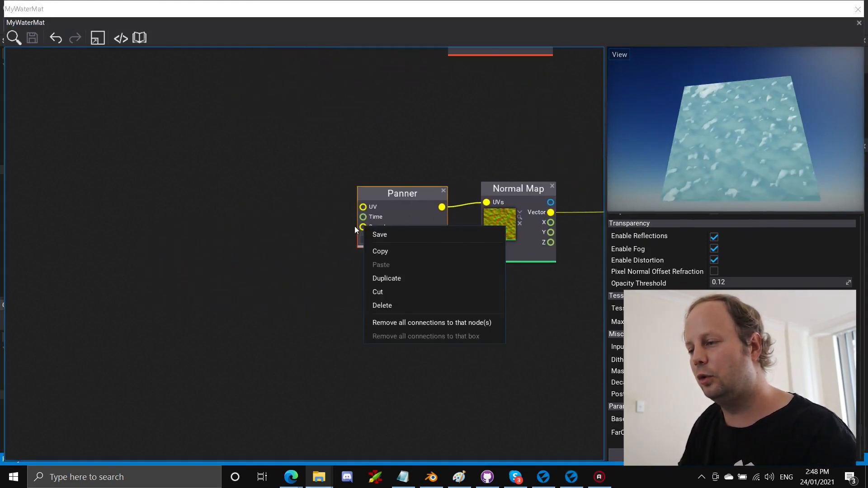
click(363, 227)
drag(362, 227, 298, 242)
text(vec)
click(359, 266)
drag(336, 250, 296, 240)
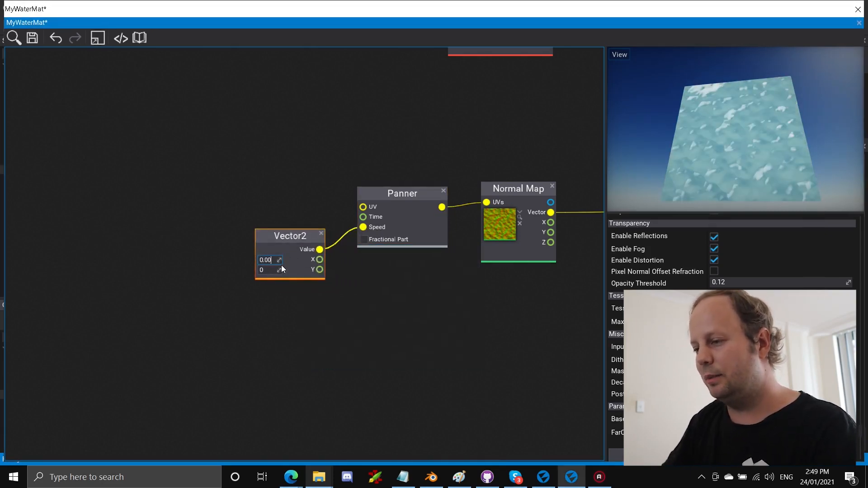
Set the Vector2 speed values to X 0.009 and Y 0.004.
click(266, 272)
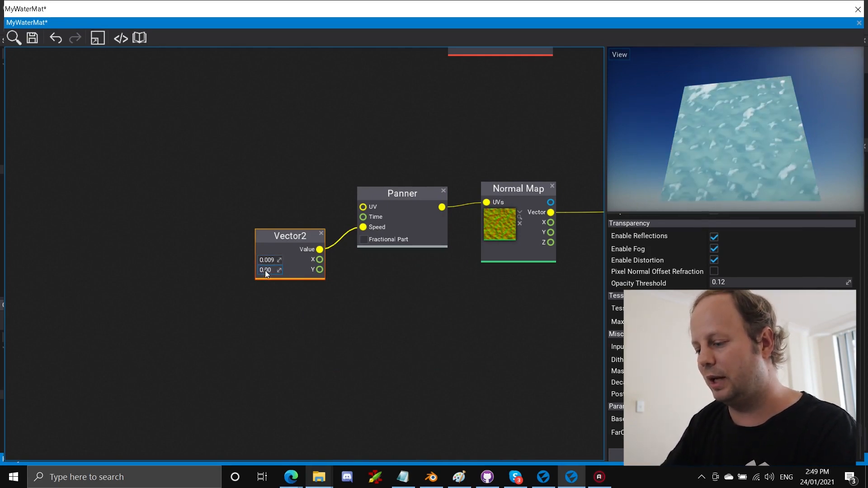
text(.004)
key(Return)
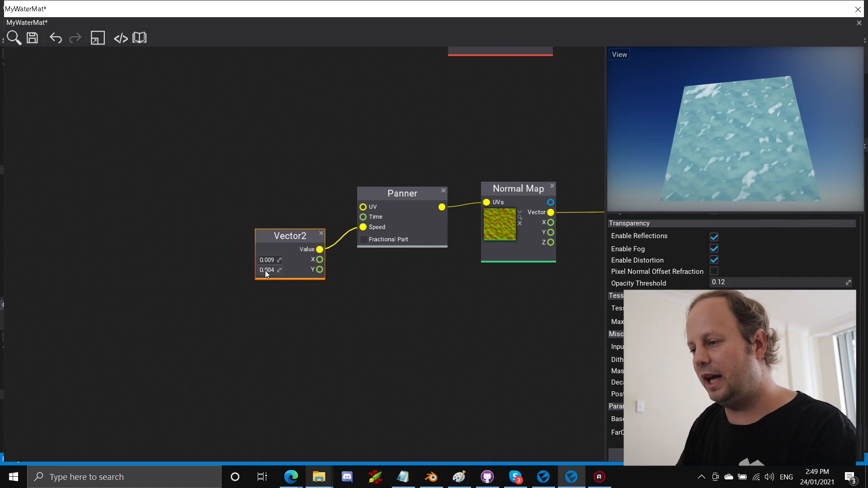
Save the material, watch the slowed water movement in the scene, and maximize the material window again.
click(32, 39)
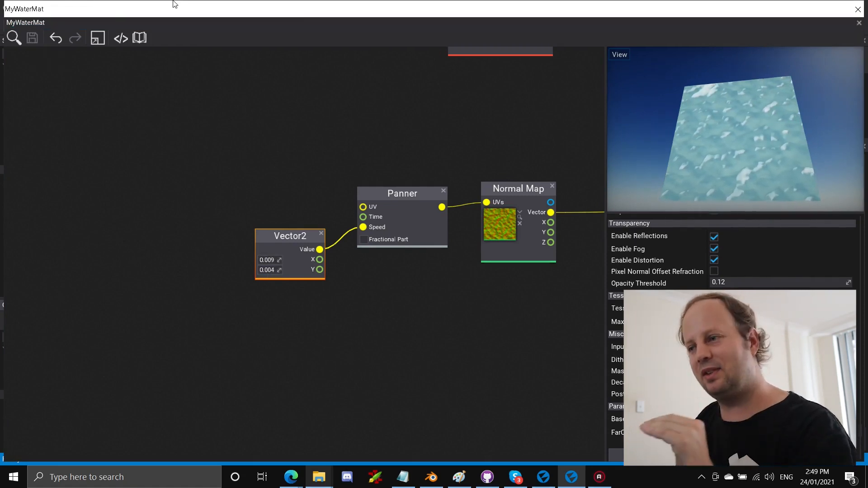
double_click(315, 21)
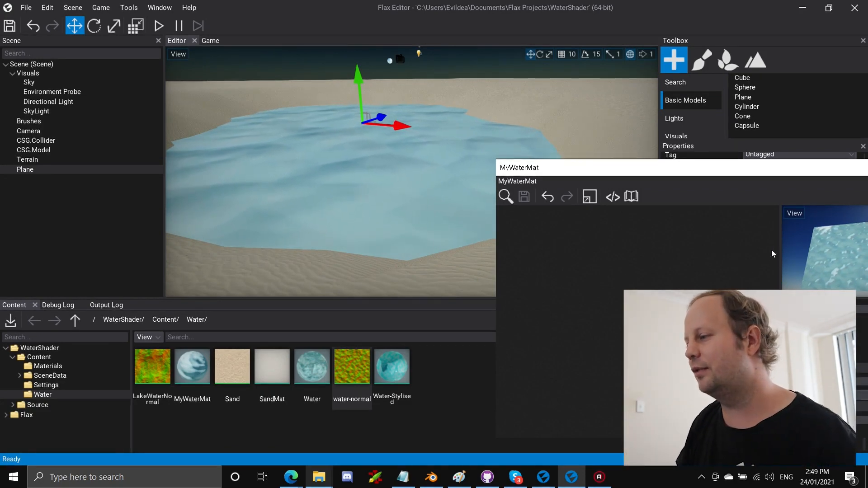
double_click(685, 183)
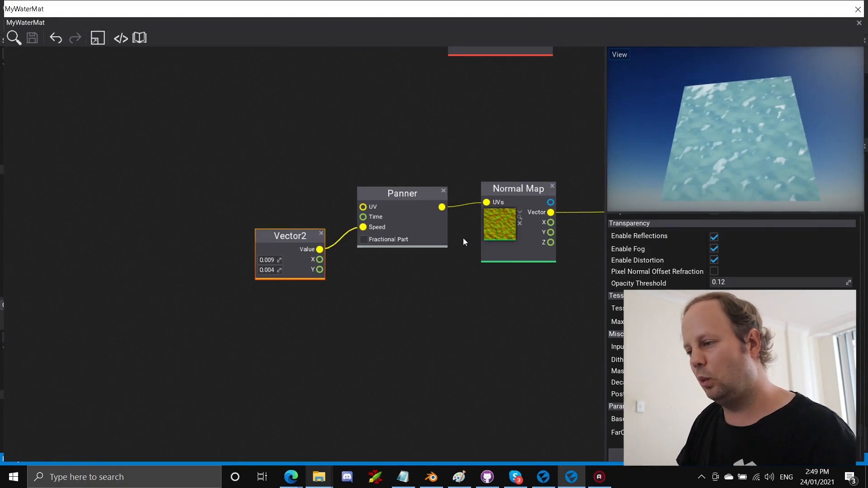
Line up the Vector2 node with the Panner and duplicate the Vector2, Panner and Normal Map chain below the original.
drag(290, 233, 289, 194)
right_drag(440, 305, 395, 294)
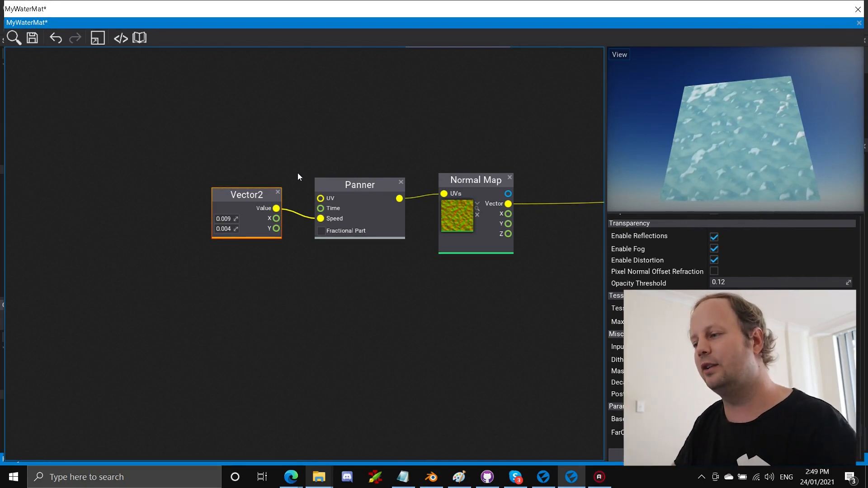
right_drag(298, 279, 237, 262)
drag(168, 123, 508, 299)
key(ctrl+d)
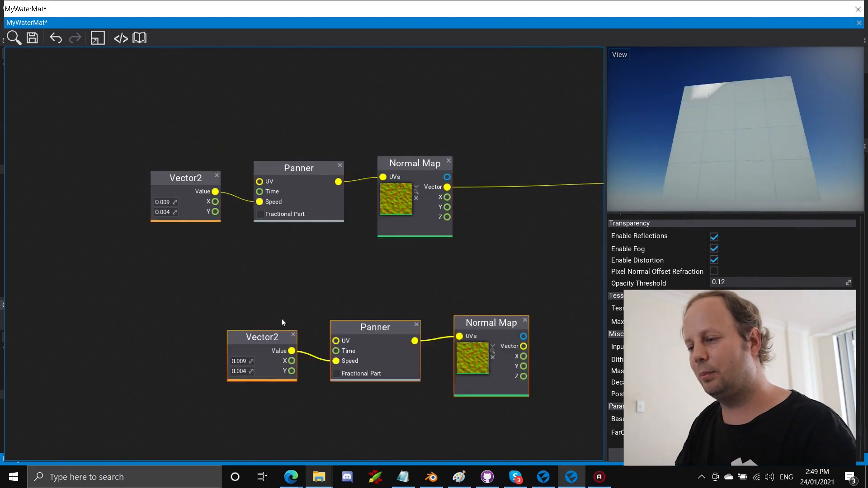
drag(379, 331, 305, 318)
click(383, 390)
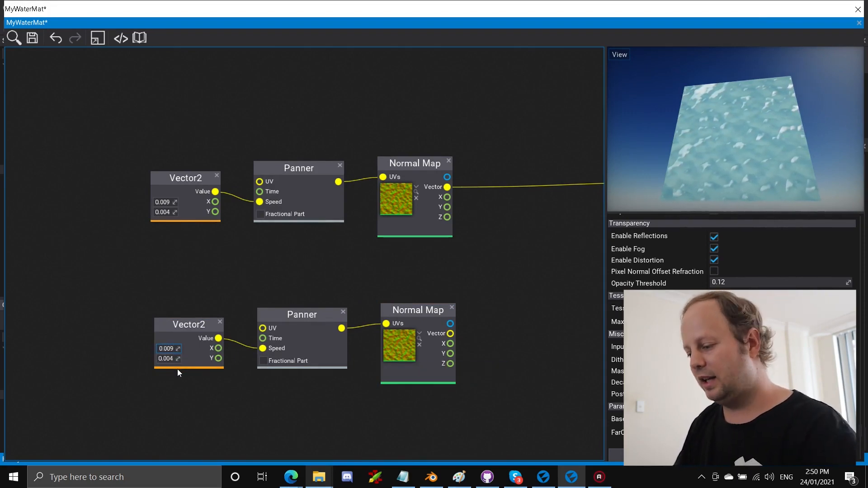
Set the duplicated Vector2 node's values to X -0.003 and Y -0.008, and save the material.
text(-)
click(160, 360)
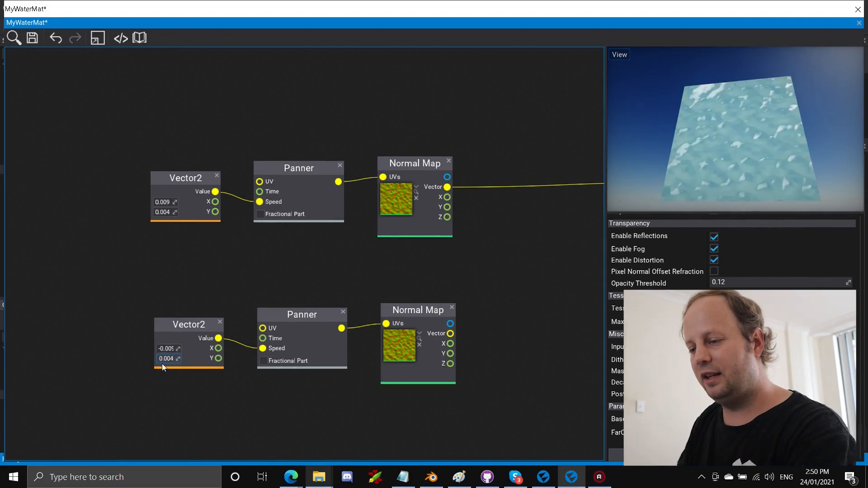
click(171, 349)
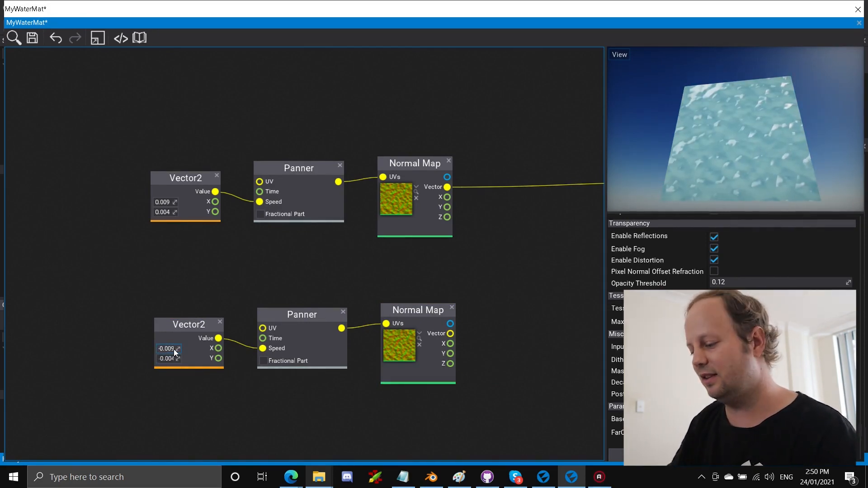
click(172, 358)
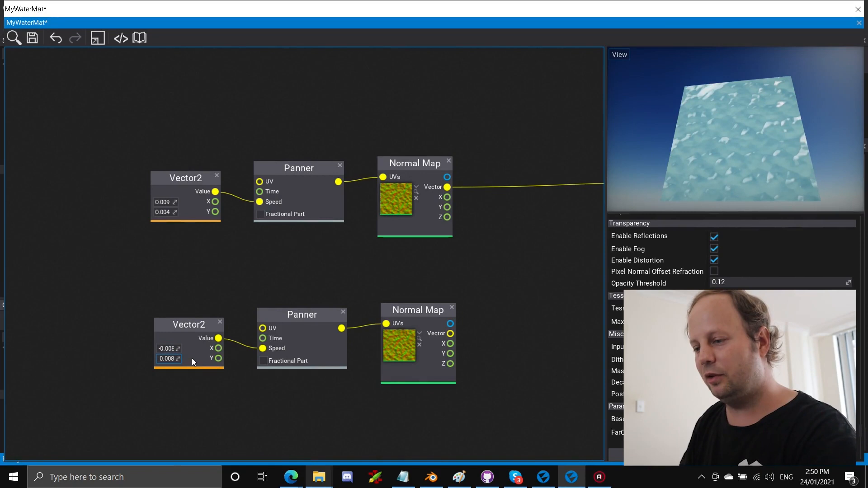
click(175, 349)
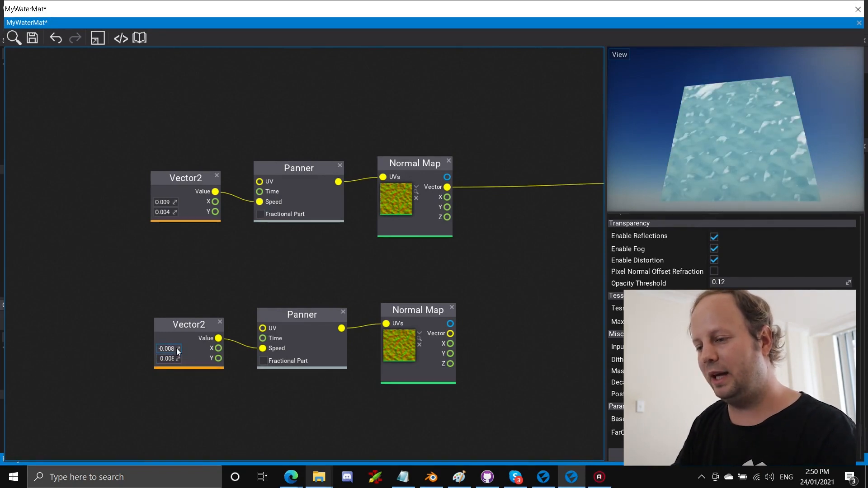
text(3)
click(176, 395)
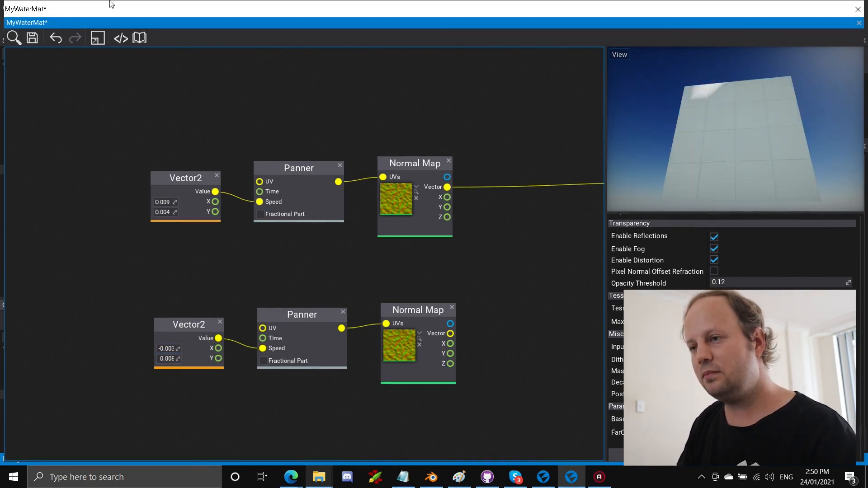
click(30, 39)
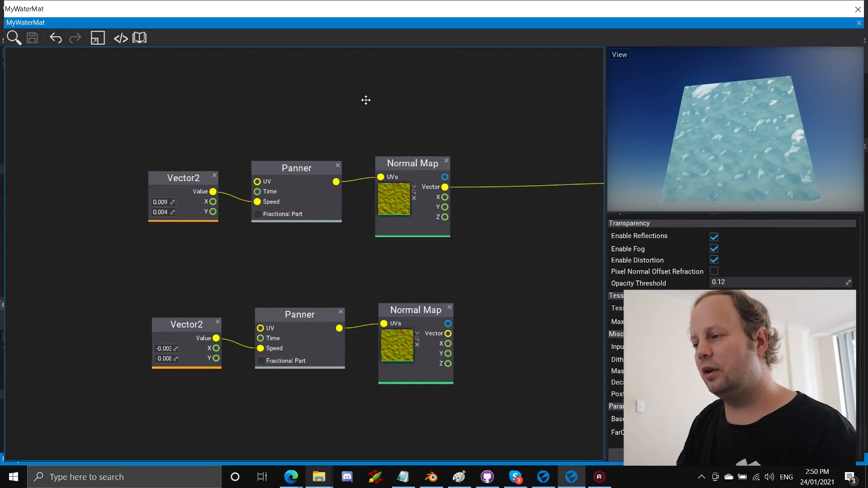
Move both Vector2, Panner and Normal Map chains together farther away from the Material node.
right_drag(366, 96, 200, 89)
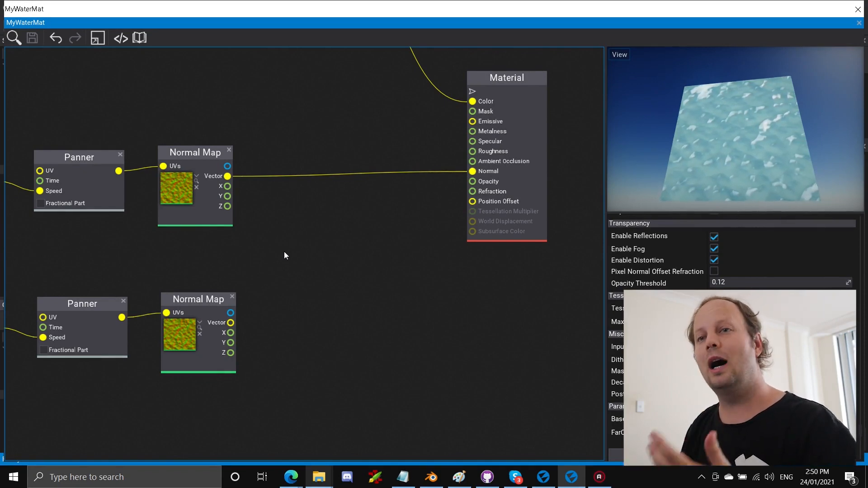
right_drag(322, 176, 555, 177)
drag(130, 117, 243, 336)
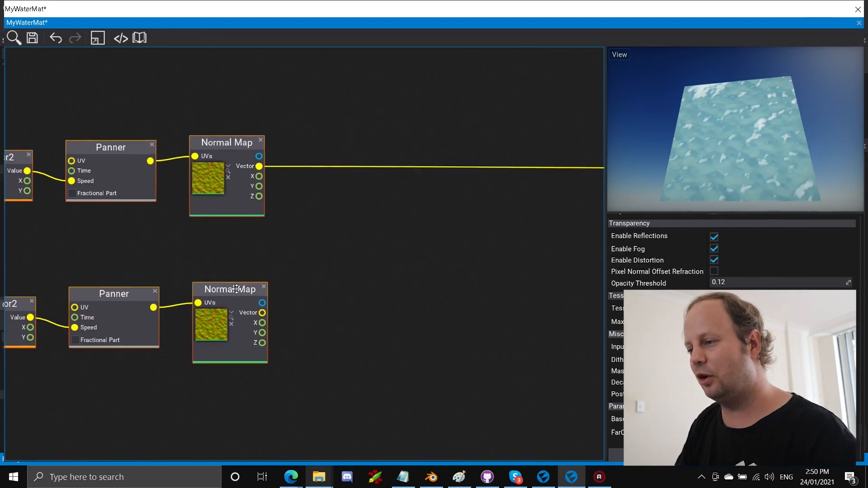
Add an Append node for each Normal Map and connect that map's X and Y outputs to its two inputs.
right_drag(412, 286, 277, 290)
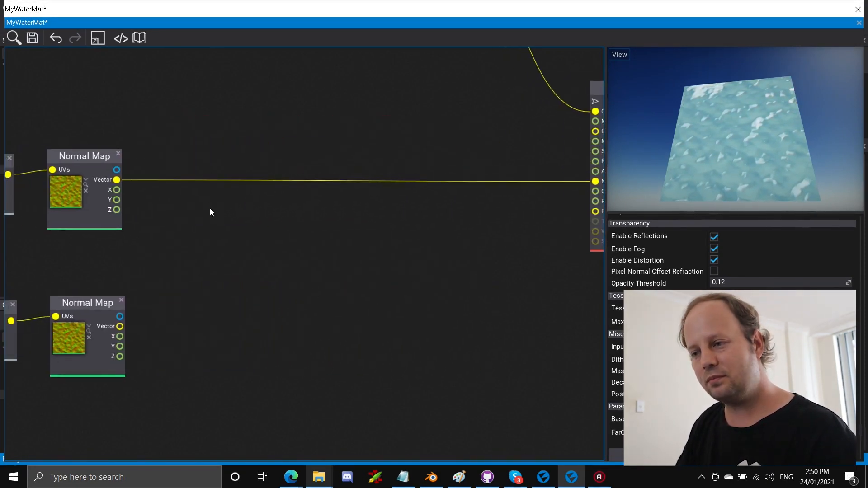
right_click(187, 237)
text(sppe)
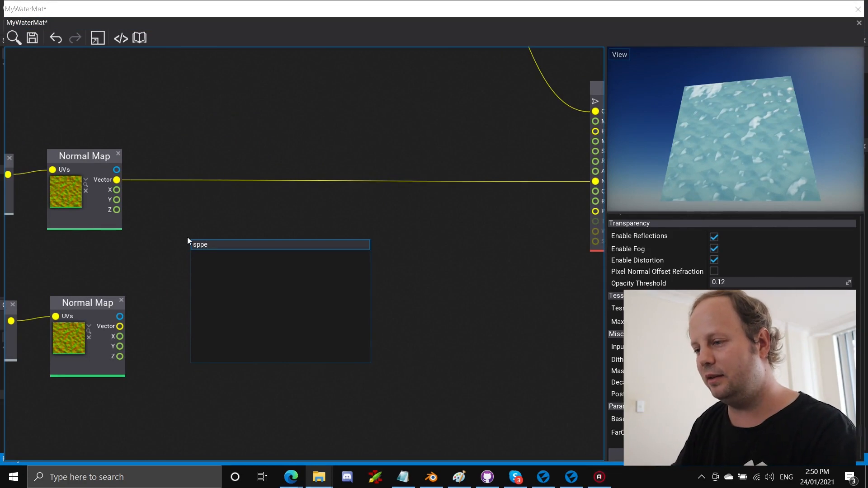
key(BackSpace)
text(app)
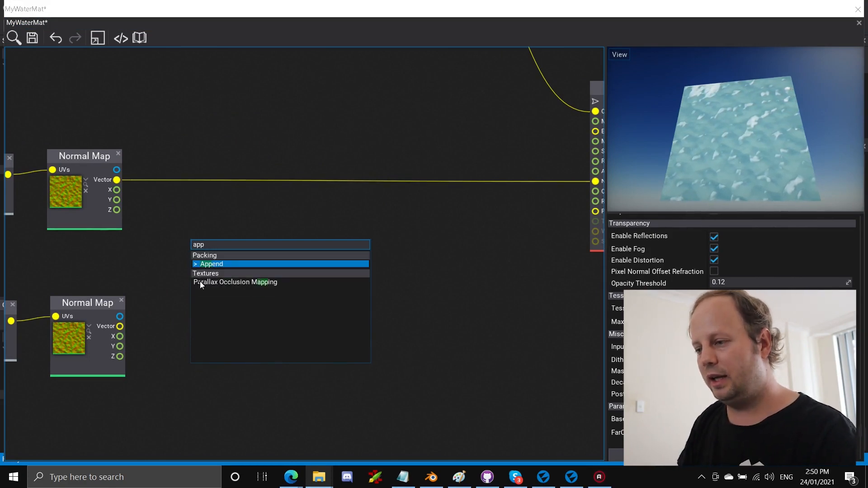
click(221, 262)
key(ctrl+d)
drag(223, 246, 225, 215)
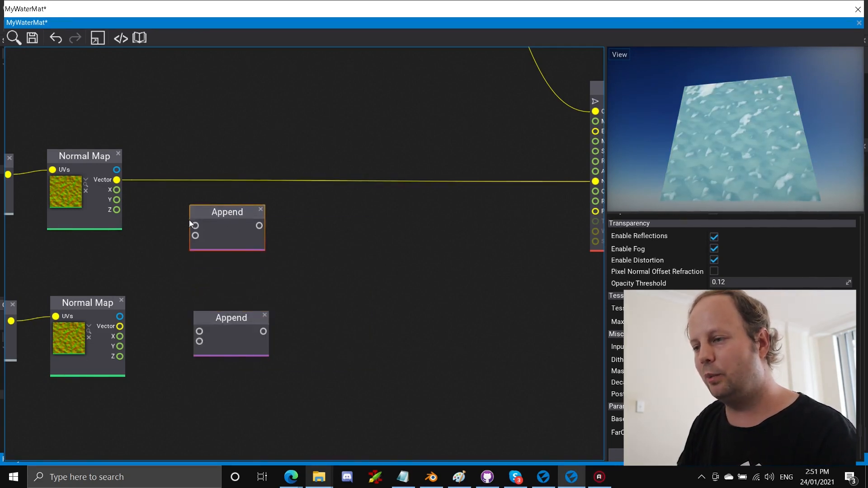
drag(111, 188, 196, 234)
mouse_move(200, 331)
mouse_down()
mouse_move(119, 335)
mouse_move(202, 350)
mouse_move(206, 323)
mouse_up()
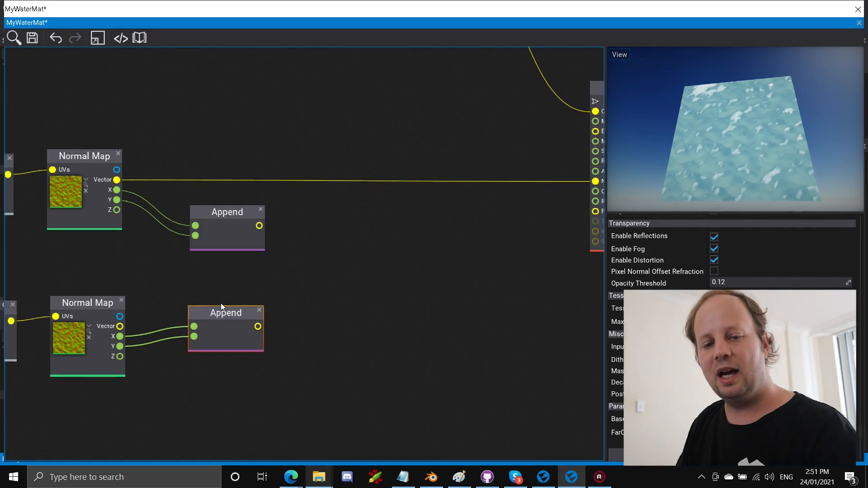
Add an Add node and connect the upper Append output to A and the lower Append output to B.
right_click(296, 248)
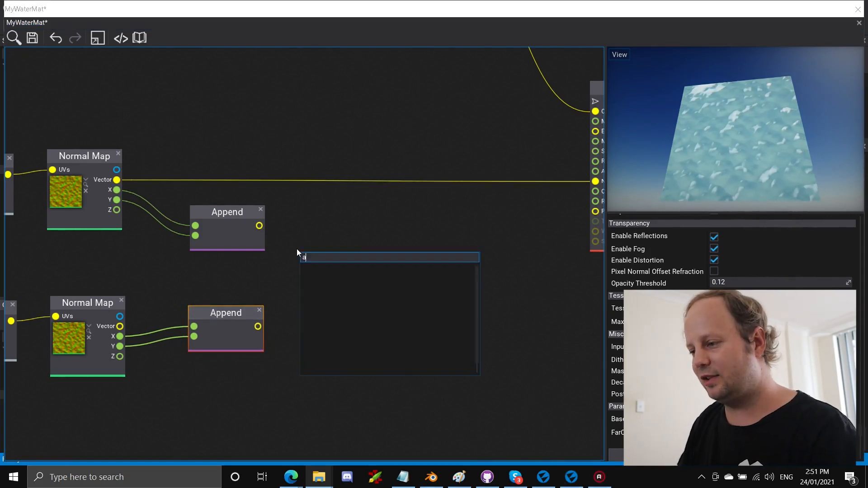
text(add)
click(316, 276)
drag(262, 226, 259, 225)
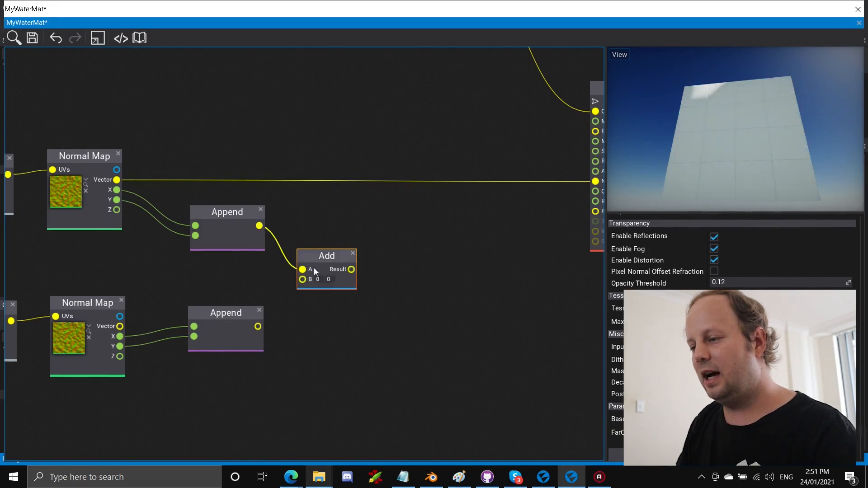
drag(302, 279, 258, 327)
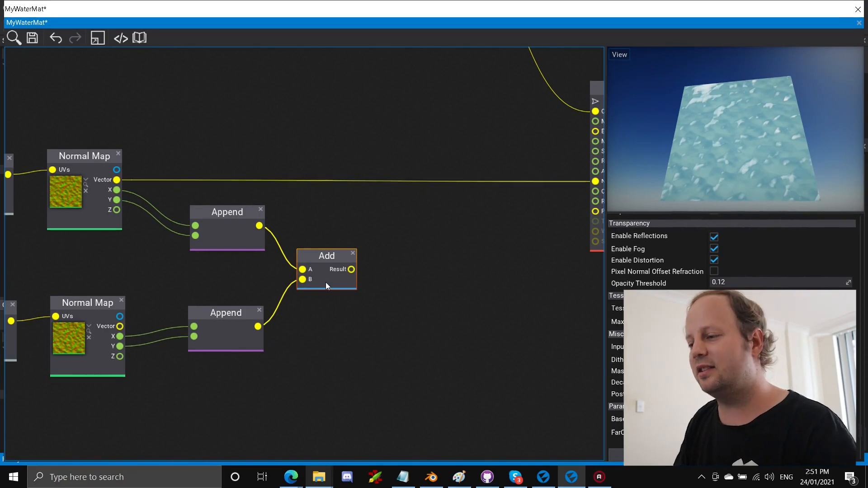
Connect the Add node's result to input A of a new Multiply node and set its B values to 2 and 2.
drag(326, 265, 318, 277)
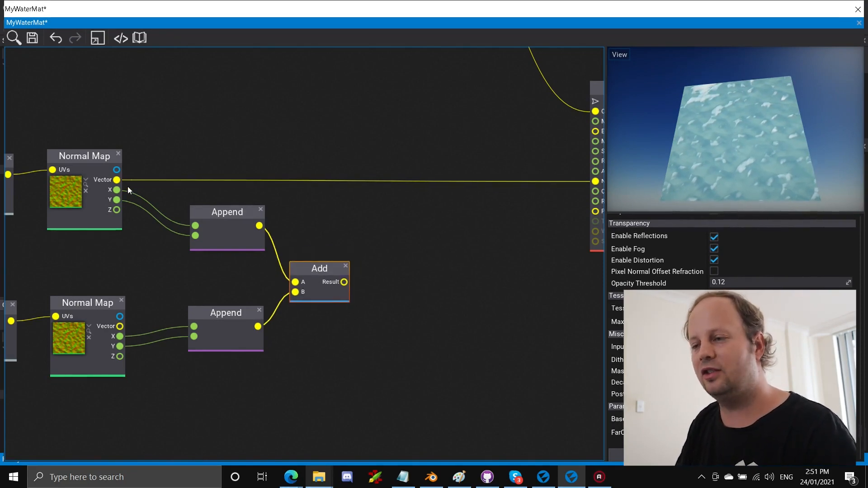
drag(344, 282, 371, 288)
text(mul)
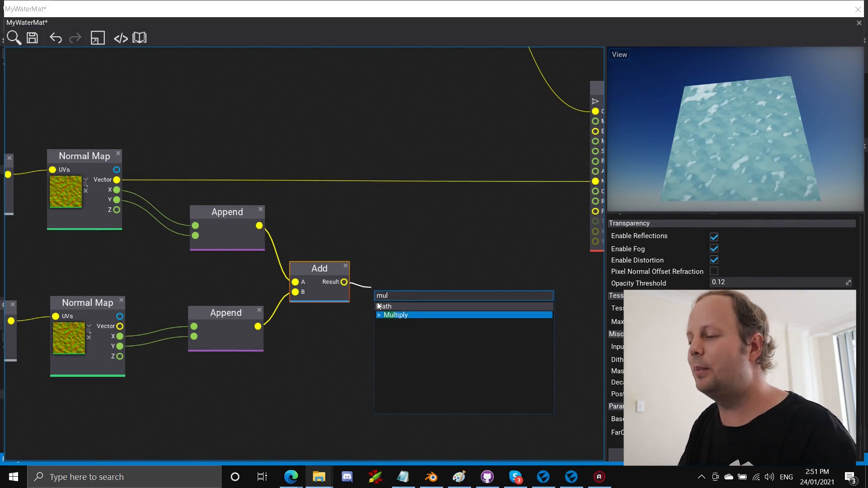
click(387, 314)
drag(387, 295, 381, 282)
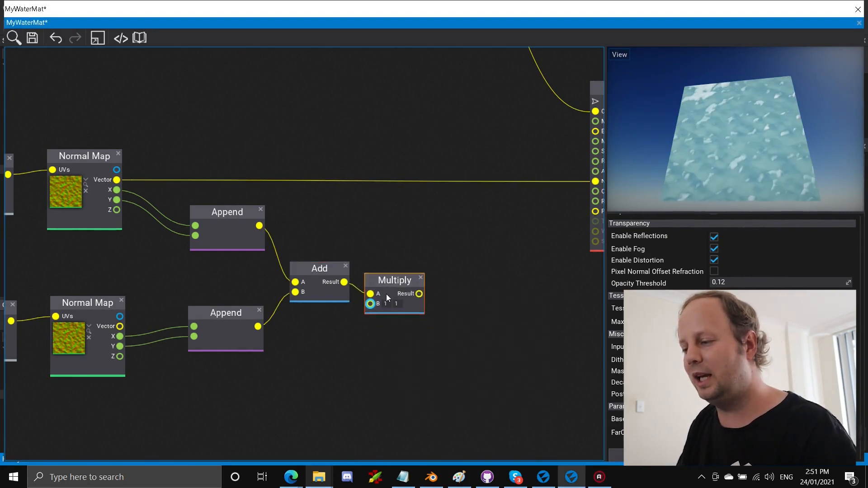
text(2)
click(395, 306)
text(2)
click(387, 336)
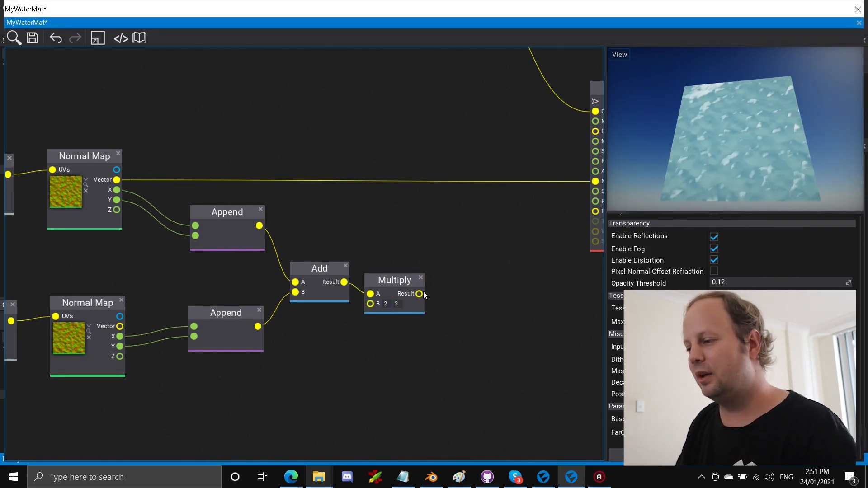
Feed the Multiply result through a new Derive Normal Z node into the Material's Normal input, and save the material.
drag(419, 294, 466, 271)
right_drag(463, 326, 441, 329)
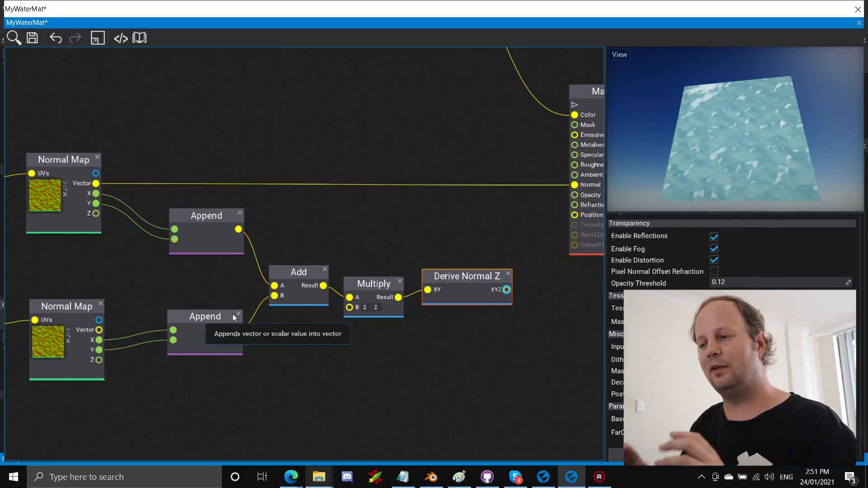
right_drag(525, 300, 492, 316)
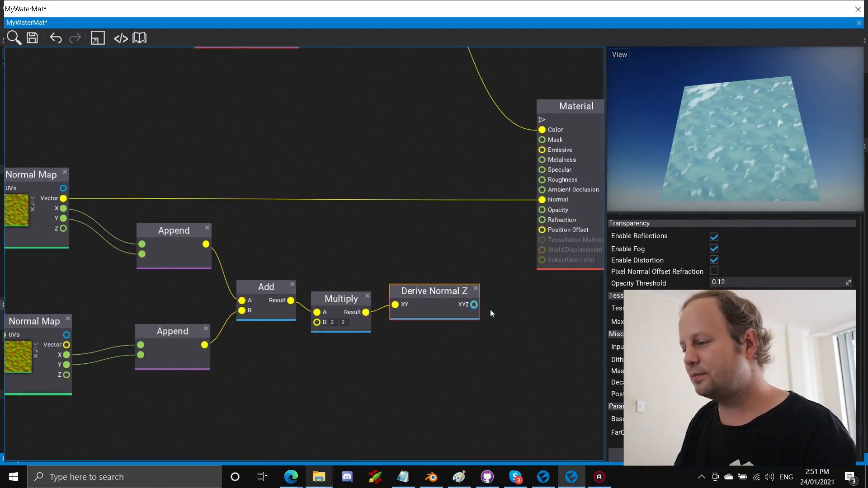
drag(474, 304, 542, 200)
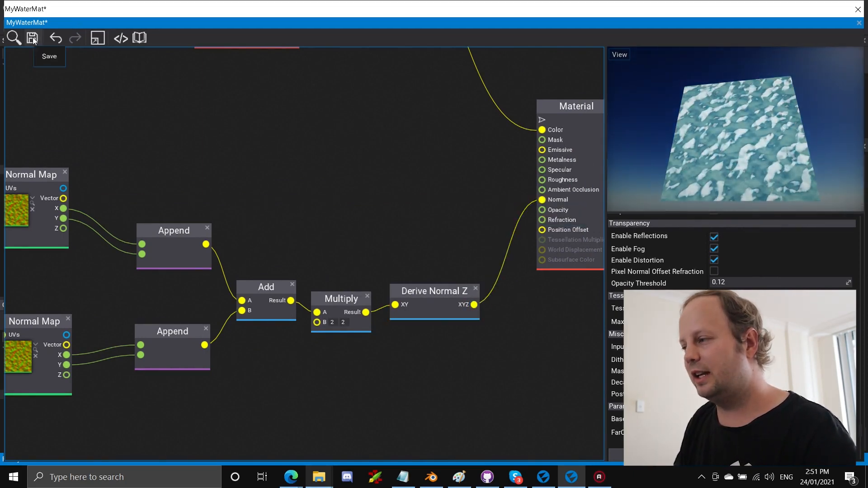
click(33, 39)
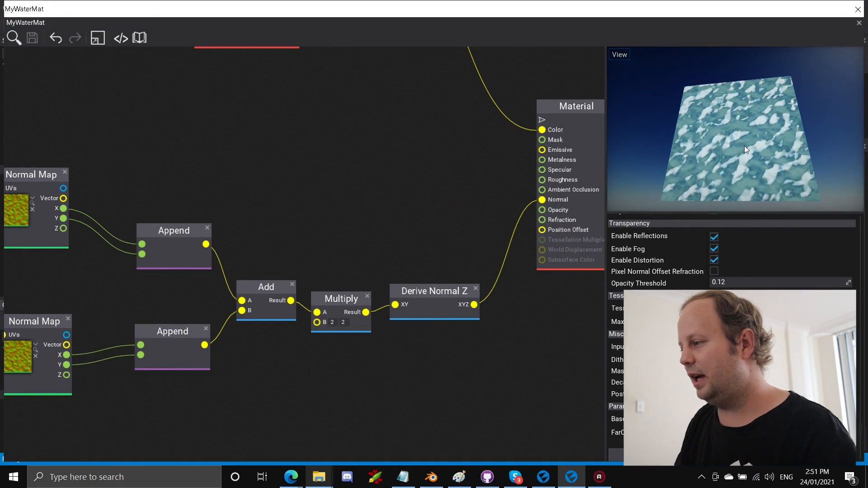
double_click(534, 26)
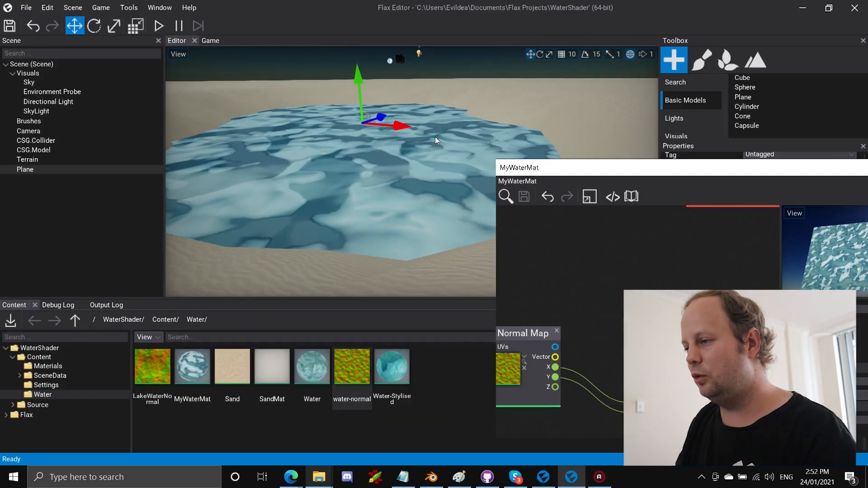
double_click(665, 184)
drag(392, 372, 478, 388)
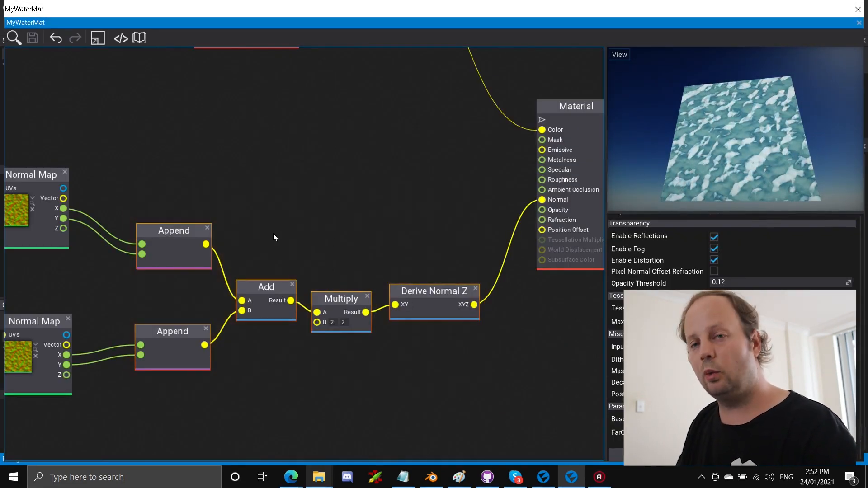
right_click(236, 234)
text(co)
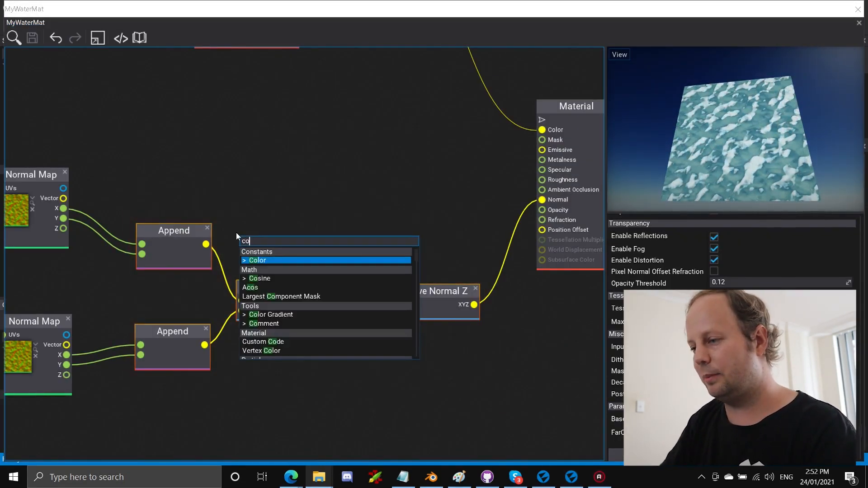
text(ord)
key(Return)
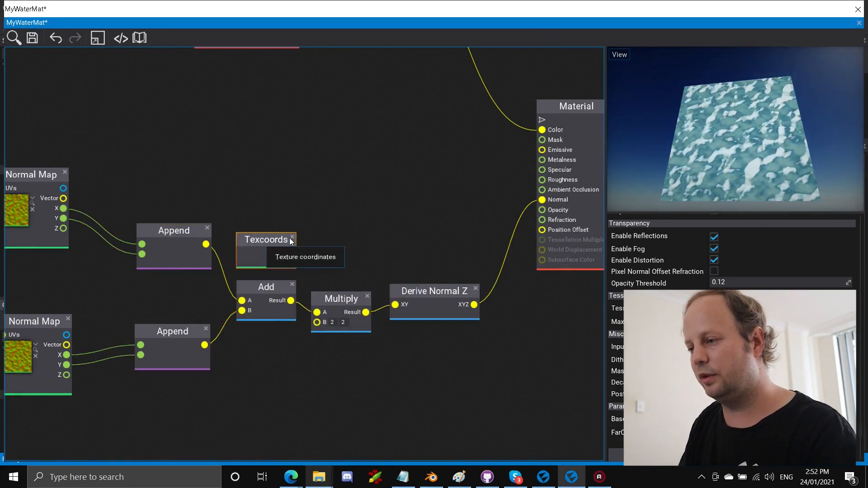
key(Delete)
right_click(297, 216)
text(com)
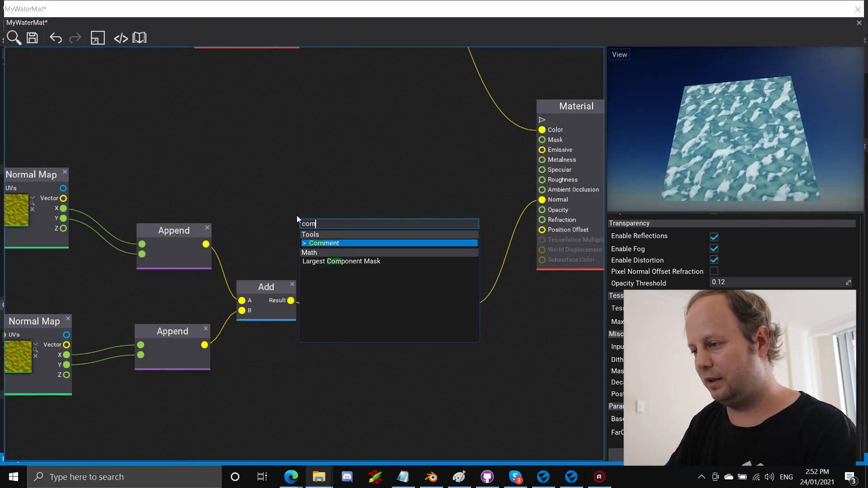
click(325, 242)
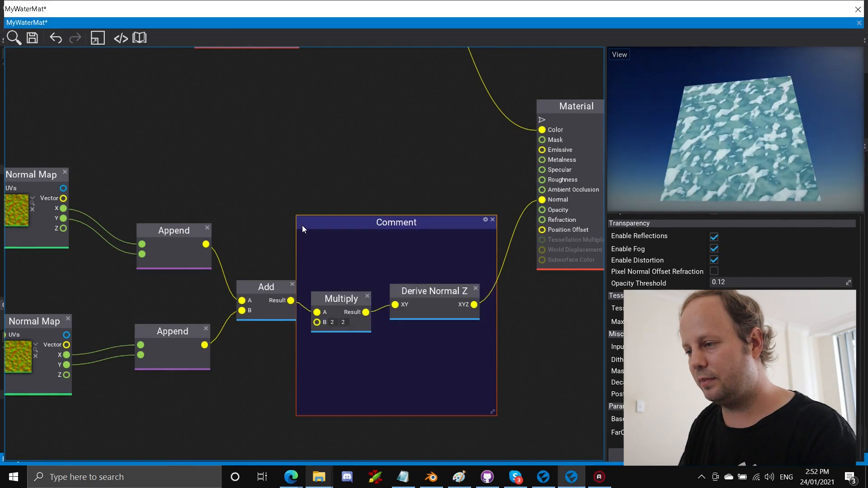
drag(299, 217, 242, 203)
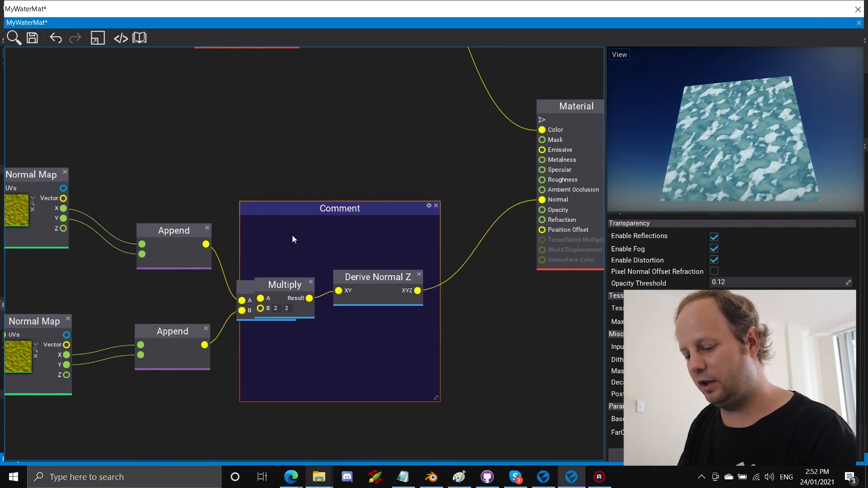
click(437, 206)
key(ctrl+z)
key(ctrl+z)
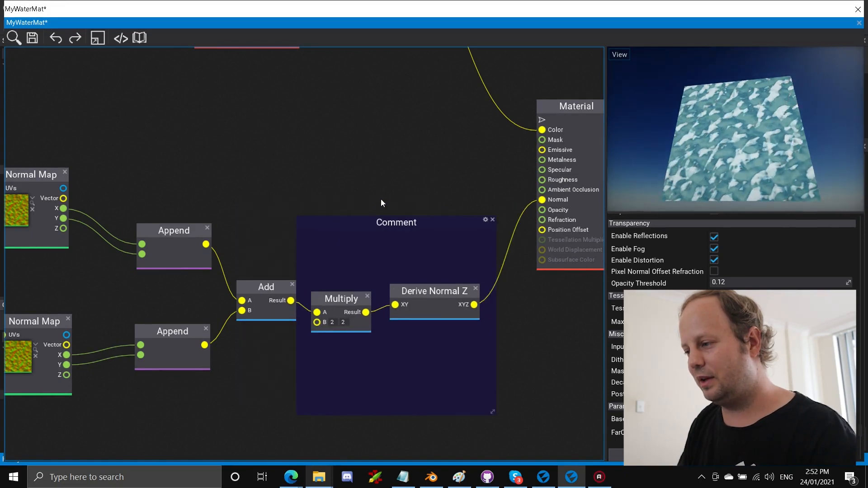
click(492, 220)
Enclose the two Append, Add, Multiply and Derive Normal Z nodes in a comment box titled Combine Normal Maps.
drag(144, 197, 475, 380)
right_click(354, 233)
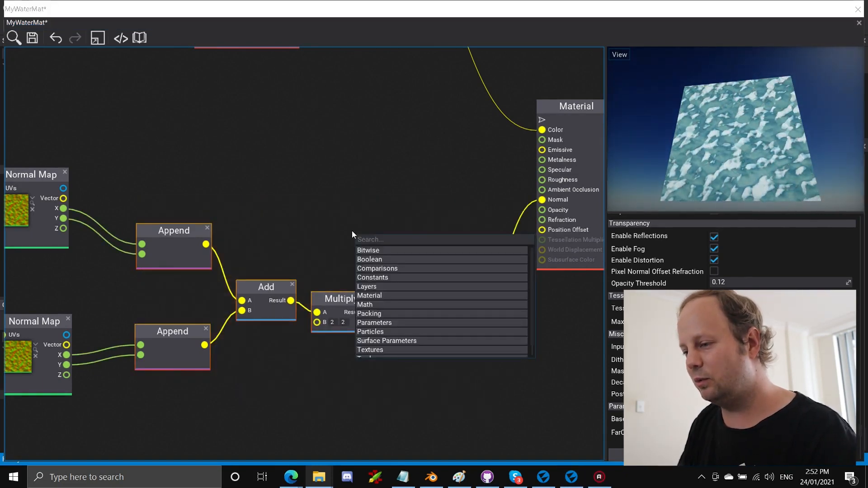
text(co)
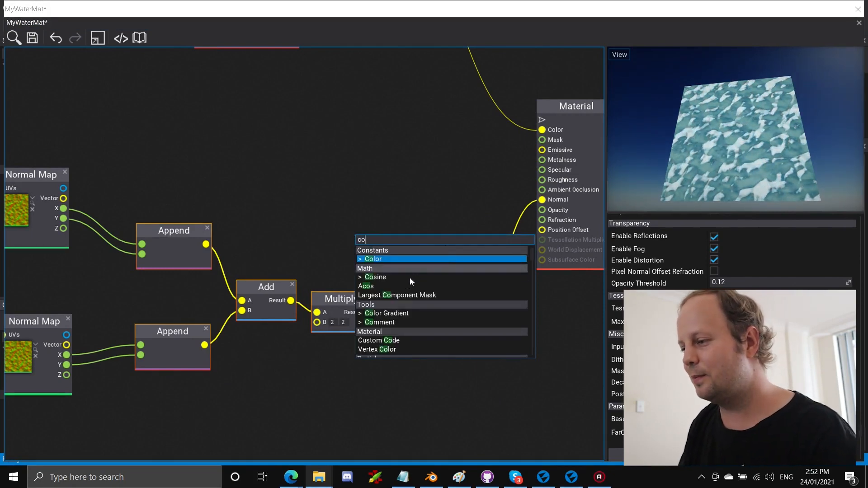
key(Escape)
key(c)
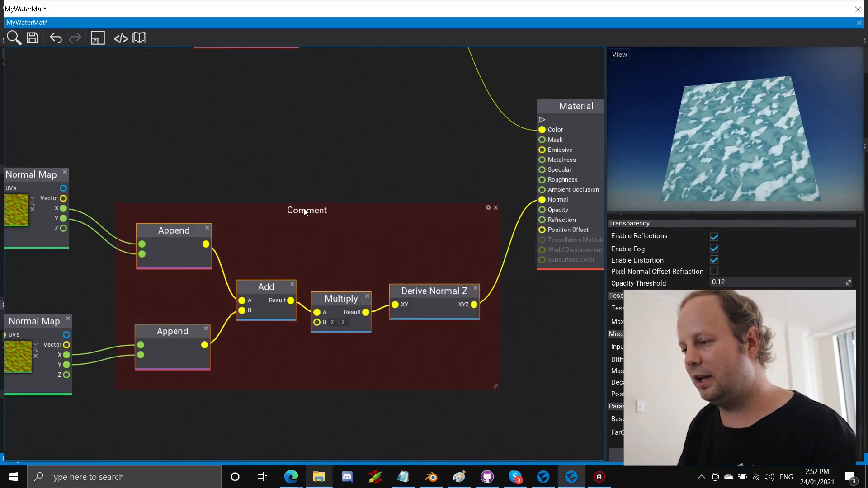
double_click(304, 208)
key(BackSpace)
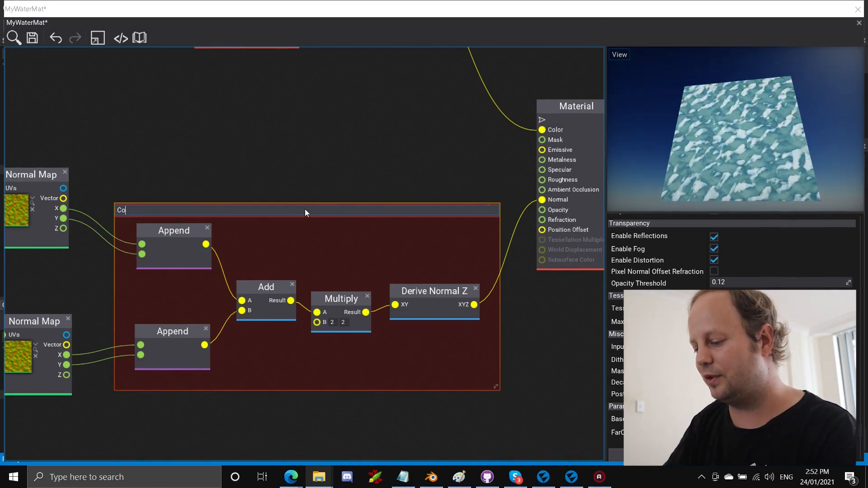
text(Combine Normal Maps)
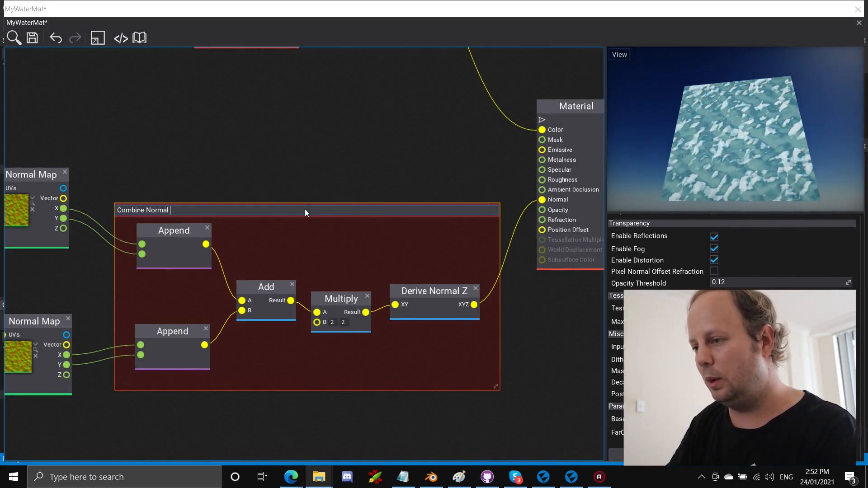
key(Return)
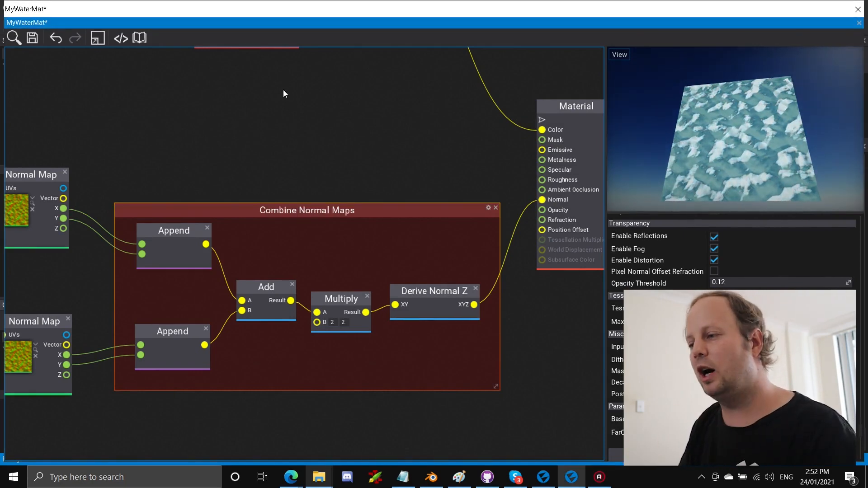
Move both normal map chains and the Combine Normal Maps group together farther away from the Material node, and save the material.
scroll(276, 160, down, 2)
right_drag(238, 181, 379, 152)
drag(56, 151, 567, 360)
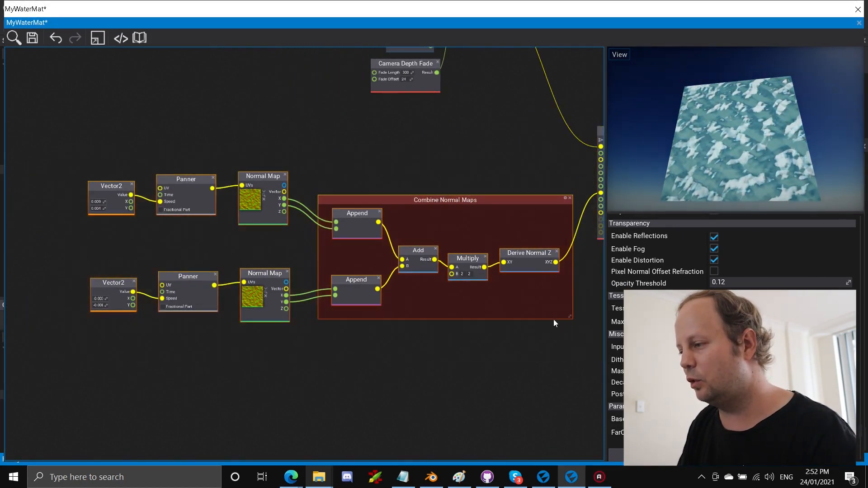
drag(481, 200, 412, 248)
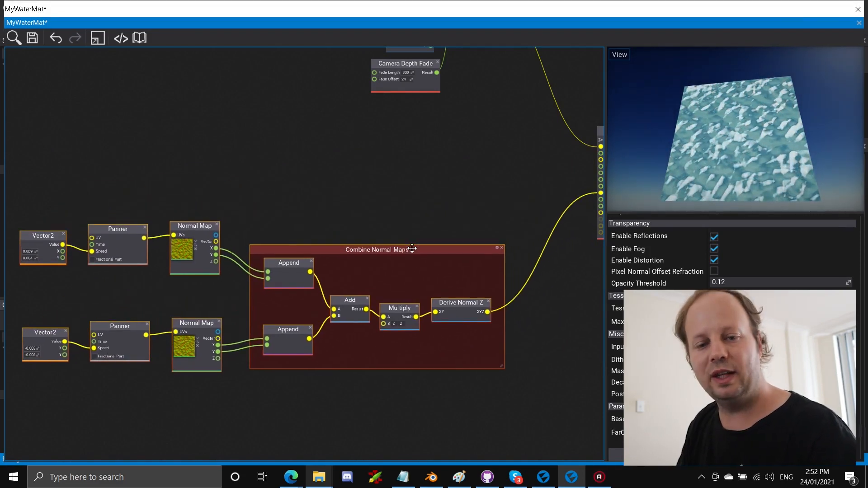
right_drag(359, 174, 452, 189)
double_click(387, 21)
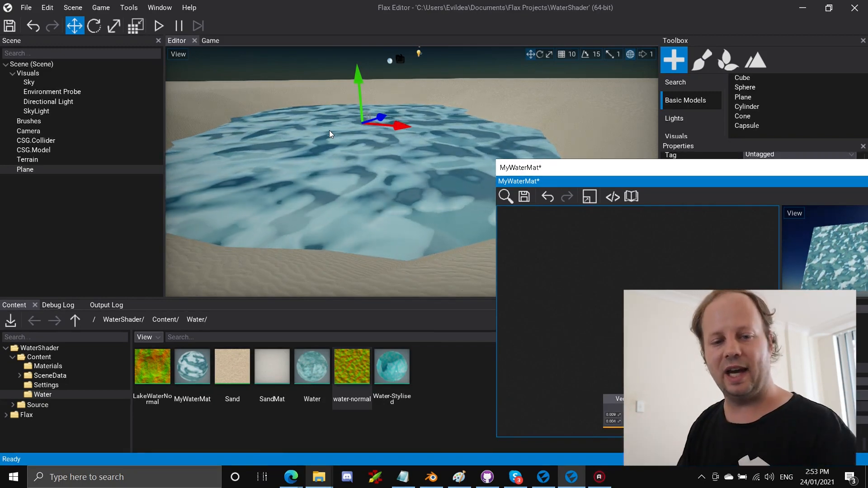
double_click(619, 184)
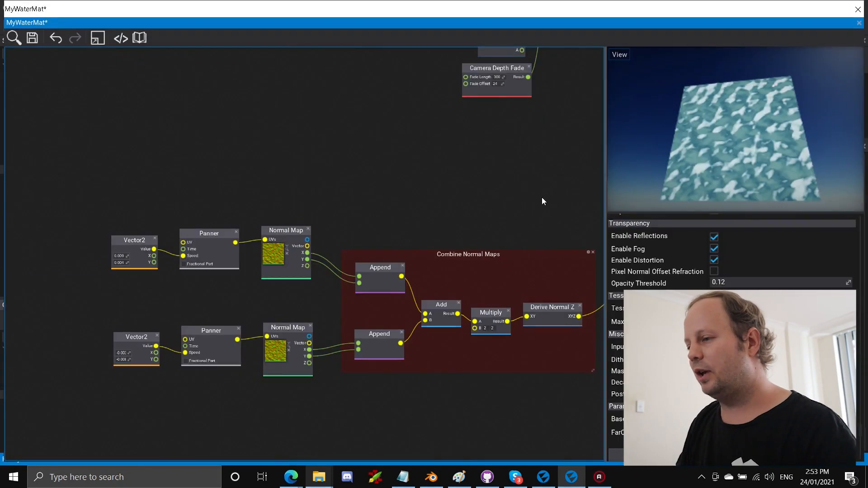
right_drag(263, 215, 410, 207)
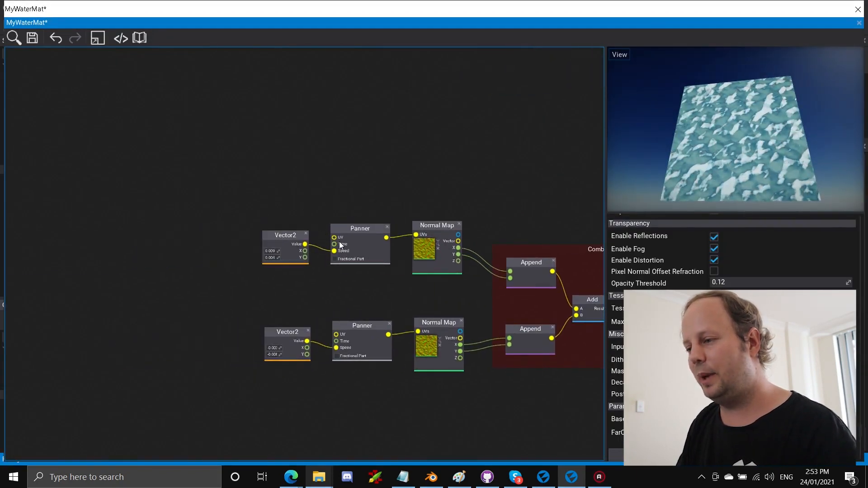
click(33, 38)
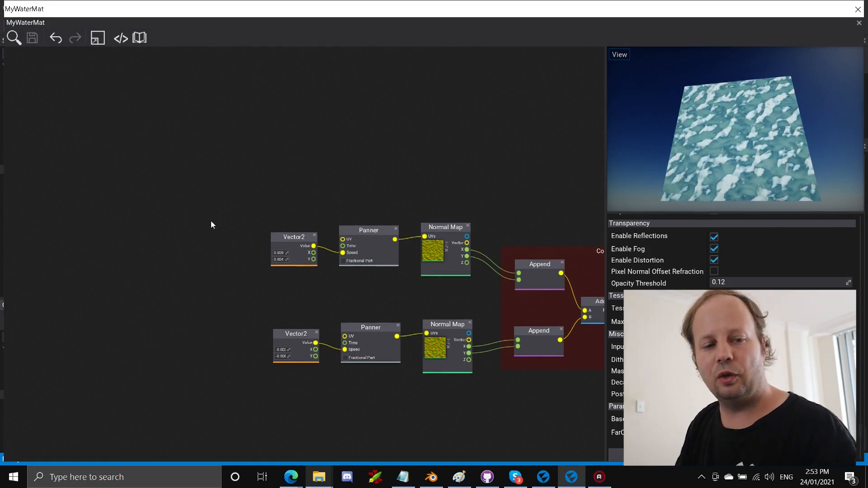
Place two Texcoords nodes ahead of the Vector2 nodes, one for each normal map chain.
right_click(202, 185)
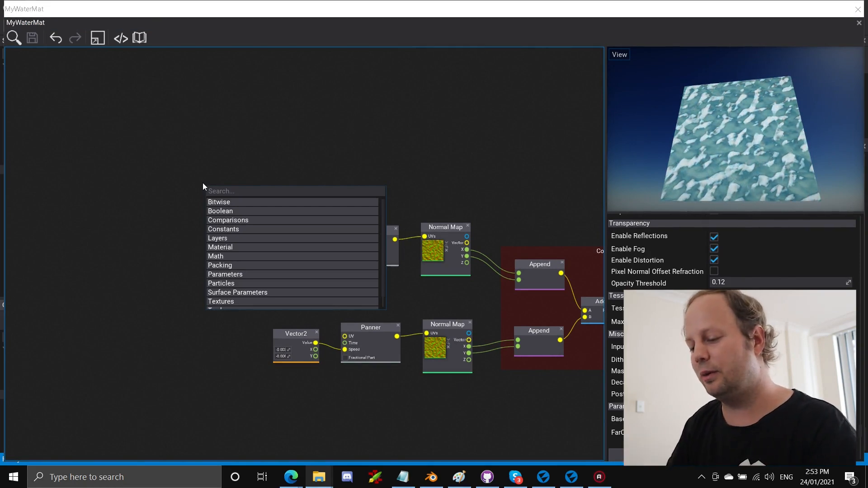
text(text)
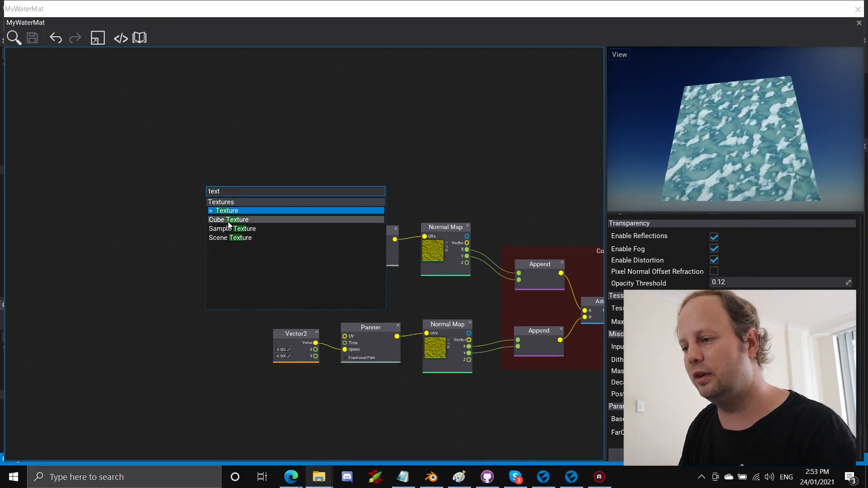
key(BackSpace)
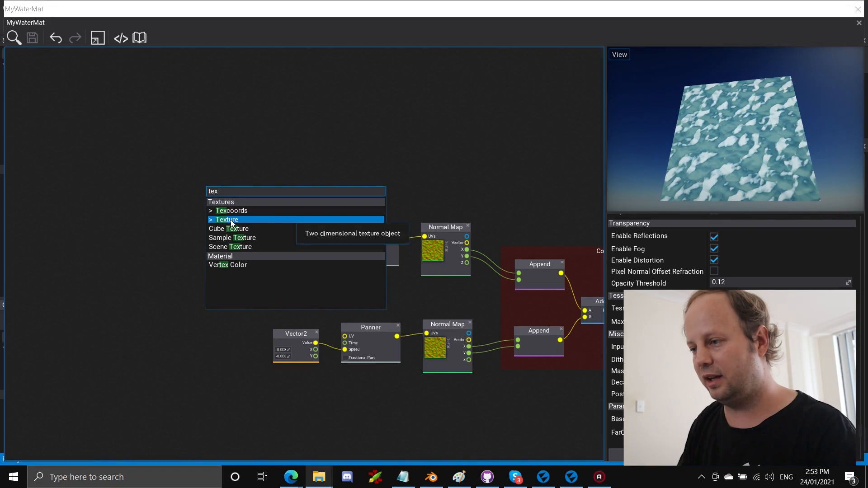
click(270, 209)
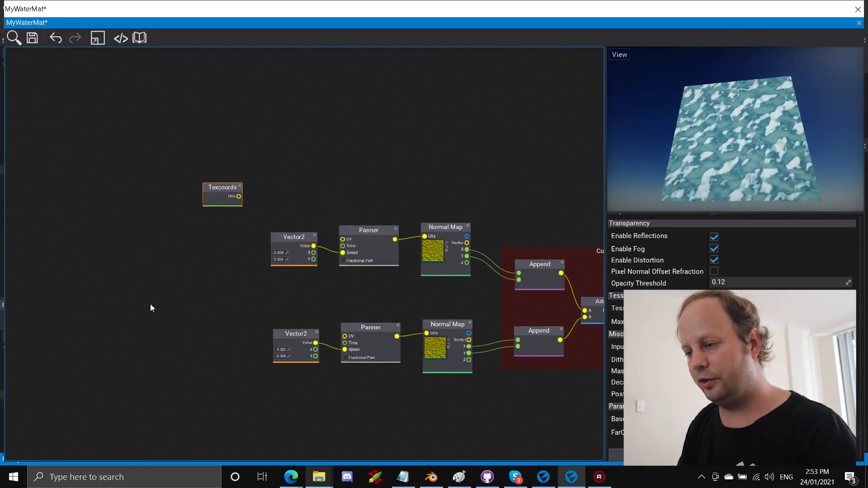
drag(218, 188, 160, 181)
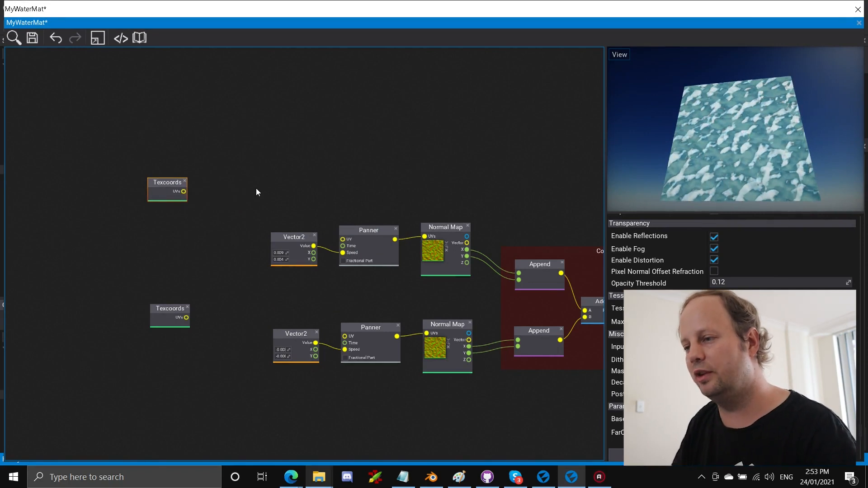
Feed the upper Texcoords node's UVs into input A of a new Multiply node.
right_drag(232, 207, 226, 191)
scroll(225, 192, up, 1)
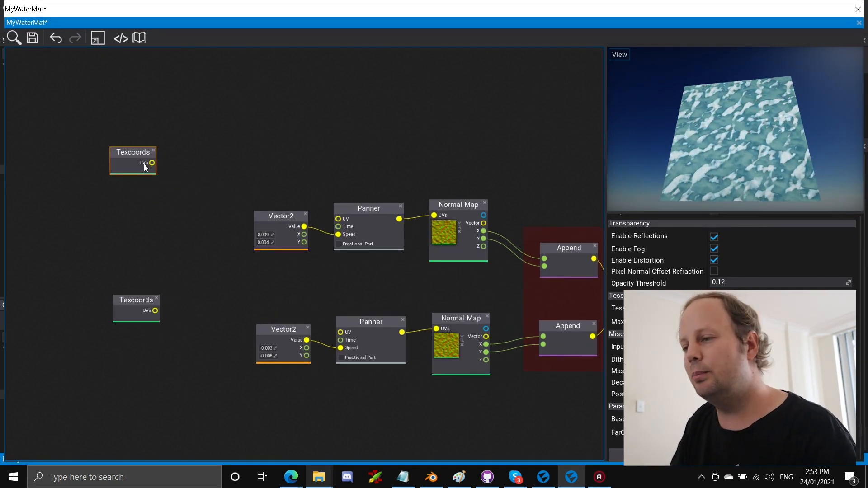
drag(153, 164, 179, 183)
text(mul)
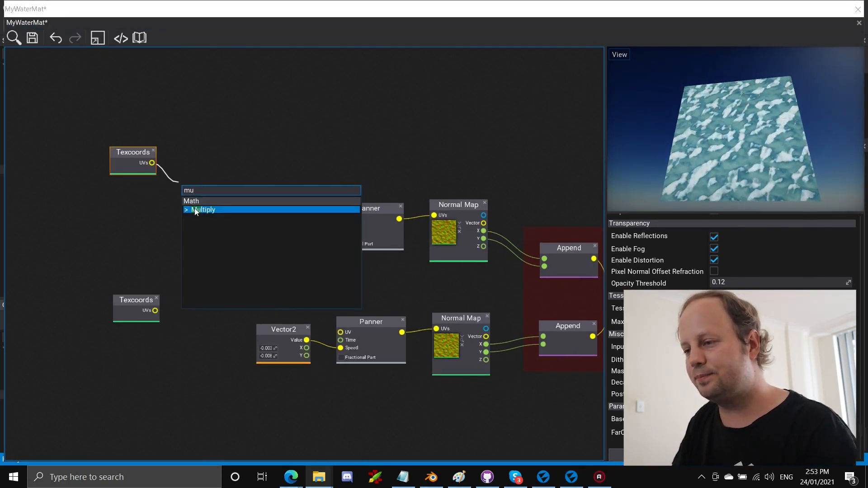
click(195, 209)
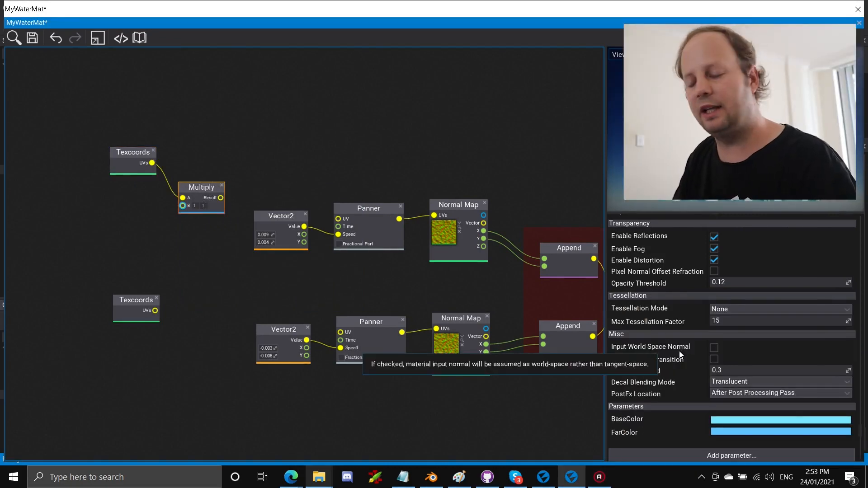
Add a Vector2 material parameter named Tiling.
scroll(684, 367, down, 1)
click(685, 441)
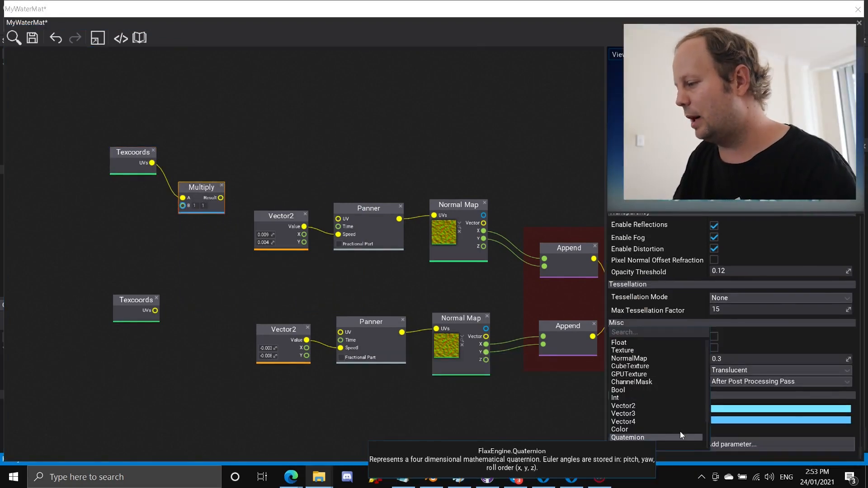
click(628, 333)
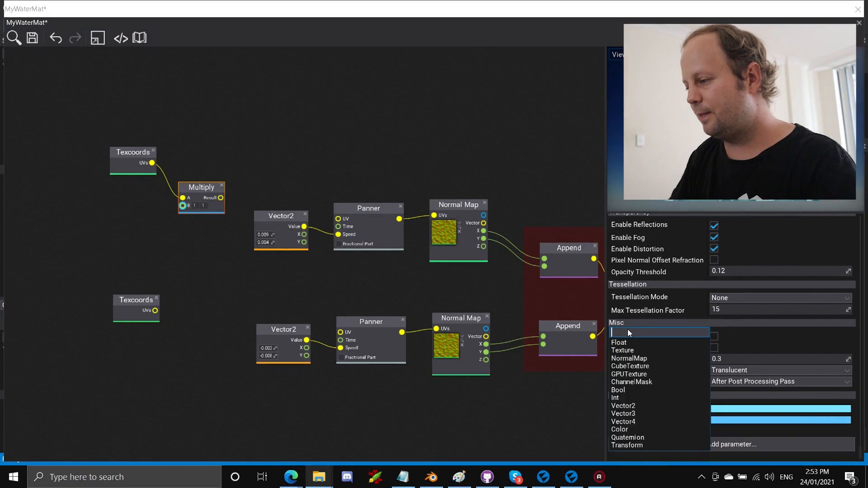
text(vec)
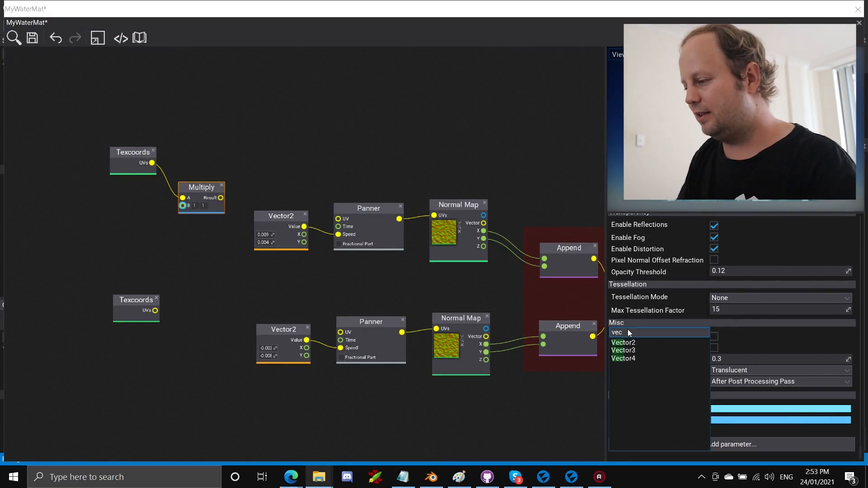
click(633, 343)
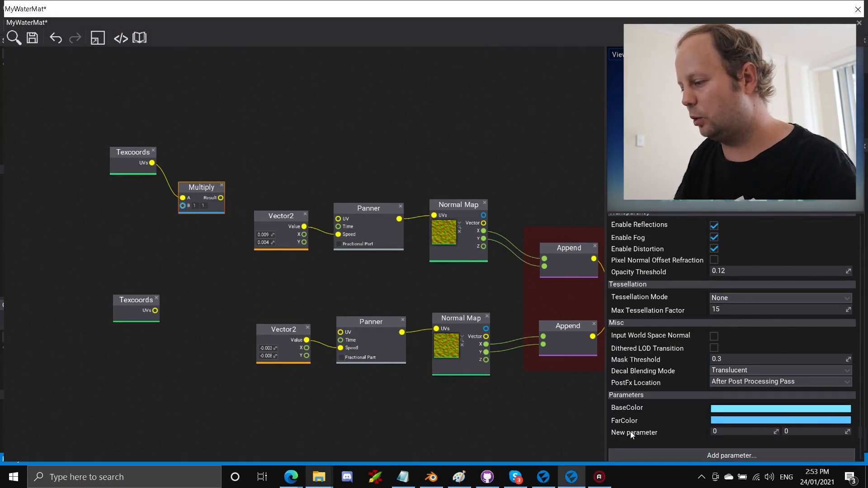
double_click(632, 433)
text(Tili)
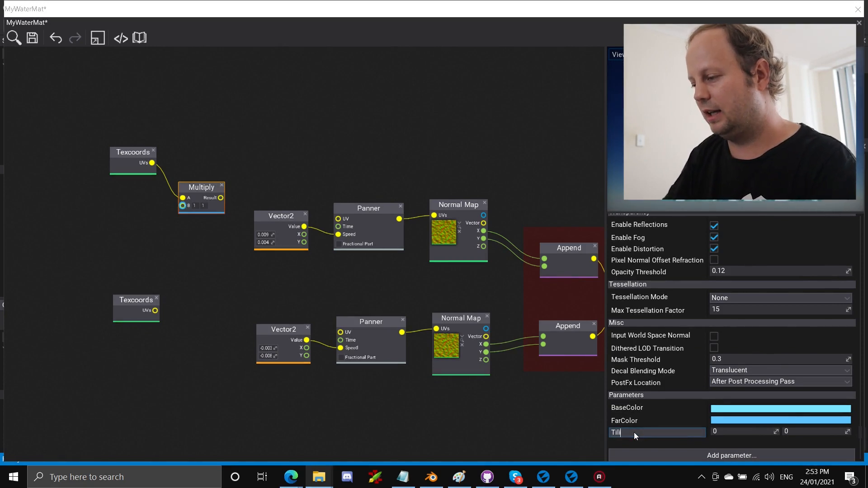
text(ng)
key(Return)
Connect the Tiling parameter's value to the Multiply node's B input, and rename the parameter Tiling1.
drag(104, 205, 94, 207)
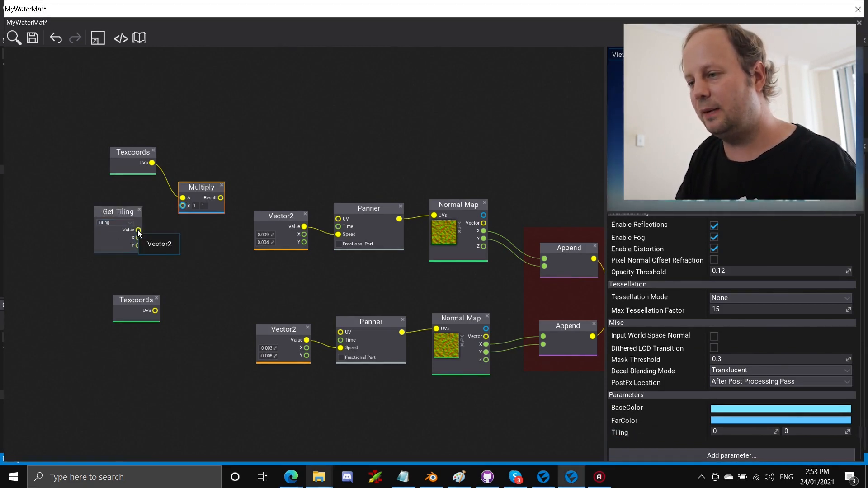
drag(139, 230, 177, 218)
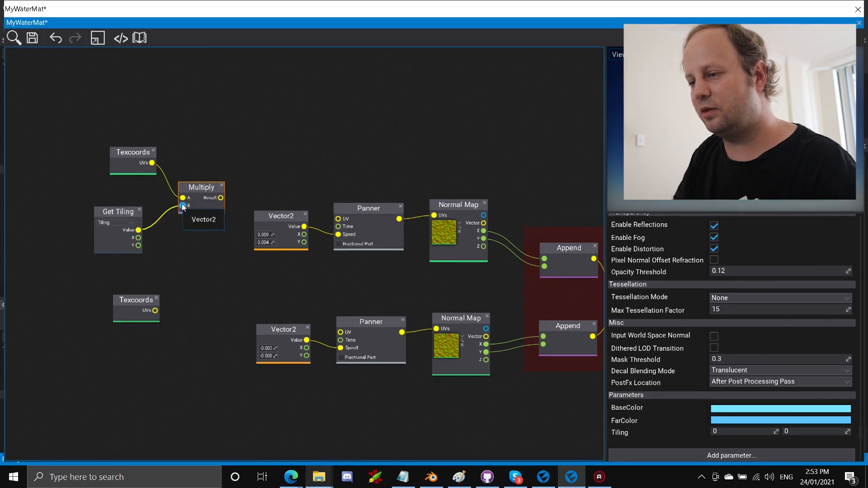
double_click(631, 432)
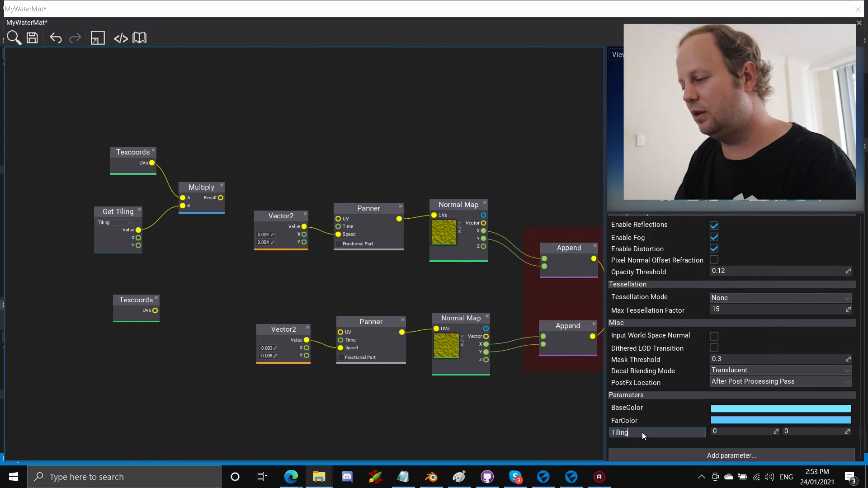
text(1)
key(Return)
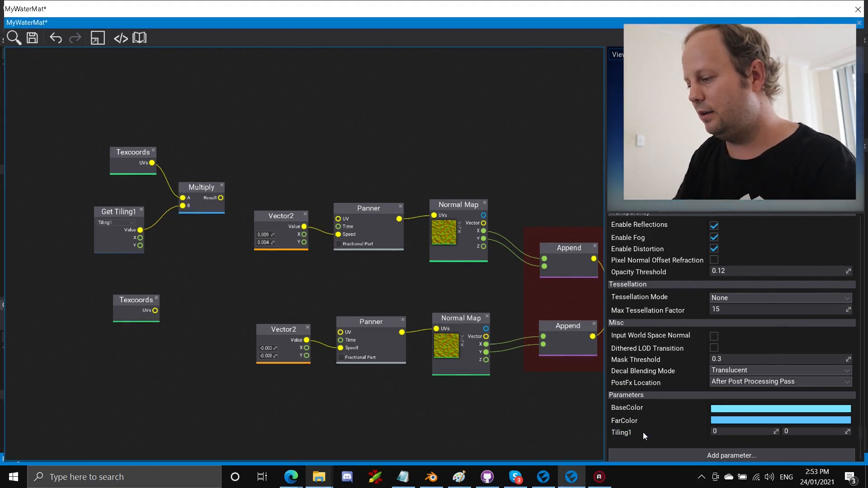
Add a second Vector2 material parameter named Tiling2.
click(656, 452)
text(vec)
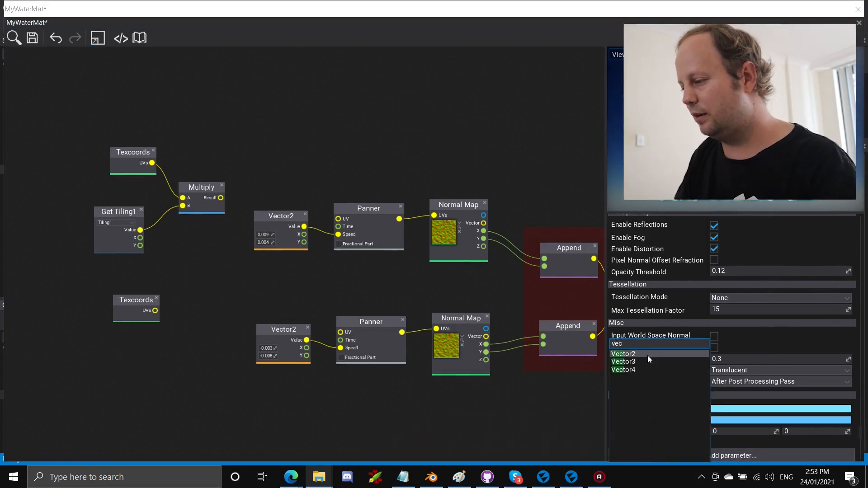
click(648, 355)
double_click(631, 446)
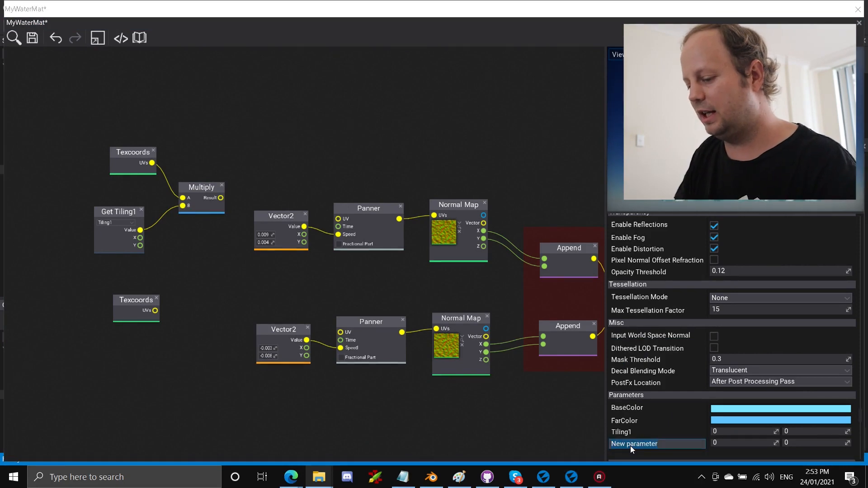
text(Tiling2)
key(Return)
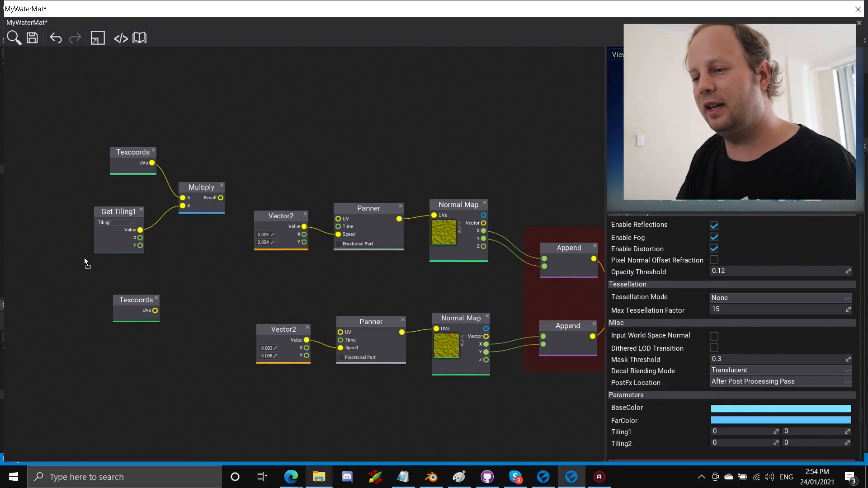
Place a Get Tiling2 node in the graph, and connect the lower Texcoords node to input A of a copied Multiply node.
drag(84, 257, 85, 258)
drag(141, 300, 138, 329)
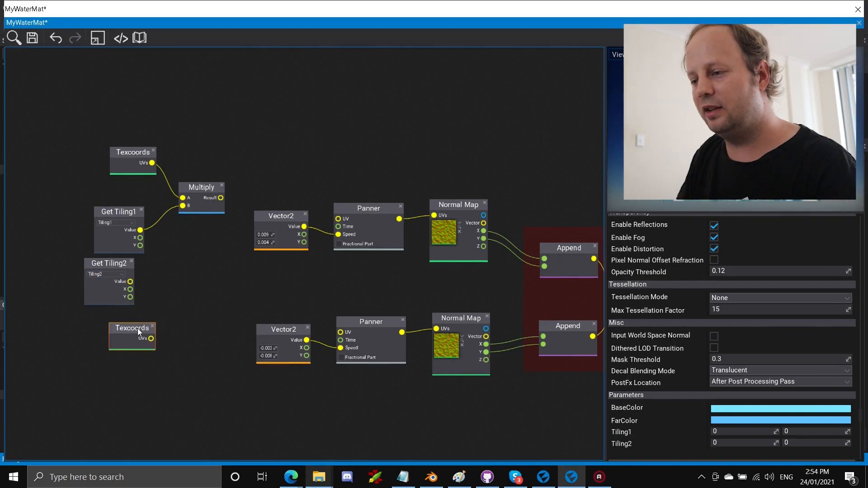
click(199, 188)
key(ctrl+c)
key(ctrl+v)
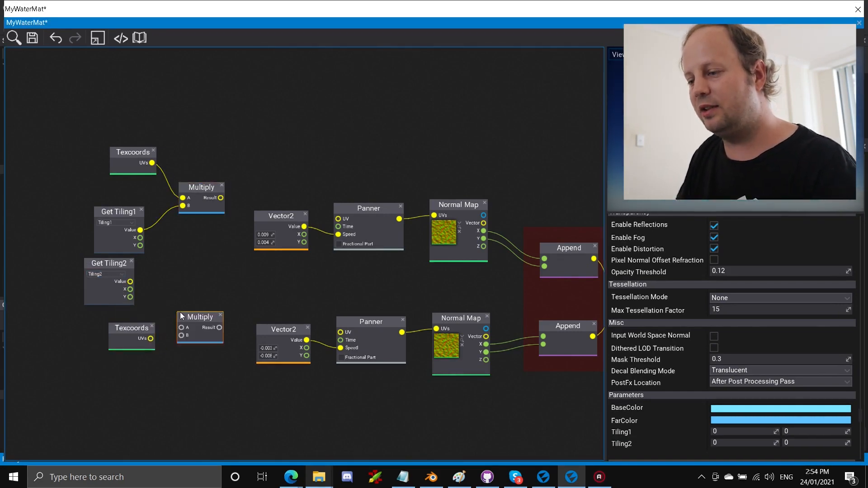
drag(151, 339, 182, 328)
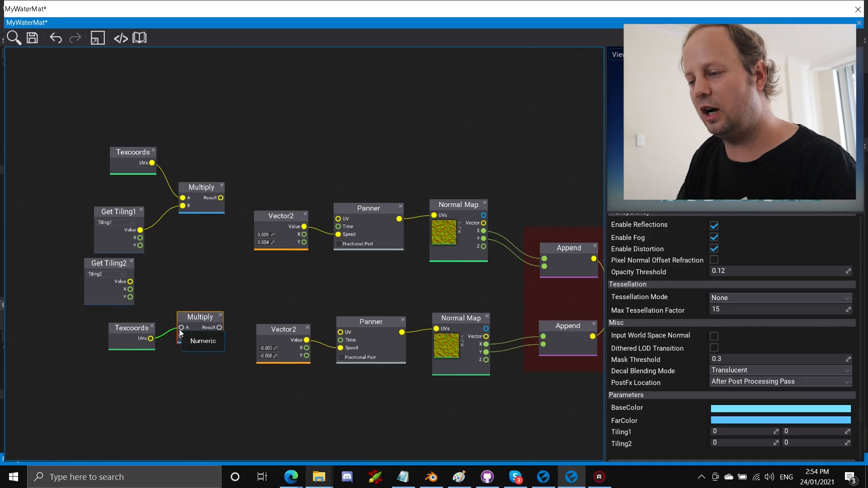
drag(192, 317, 188, 330)
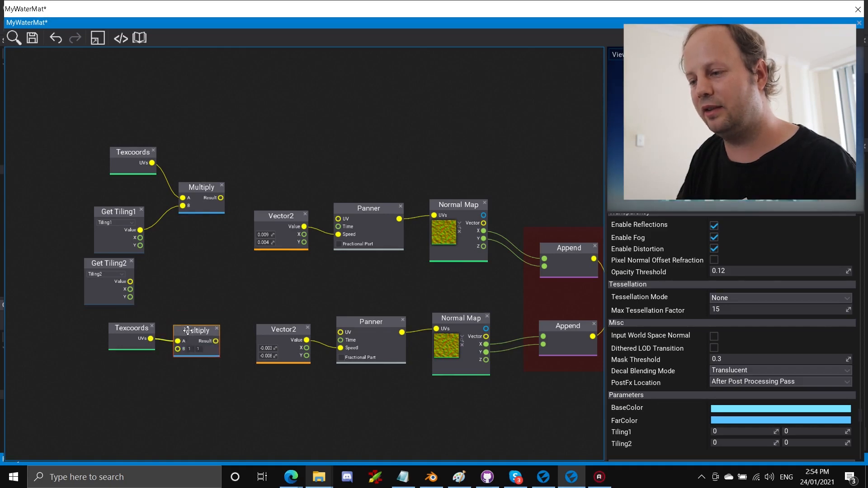
Move Get Tiling2 below the lower Texcoords node, connect its value to the lower Multiply's B input, and save the material.
drag(128, 213, 128, 196)
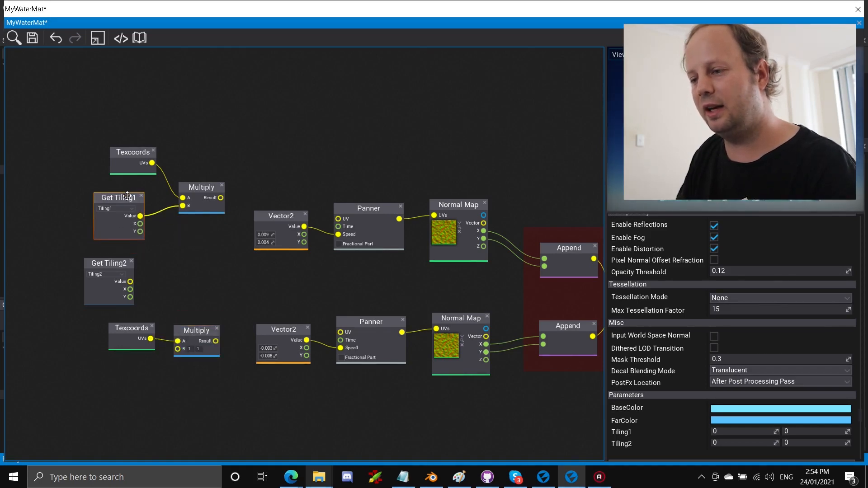
drag(113, 262, 114, 375)
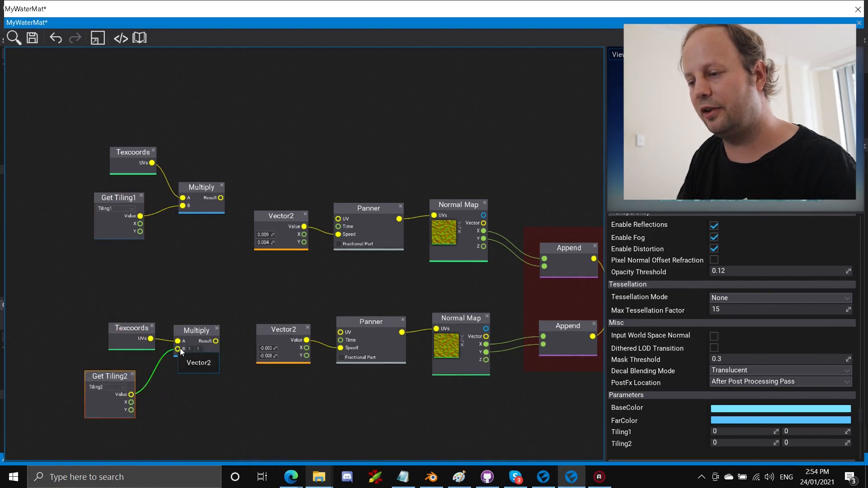
click(33, 37)
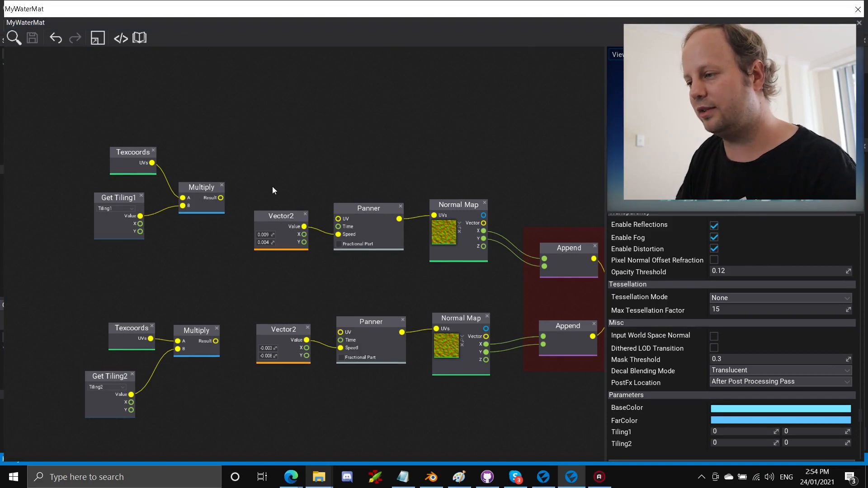
Connect each Multiply result to its Panner's UV input with the Vector2 nodes moved clear, then save and check the water plane.
drag(280, 215, 275, 241)
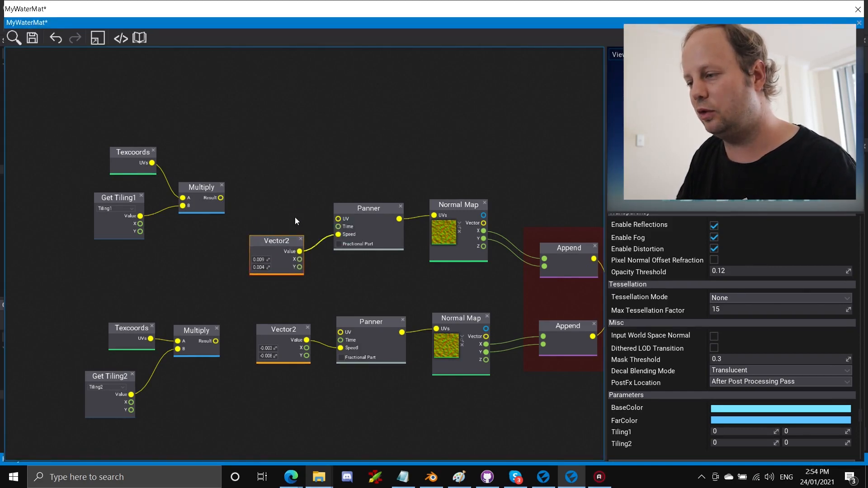
drag(340, 221, 340, 222)
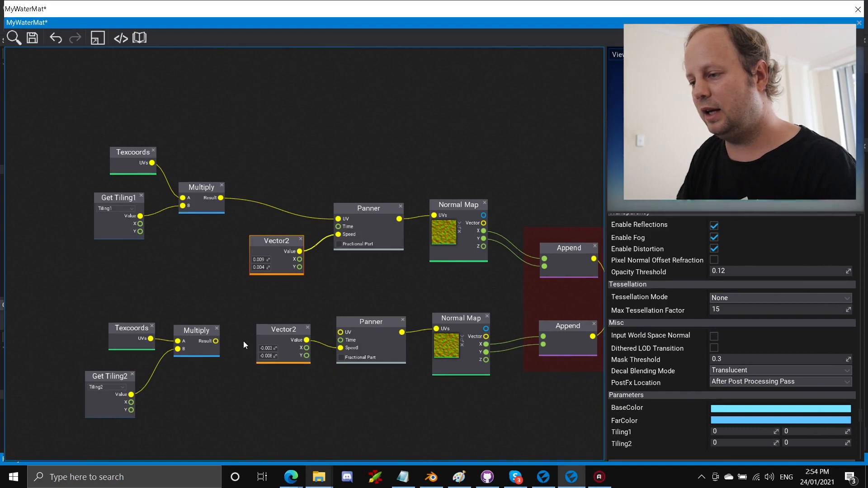
drag(219, 343, 340, 335)
drag(283, 329, 281, 356)
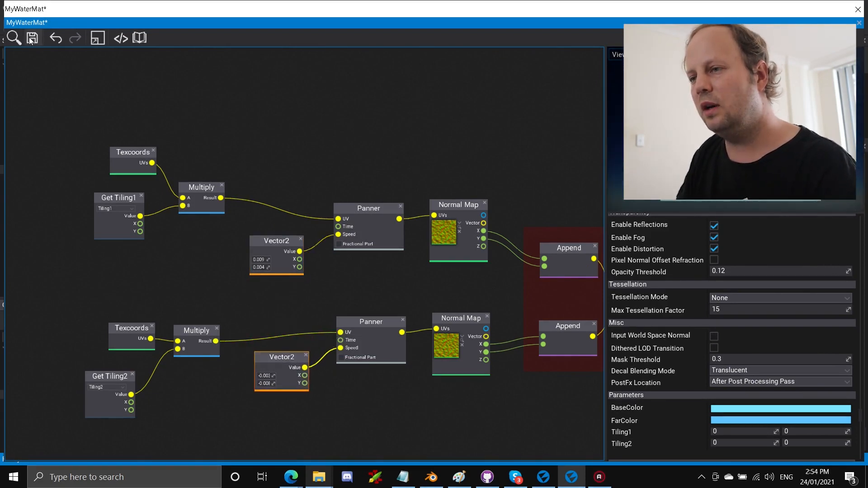
click(32, 40)
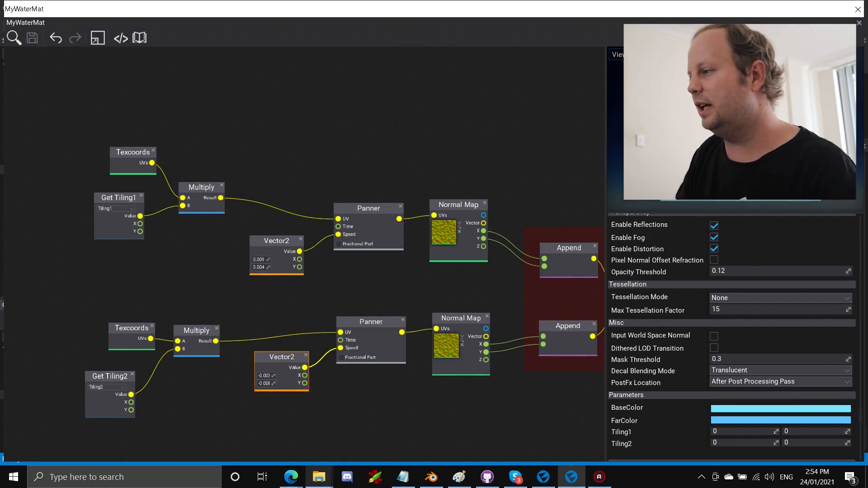
double_click(582, 22)
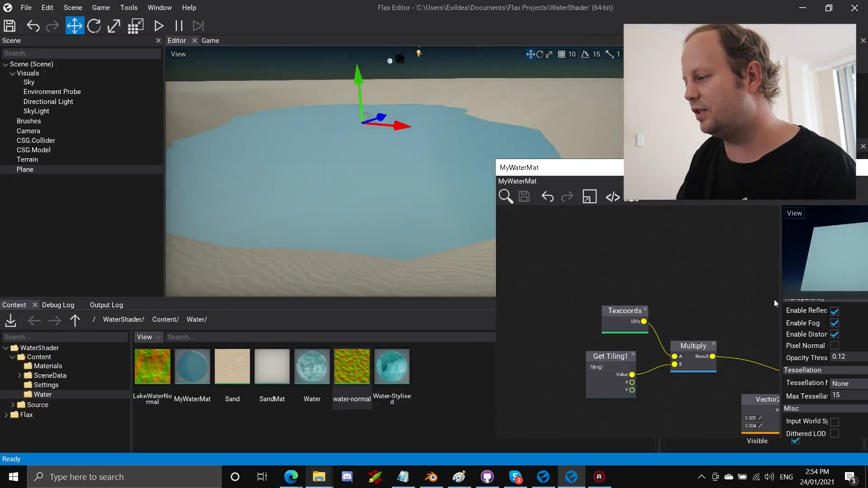
double_click(669, 168)
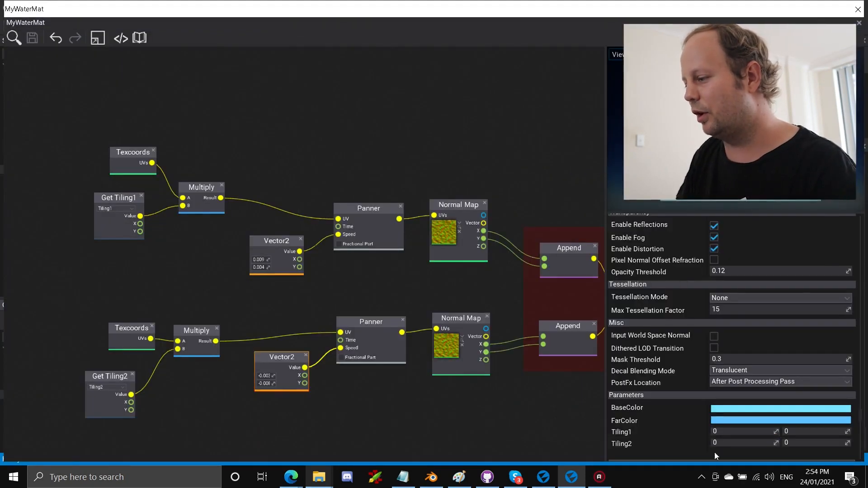
Set both Tiling1 and Tiling2 to 1, 1, then save the material and check the water plane in the scene.
click(728, 432)
text(1)
click(789, 432)
text(1)
click(757, 440)
text(1)
click(722, 431)
click(35, 41)
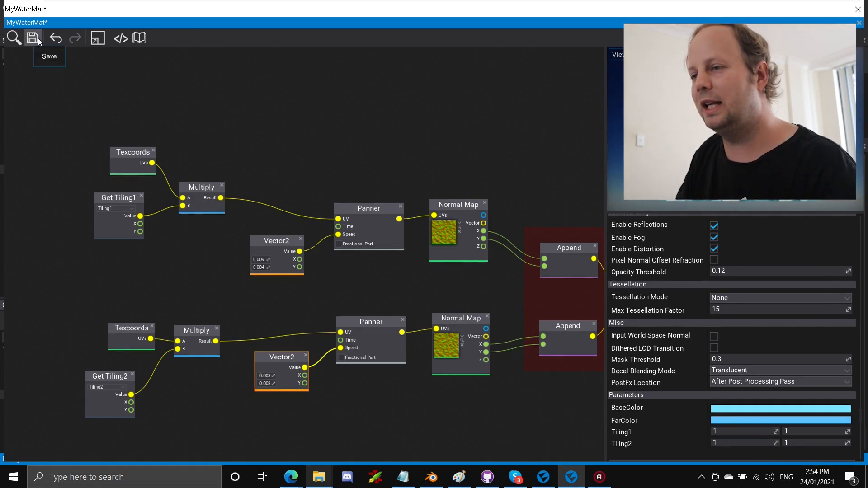
double_click(188, 25)
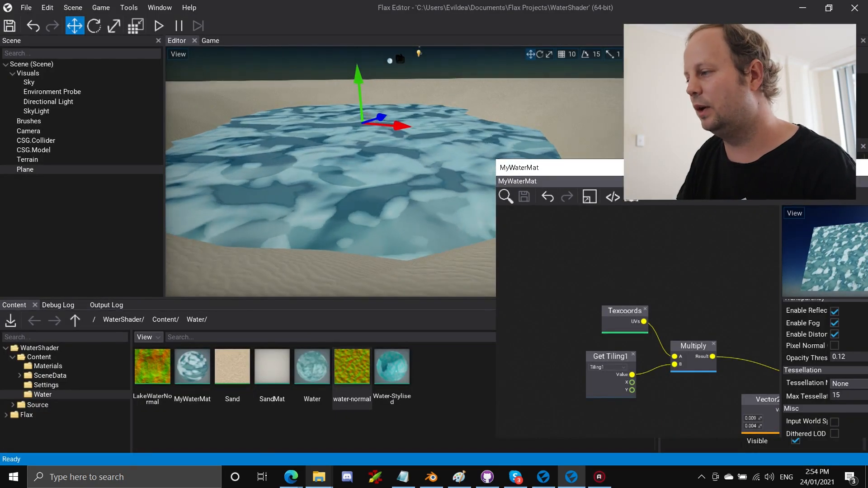
double_click(561, 181)
Set the Tiling1 parameter to 3.1 in X and 2.9 in Y.
click(733, 429)
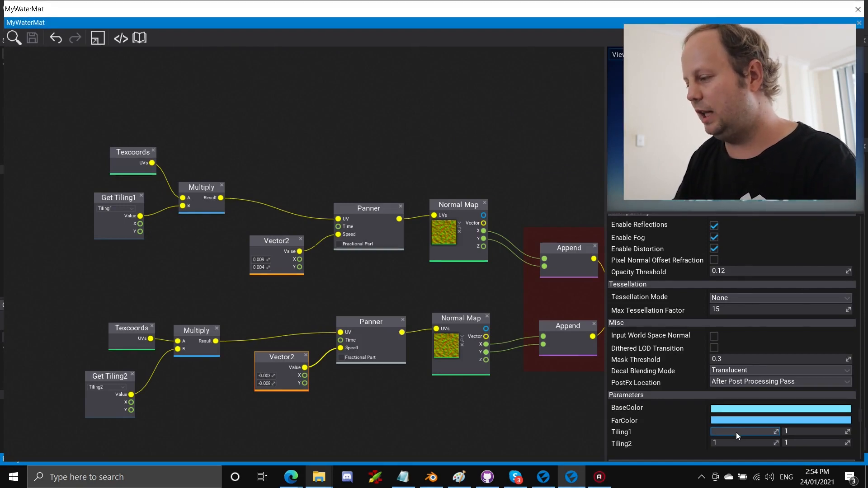
text(3)
key(Tab)
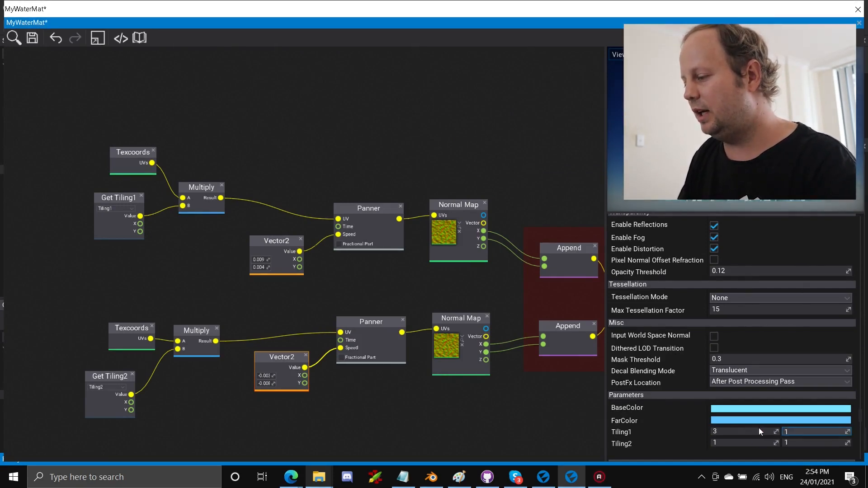
text(2.9)
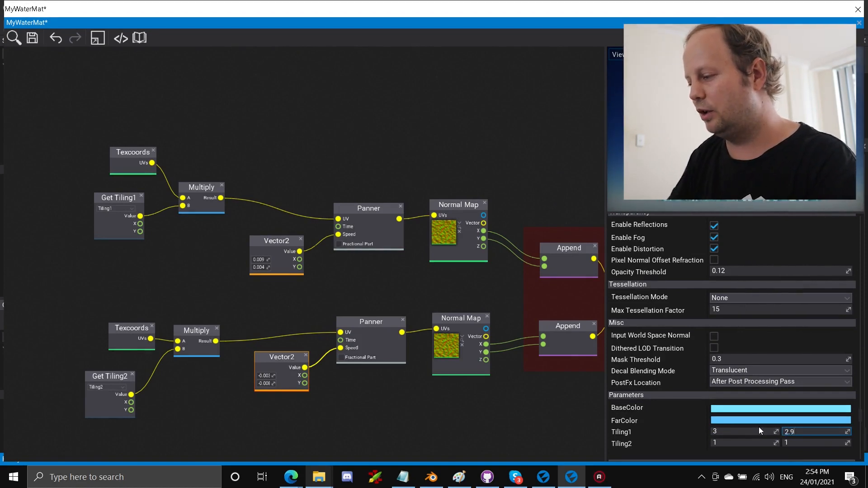
key(Return)
drag(733, 430, 701, 428)
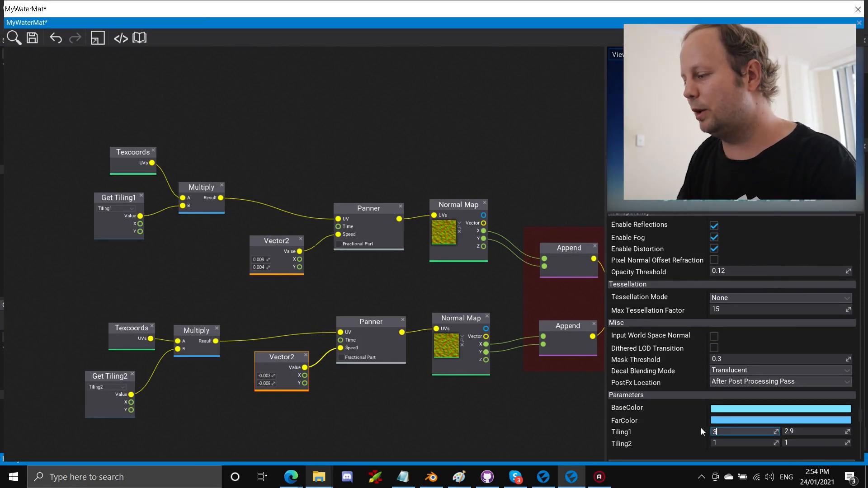
text(.1)
key(Return)
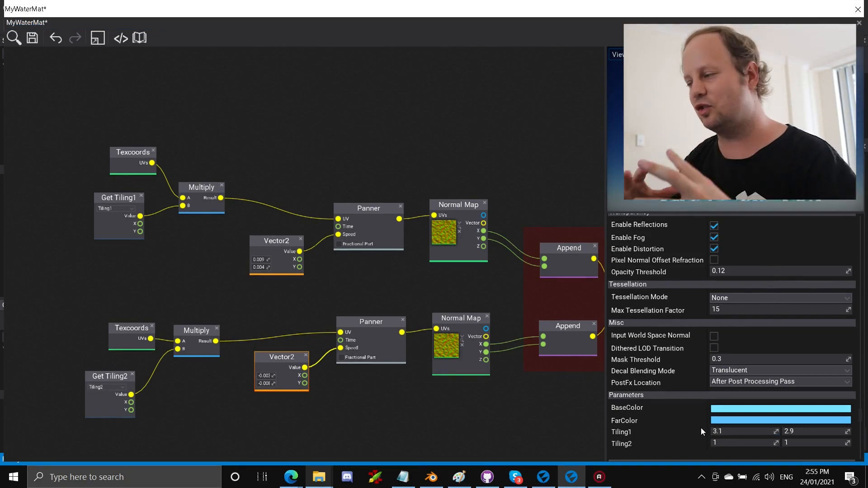
Set the Tiling2 parameter to 0.5 in X and 0.6 in Y, then save the material and check the water plane in the scene.
click(722, 442)
drag(723, 442, 708, 441)
text(.5)
drag(804, 442, 771, 441)
text(.6)
key(Return)
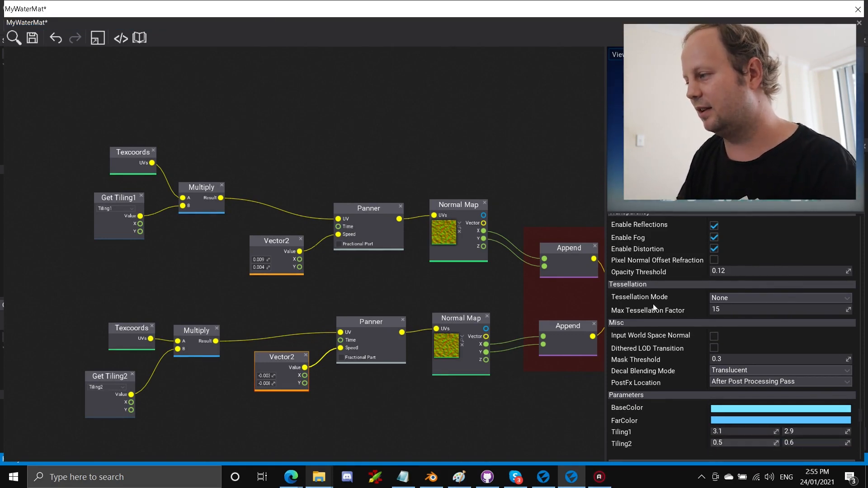
click(36, 40)
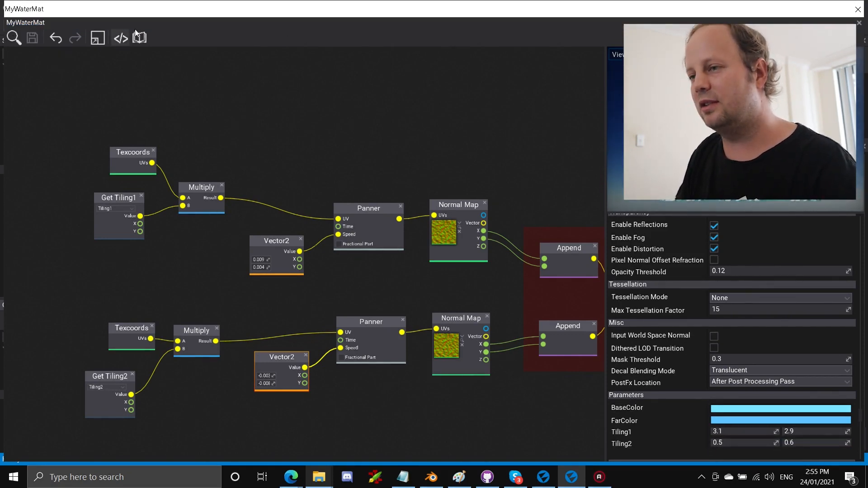
double_click(283, 27)
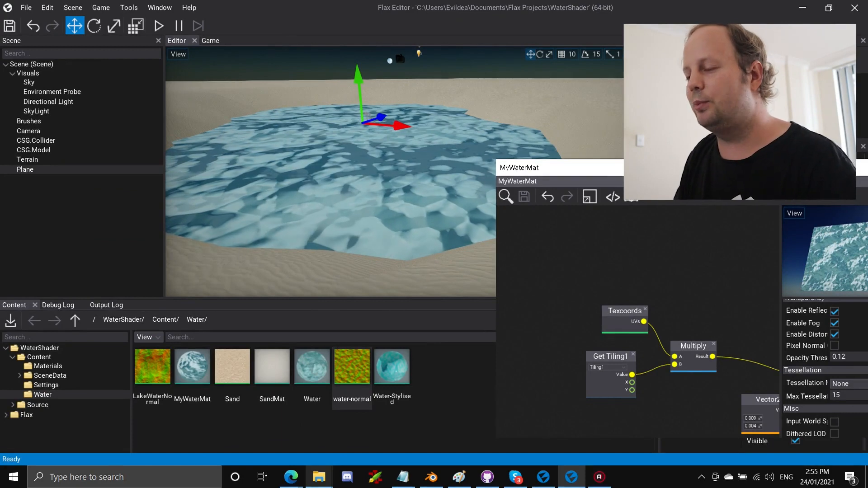
Set the Tiling1 parameter to 5 in both X and Y.
double_click(701, 168)
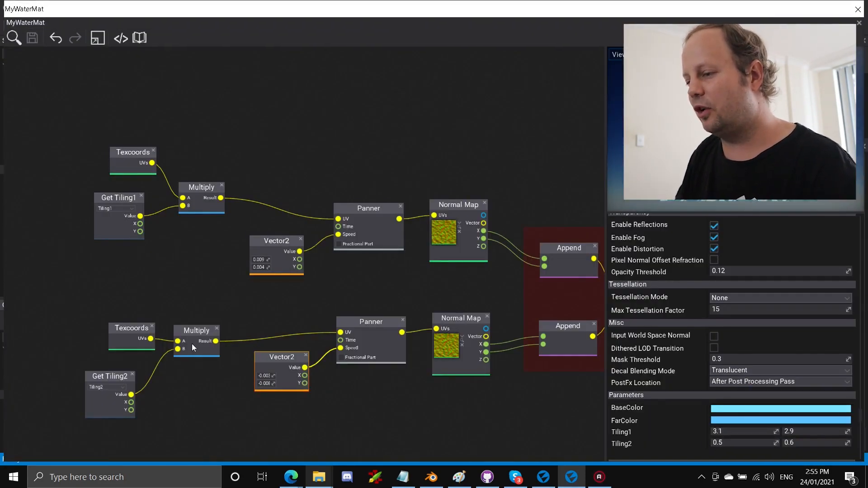
right_drag(176, 273, 165, 196)
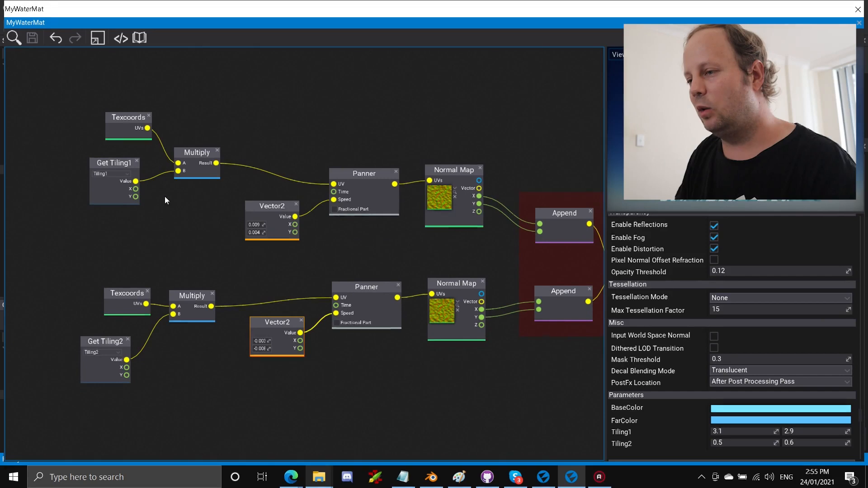
double_click(752, 431)
text(3)
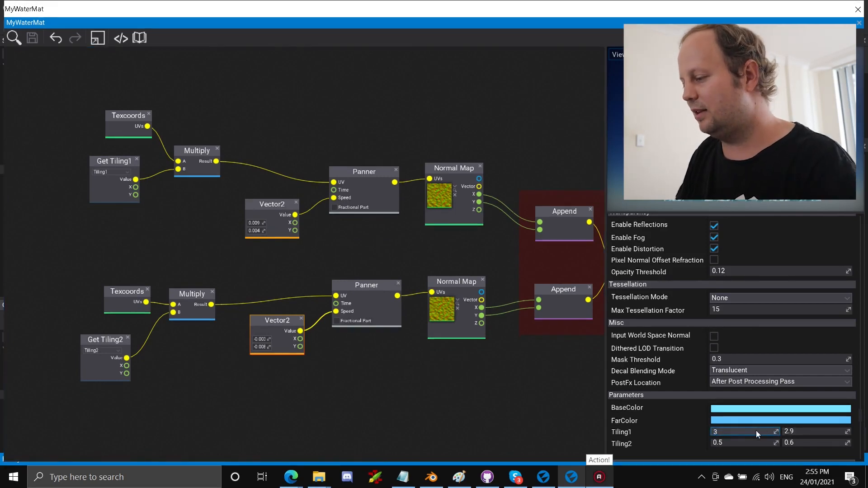
key(BackSpace)
text(5)
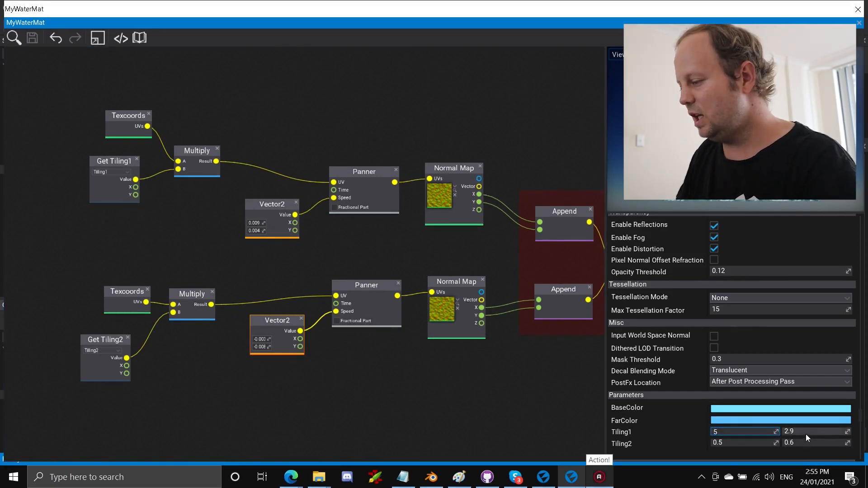
text(5)
Set the Tiling2 parameter to 6 in both X and Y, then save the material and check the water plane.
double_click(800, 443)
text(6)
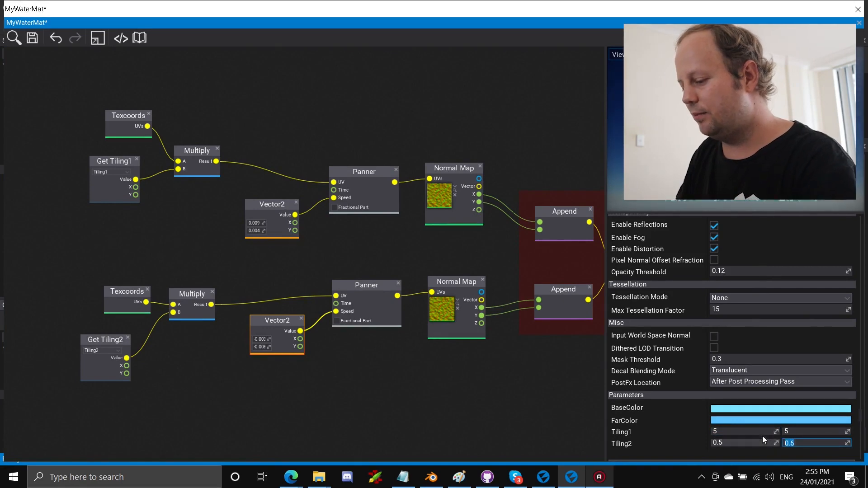
drag(736, 444, 707, 442)
text(6)
click(727, 431)
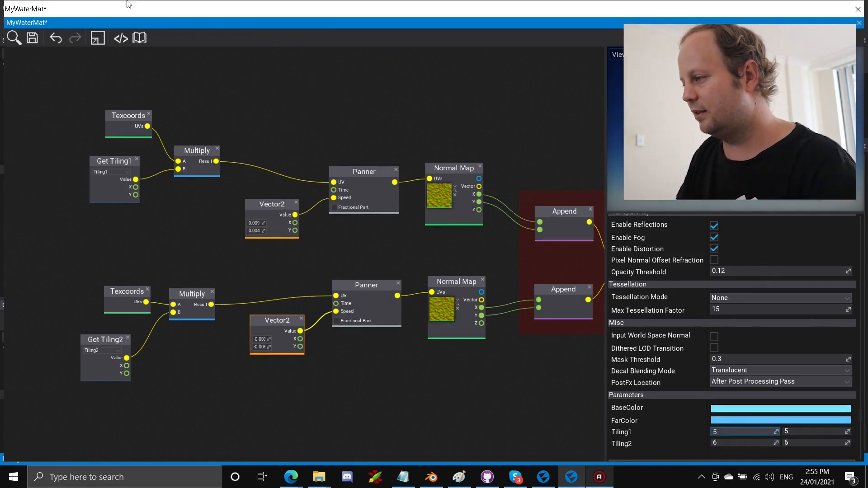
click(32, 39)
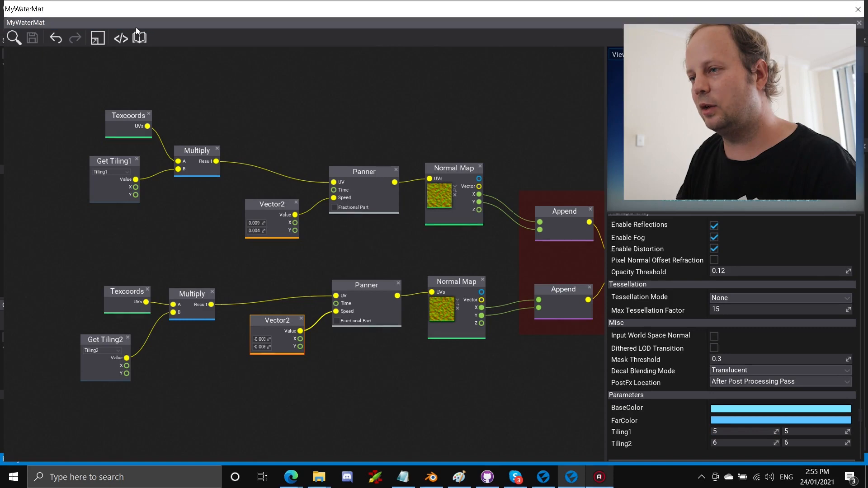
double_click(136, 26)
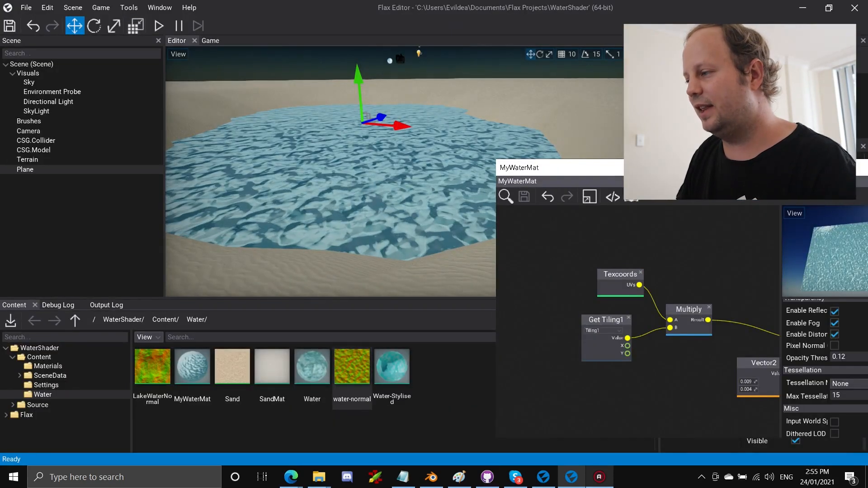
Set Tiling1 to 3, 3 and Tiling2 to 4, 4, then save the material and check the water plane in the scene.
double_click(646, 182)
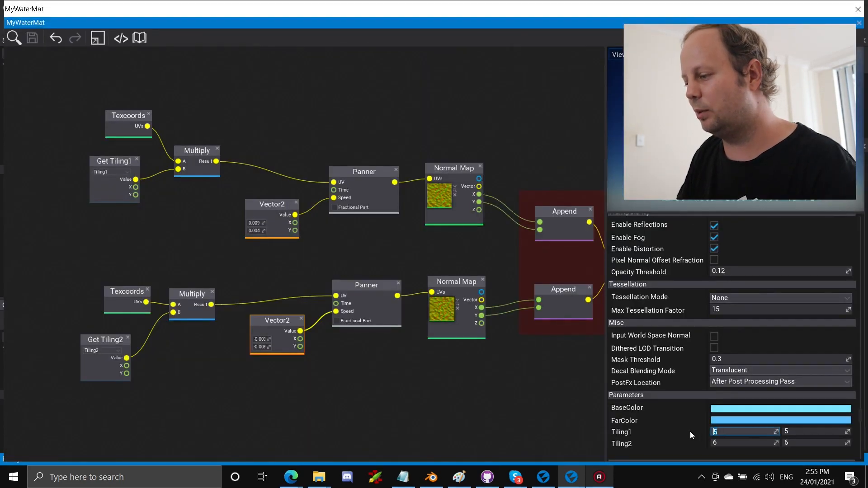
click(719, 432)
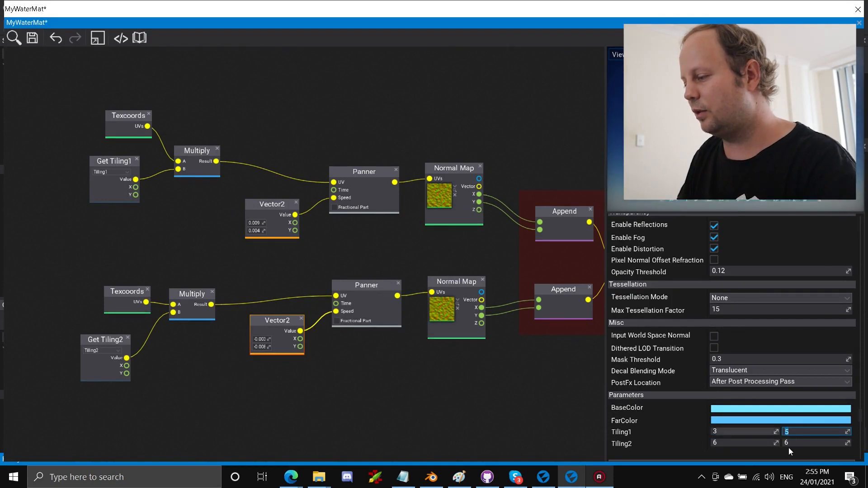
drag(798, 444, 770, 442)
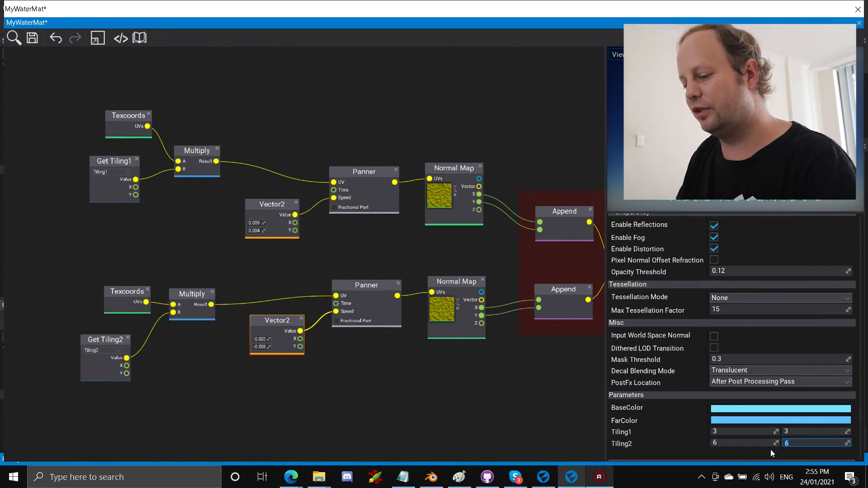
text(4)
click(748, 444)
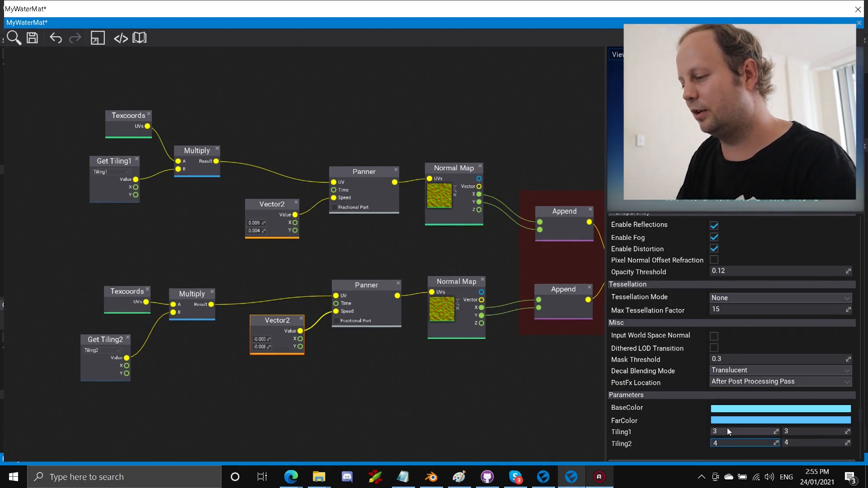
click(33, 40)
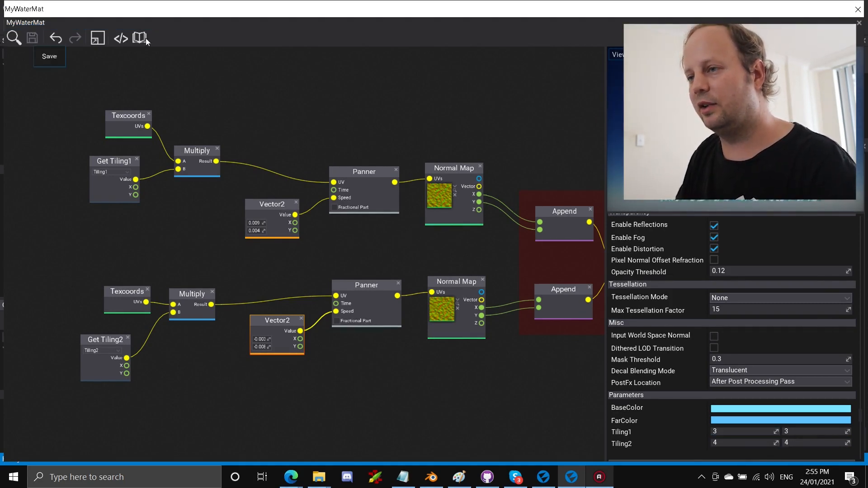
double_click(192, 20)
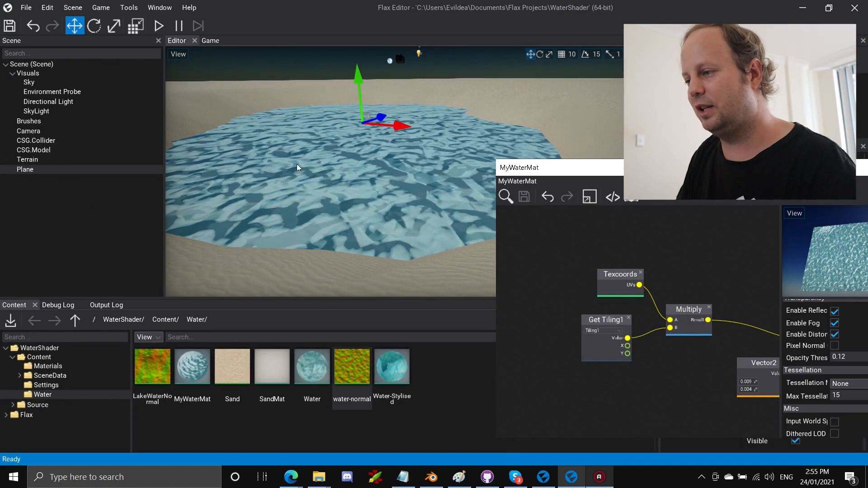
Inspect the water plane in the scene up close, including the edge where it meets the sand.
double_click(606, 181)
right_drag(259, 258, 239, 201)
right_drag(136, 156, 132, 203)
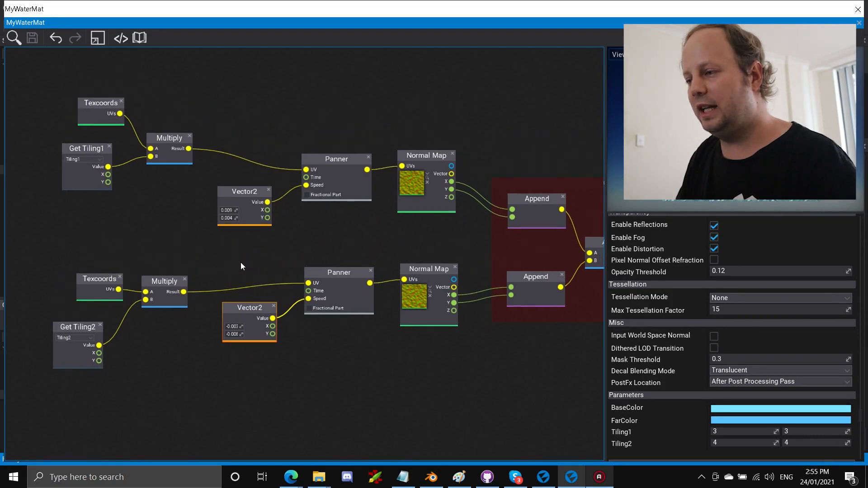
double_click(462, 25)
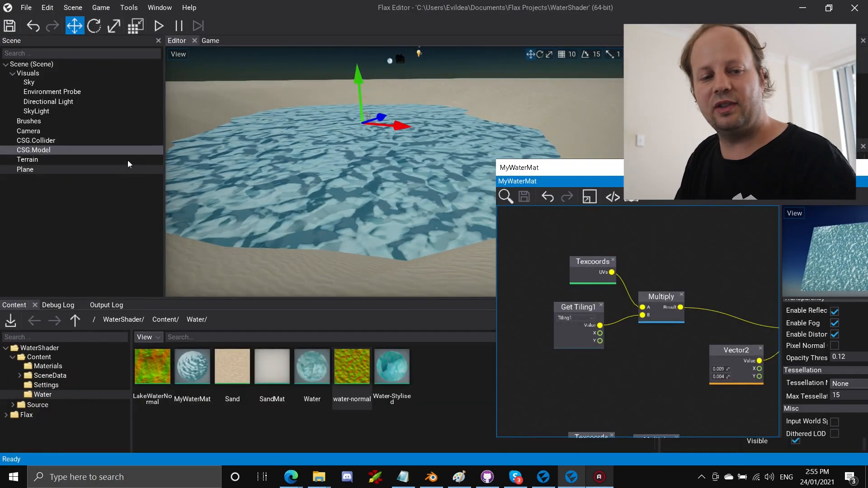
right_drag(332, 176, 251, 203)
key(w)
key(s)
key(w)
key(s)
key(s)
key(w)
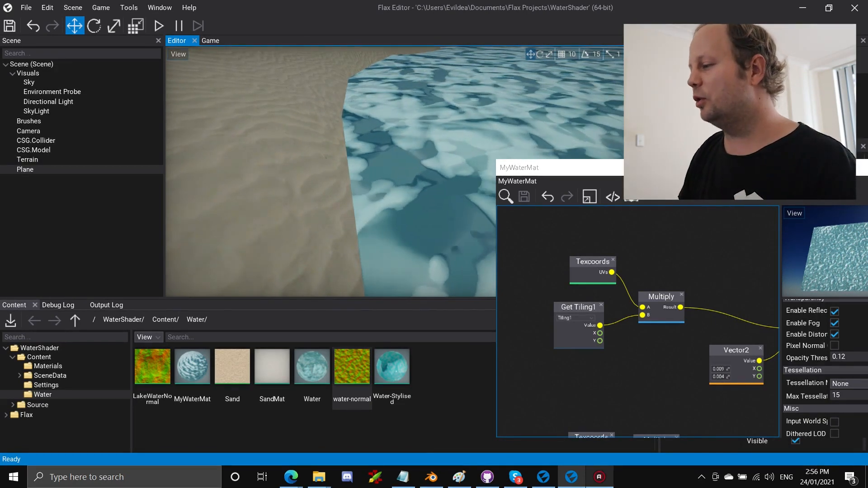
Add a Depth Fade node with a Fade Distance of 100 and place it above the Combine Normal Maps group.
double_click(724, 168)
right_drag(272, 267, 26, 315)
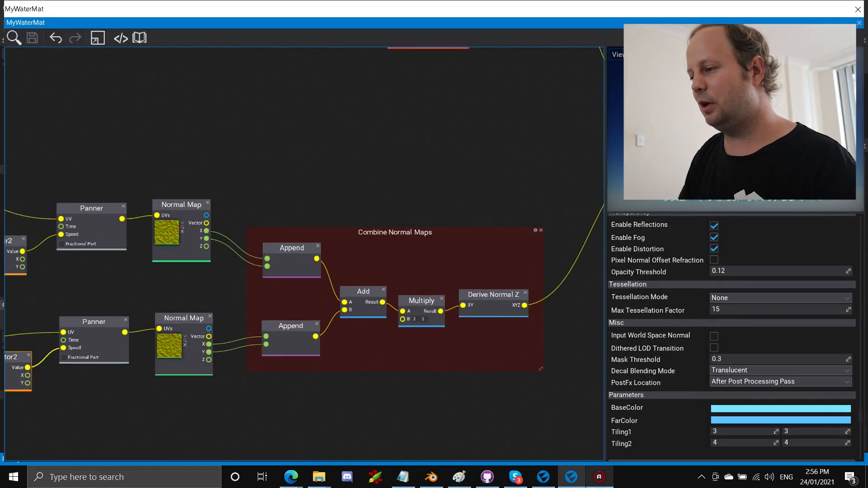
scroll(459, 208, down, 5)
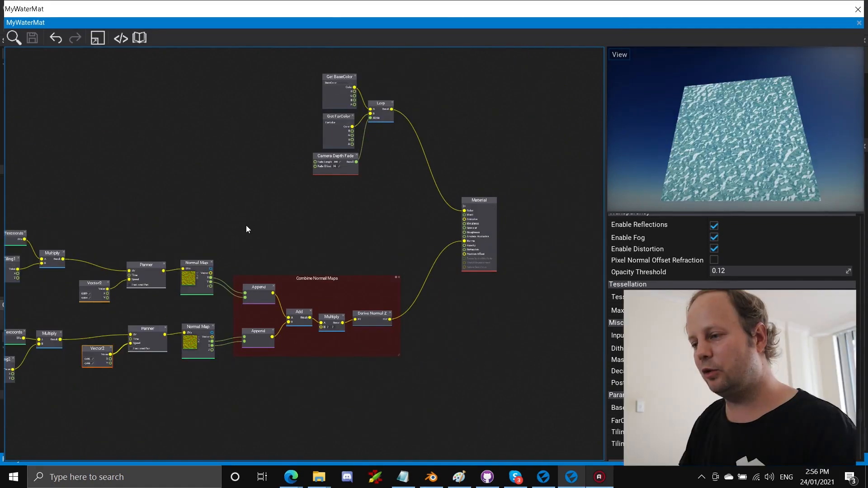
right_click(246, 225)
text(depth)
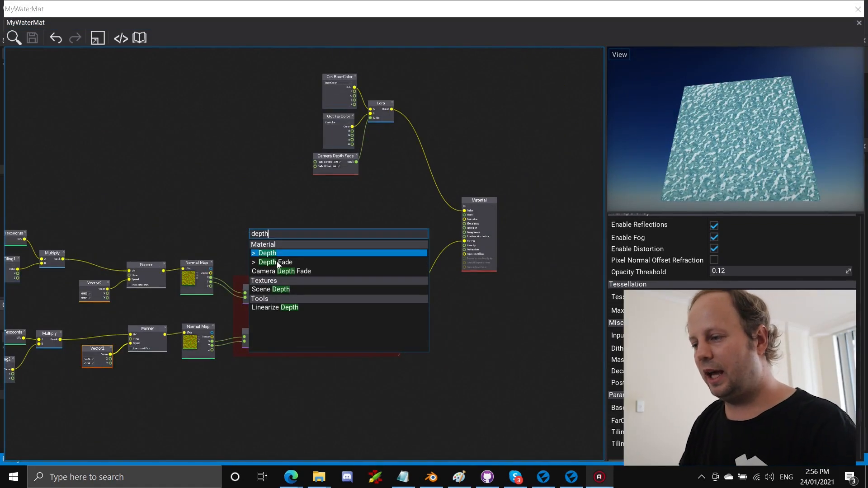
click(280, 252)
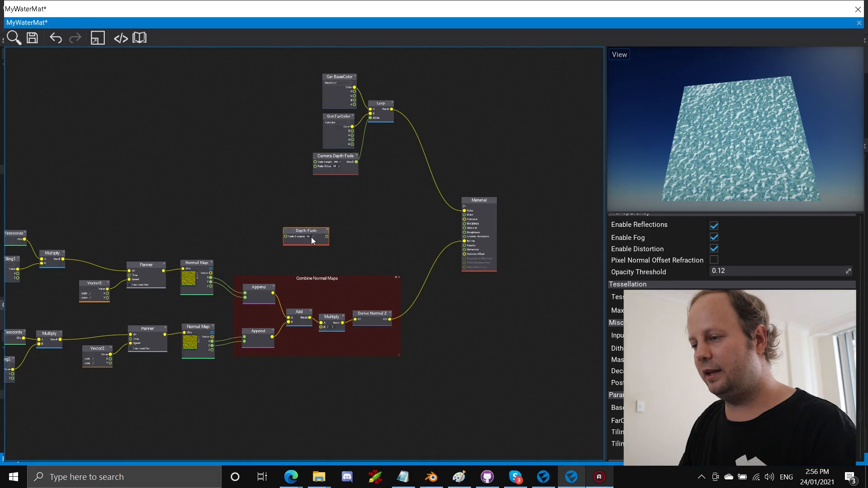
scroll(311, 237, up, 5)
click(263, 212)
text(0)
click(342, 221)
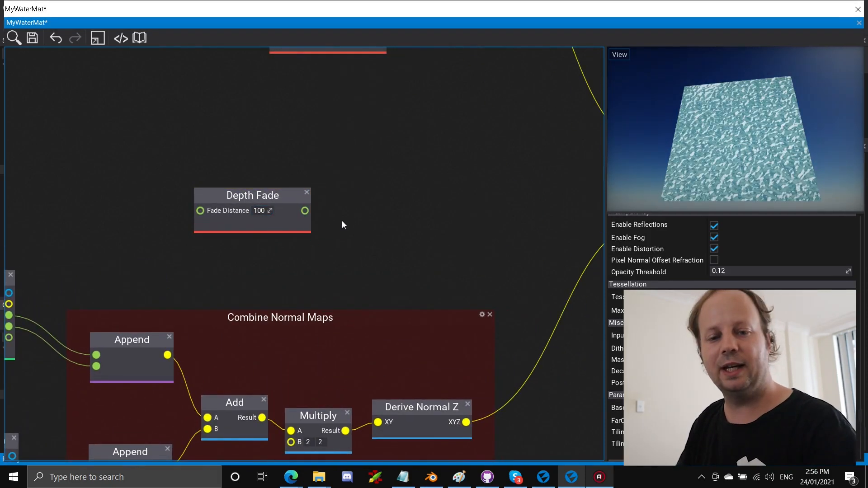
right_drag(420, 292, 397, 274)
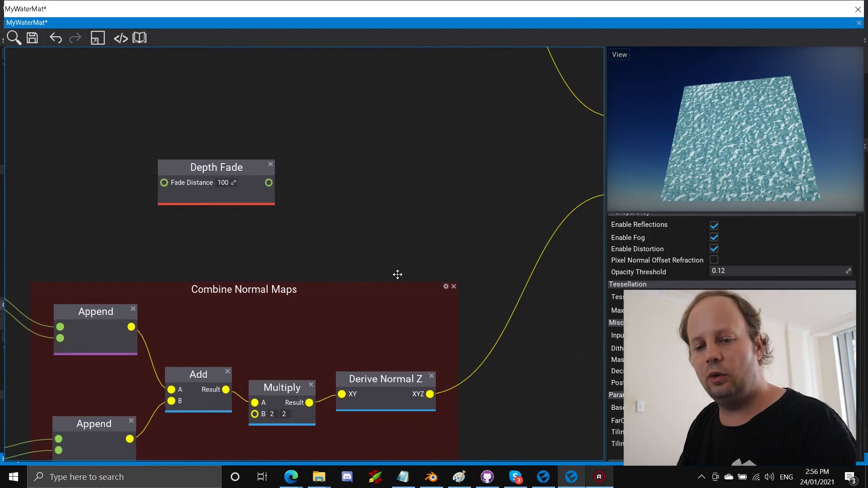
drag(249, 170, 369, 136)
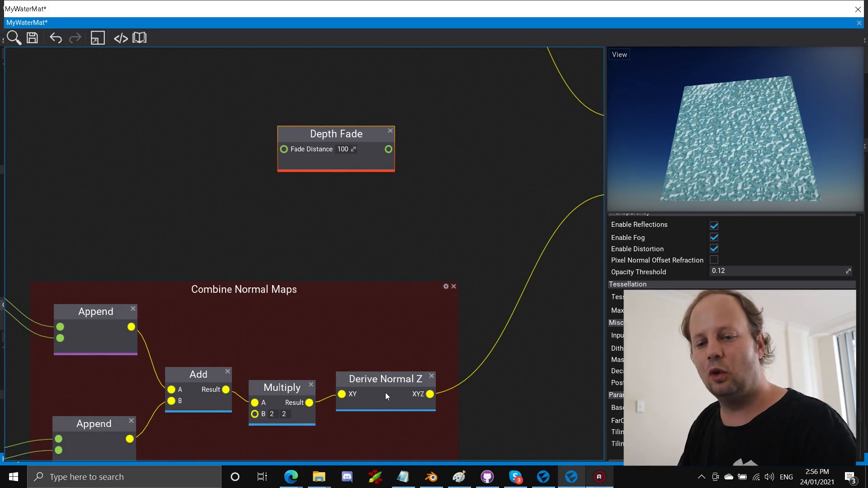
Add a Vector3 constant below the Depth Fade node and set its values to 0.5, 0.5 and 1.
right_click(320, 192)
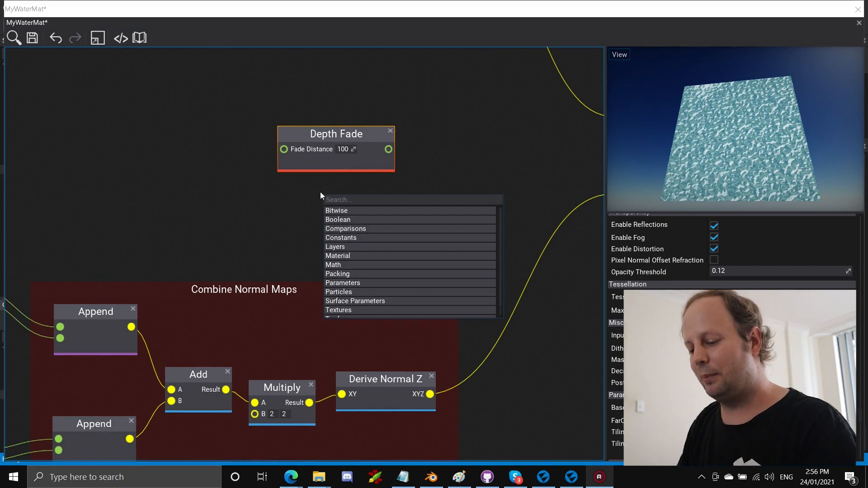
text(vec)
click(347, 227)
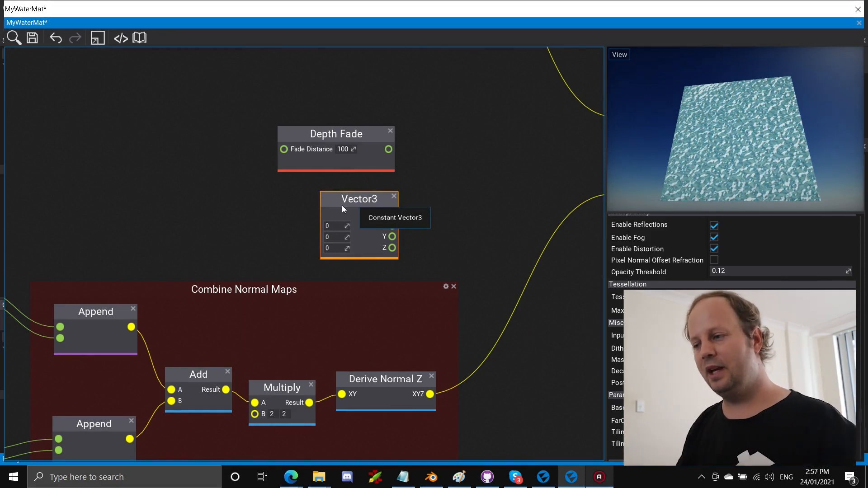
click(336, 225)
text(.5)
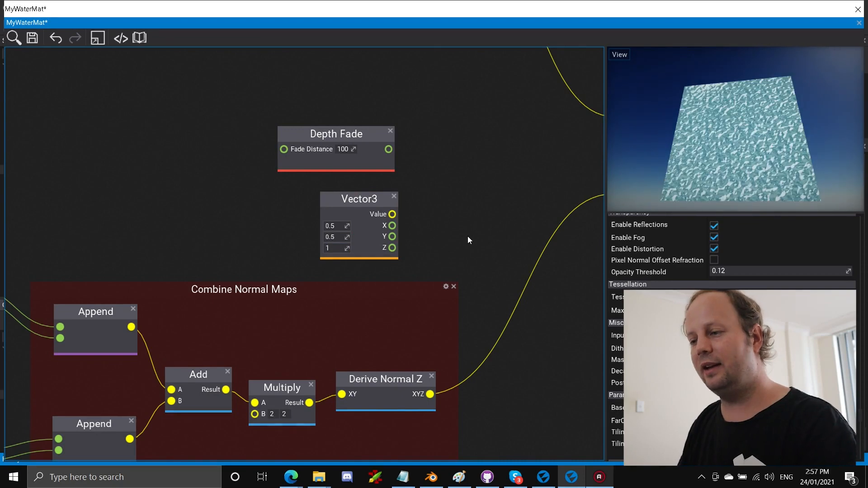
Add a Lerp node between the Vector3 and Material nodes and connect the Depth Fade output to its Alpha input.
right_drag(467, 236, 389, 217)
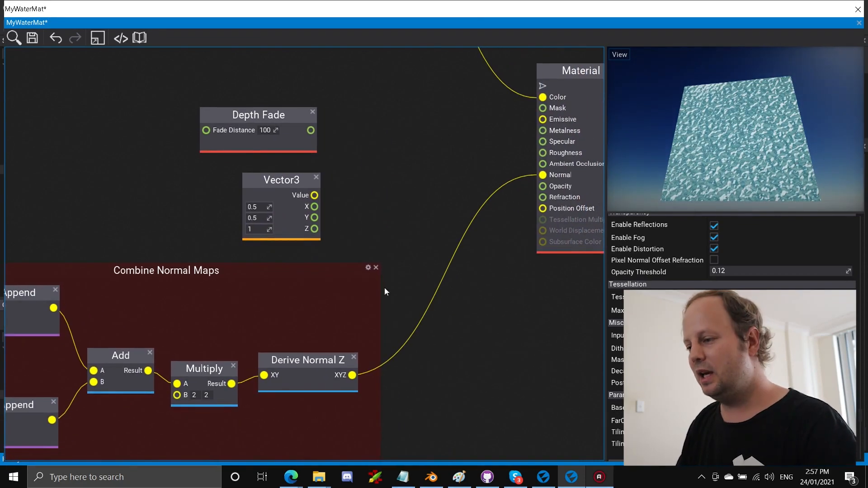
right_drag(83, 295, 180, 245)
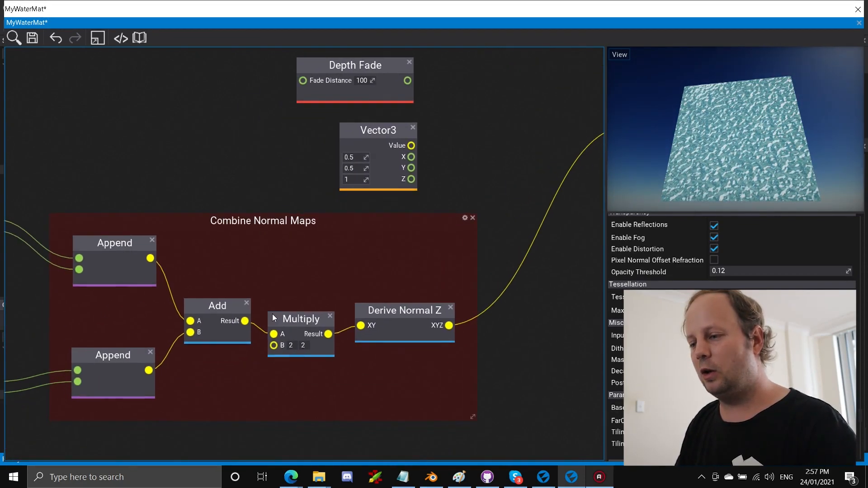
right_drag(379, 252, 235, 349)
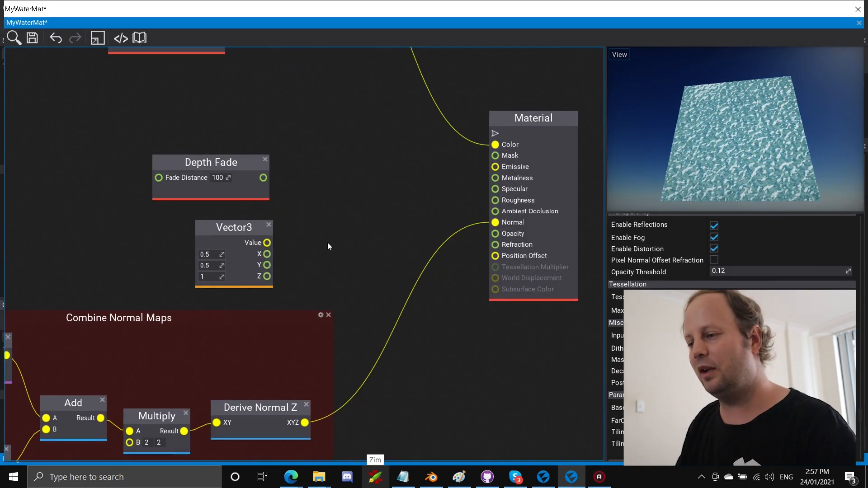
right_click(347, 232)
text(lerp)
key(Return)
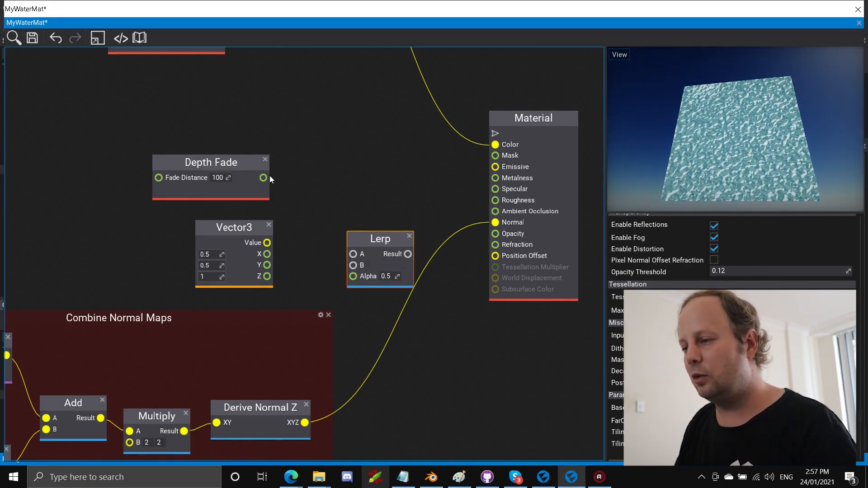
drag(264, 178, 354, 275)
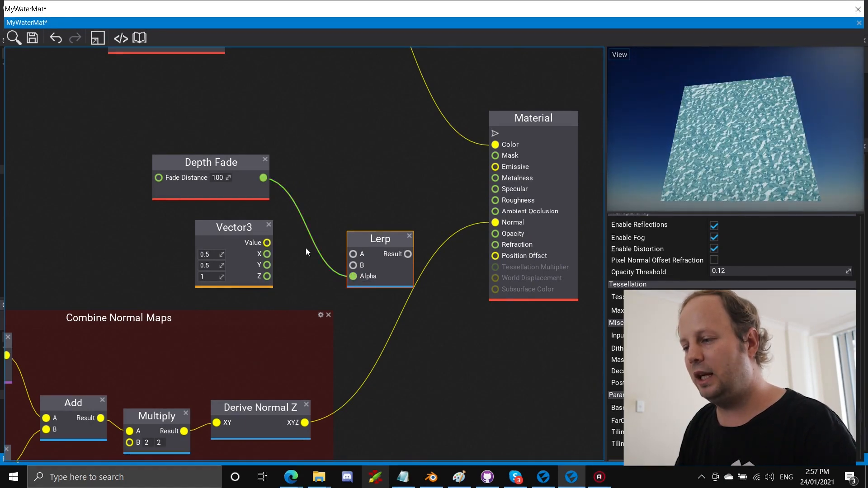
Connect the Vector3 value and Derive Normal Z output to the Lerp's A and B, its Result to the Material's Normal, and save.
drag(346, 258, 352, 257)
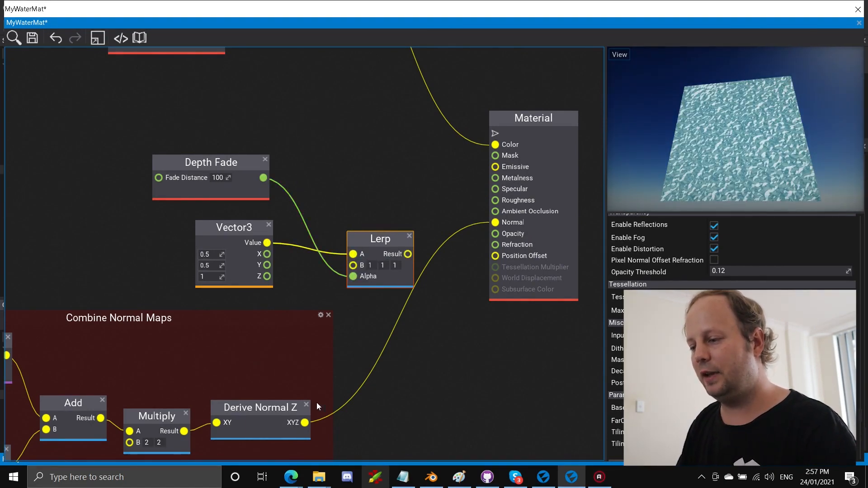
drag(306, 422, 353, 265)
drag(466, 231, 495, 222)
click(33, 39)
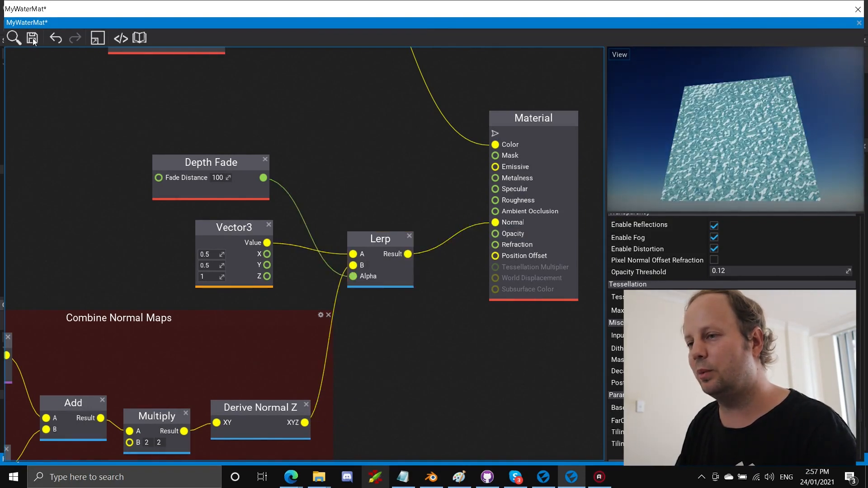
click(33, 39)
Try a Fade Distance of 200 on the Depth Fade node with the shoreline in view, and save the material.
double_click(115, 21)
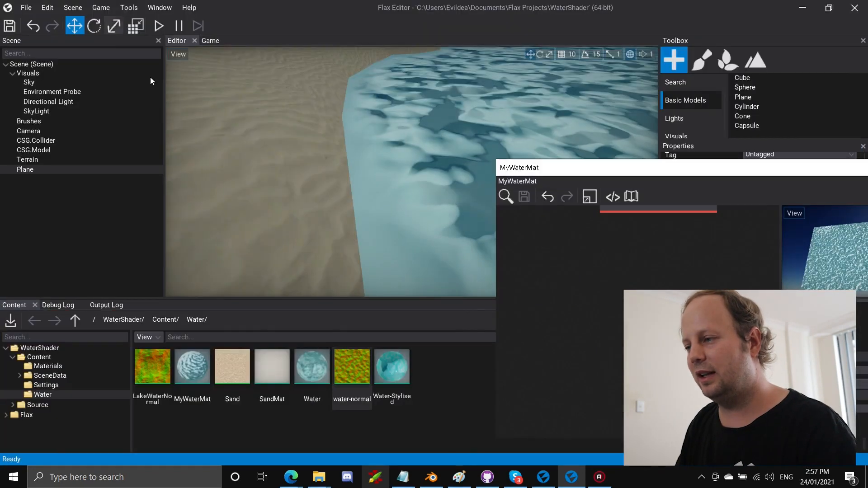
right_drag(330, 123, 367, 140)
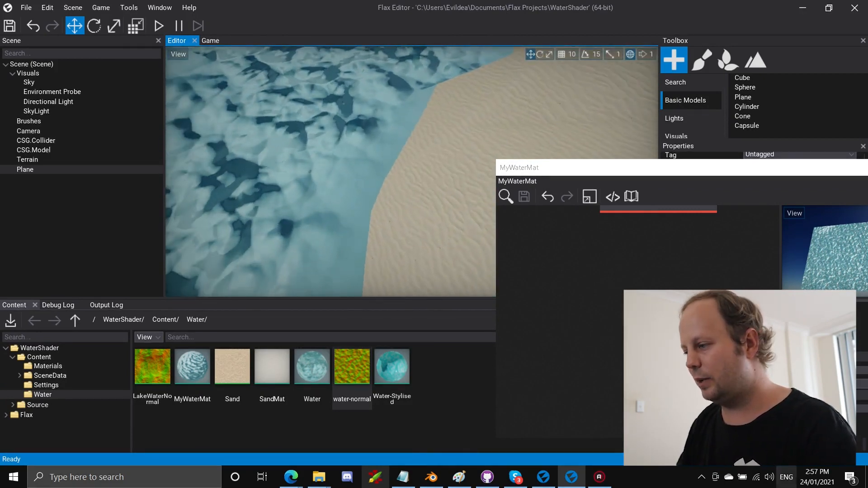
click(592, 262)
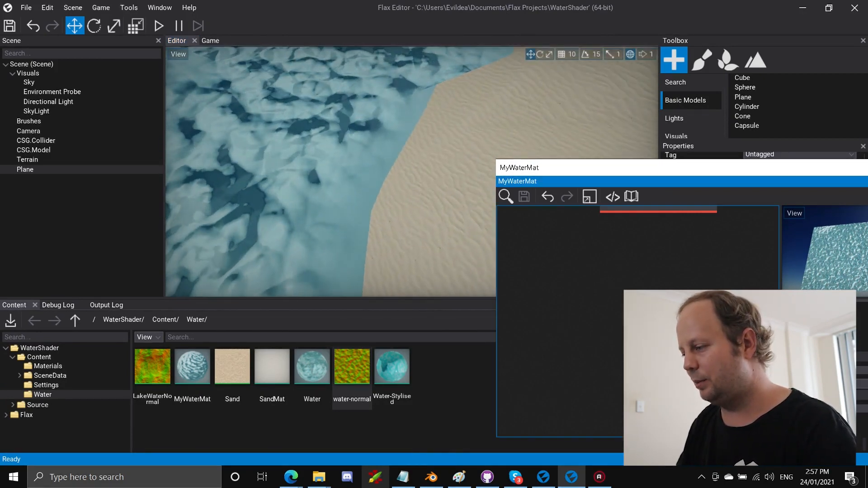
click(585, 348)
click(531, 197)
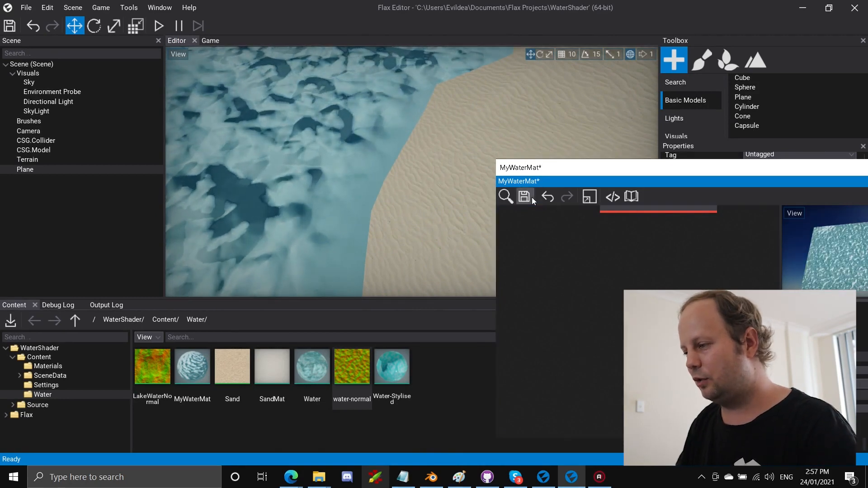
Examine the water surface and its edge against the sand from different viewpoints in the scene.
right_drag(305, 178, 327, 193)
key(w)
key(w)
key(s)
key(w)
key(w)
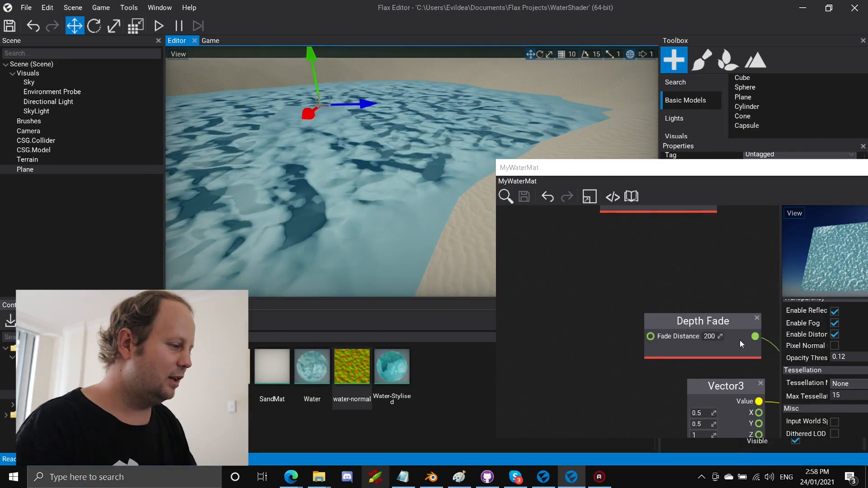
Set the Depth Fade node's Fade Distance to 150, save the material and enlarge the material editor again.
drag(713, 336, 681, 331)
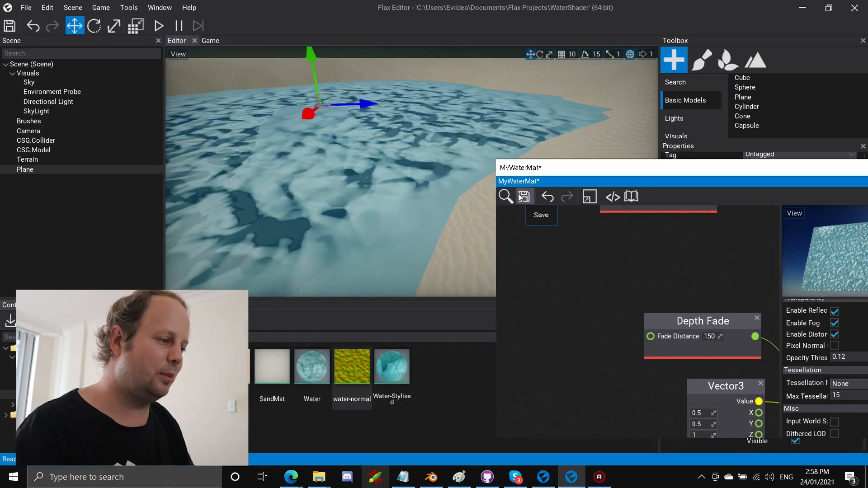
click(523, 197)
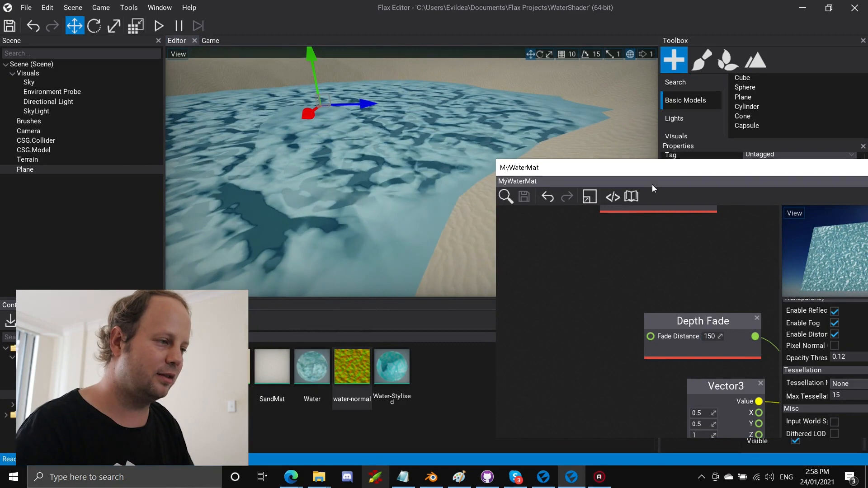
double_click(652, 185)
Move the whole normal-map network, including the Depth Fade, Vector3 and Lerp nodes, further down the graph away from the color nodes.
right_drag(515, 372, 633, 323)
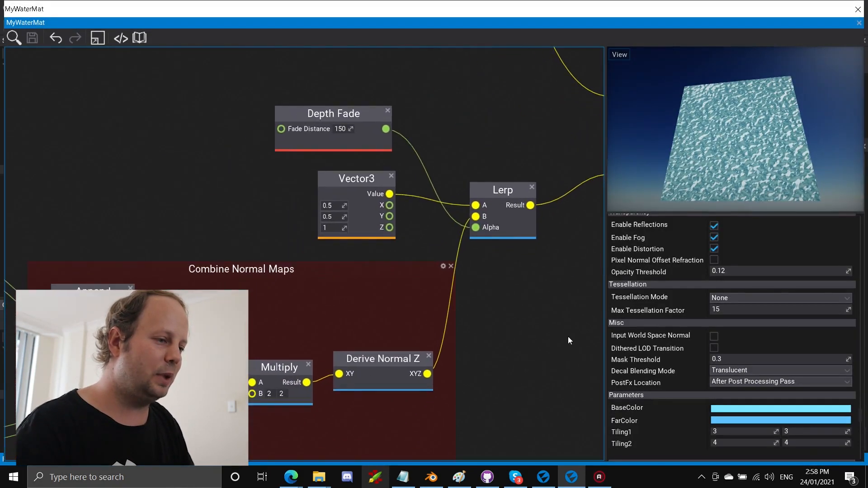
scroll(531, 354, down, 3)
drag(322, 157, 326, 162)
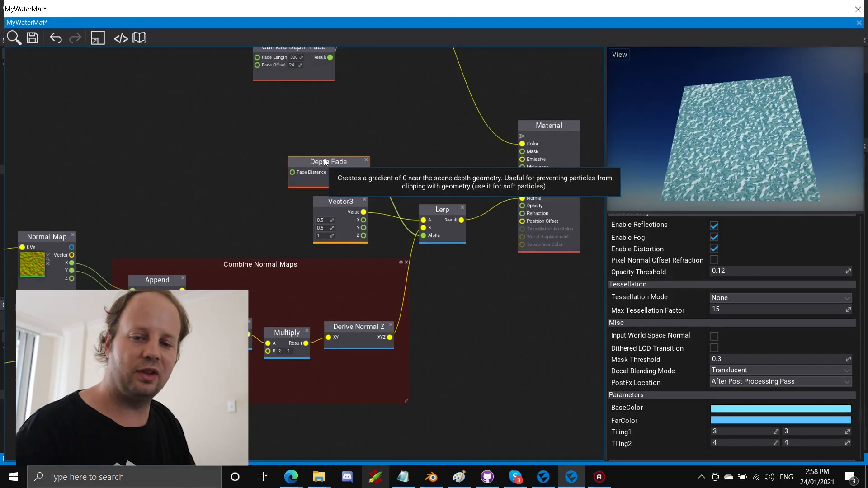
right_drag(405, 195, 394, 323)
scroll(765, 337, down, 1)
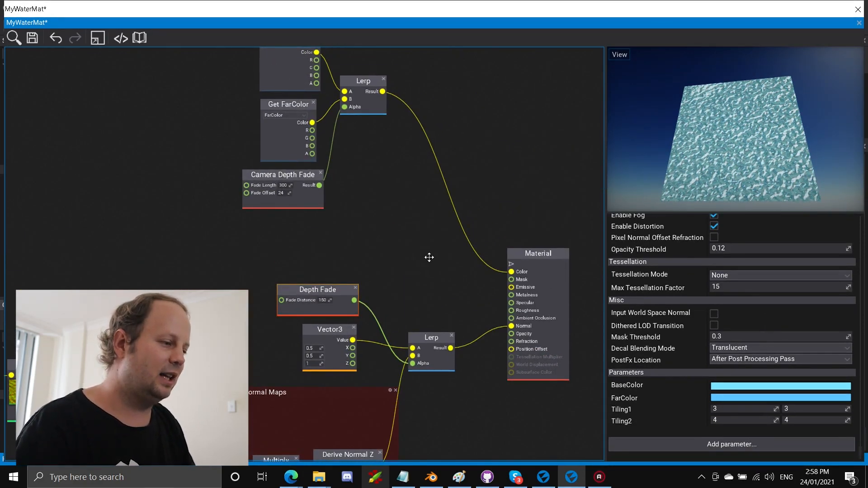
right_drag(429, 258, 411, 195)
scroll(418, 229, up, 2)
right_drag(418, 230, 368, 225)
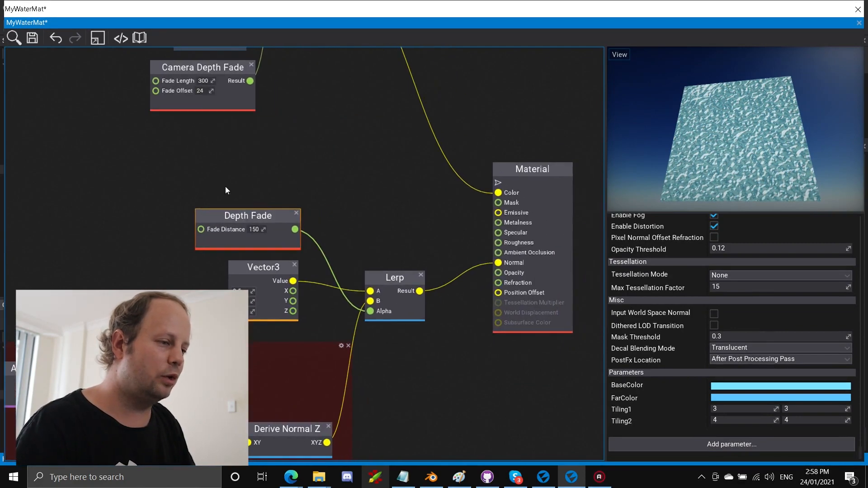
scroll(225, 187, down, 5)
scroll(88, 221, up, 1)
drag(58, 238, 392, 387)
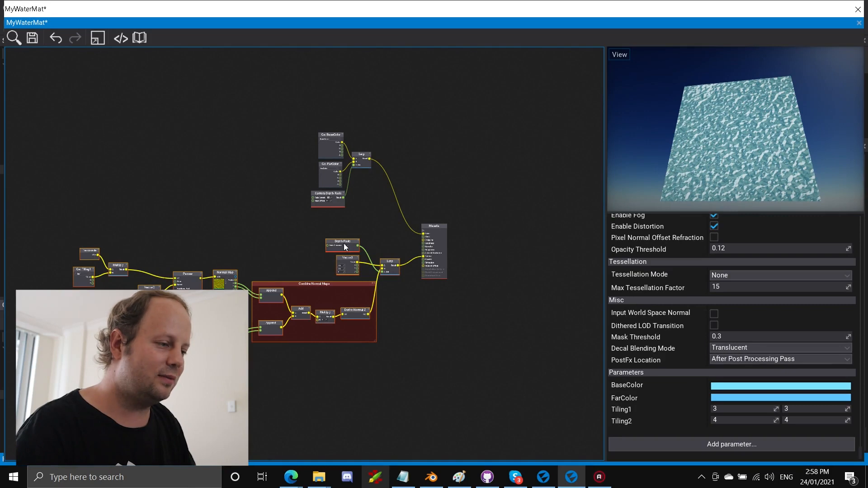
drag(345, 247, 340, 290)
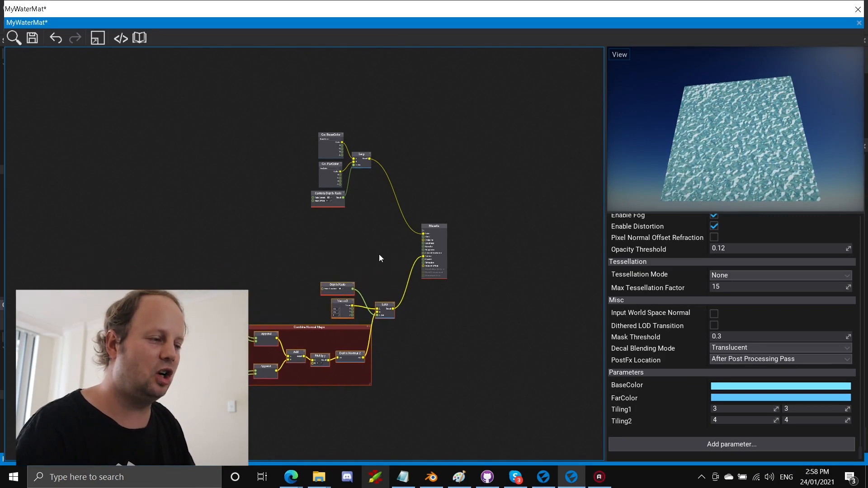
Add a Float parameter to the material and set its value to 0.2.
scroll(387, 252, up, 5)
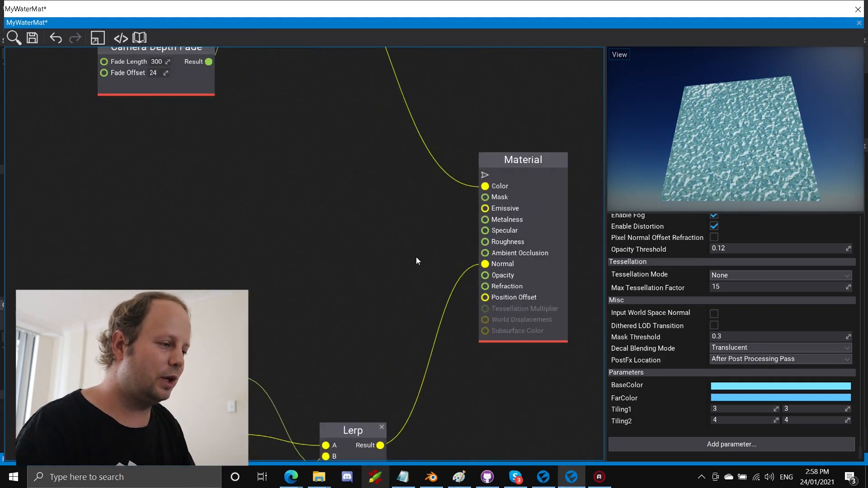
click(735, 447)
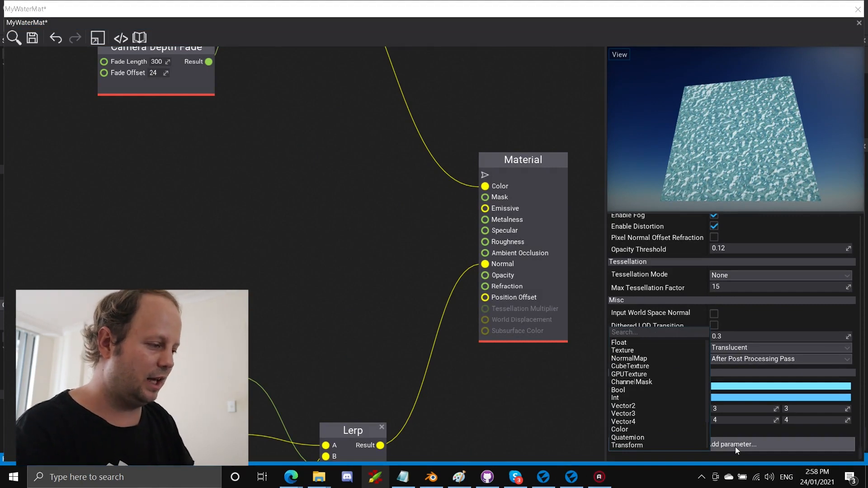
click(626, 341)
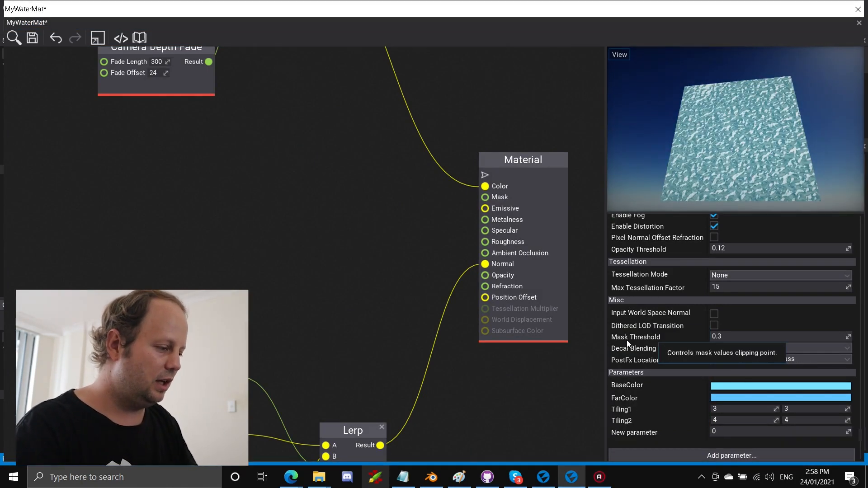
double_click(640, 432)
text(Metallic)
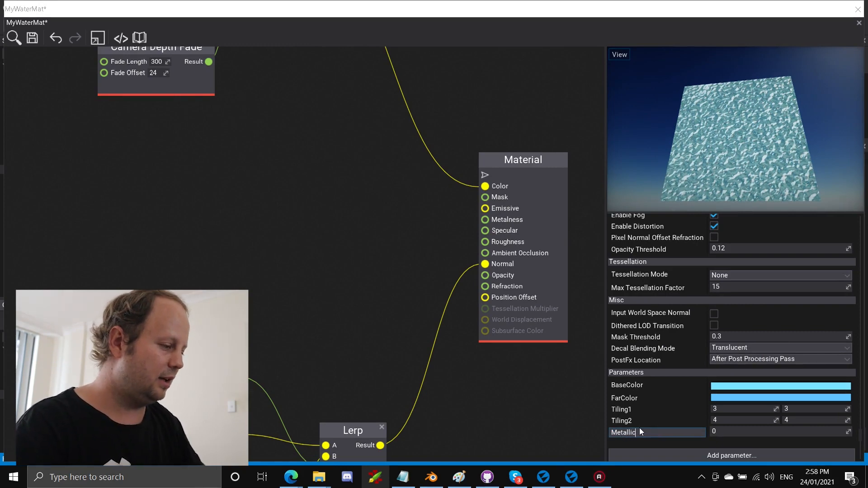
click(725, 431)
text(.2)
key(Return)
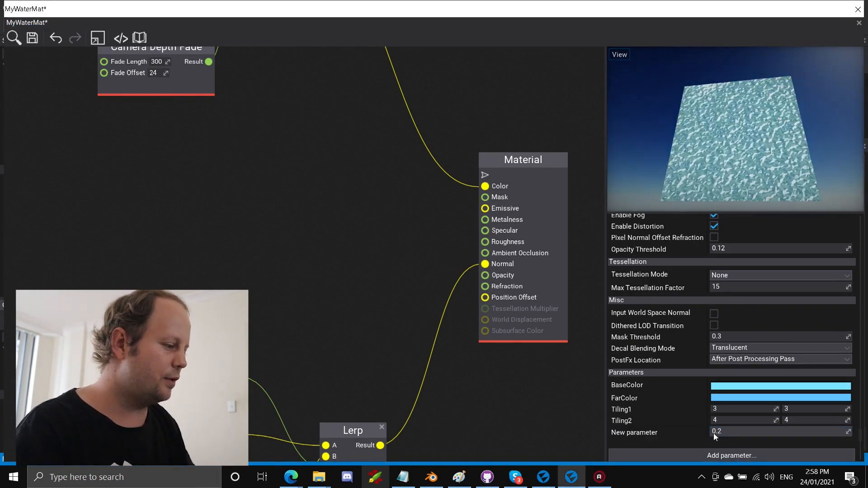
Rename the new Float parameter as Metallic.
double_click(646, 432)
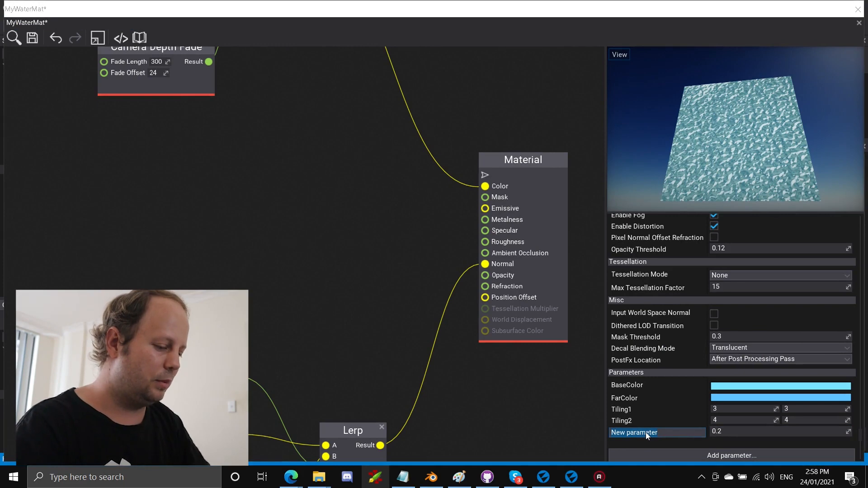
text(MEtalli)
key(BackSpace)
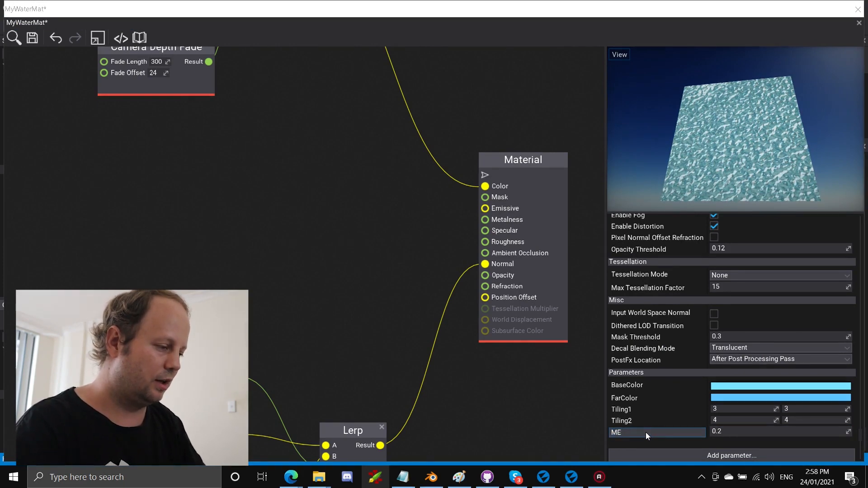
text(allic)
key(Return)
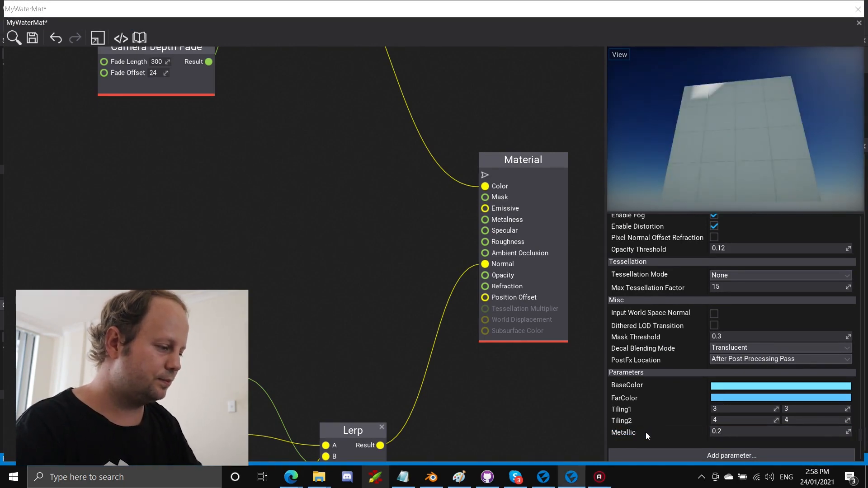
Place a Get Metallic node beside the Material node, connect its value to Metalness, and save the material.
drag(306, 196, 306, 197)
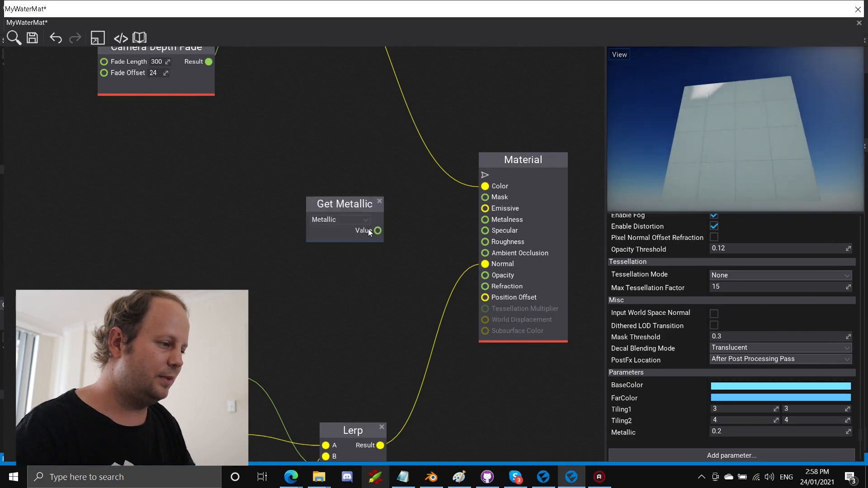
drag(377, 230, 484, 219)
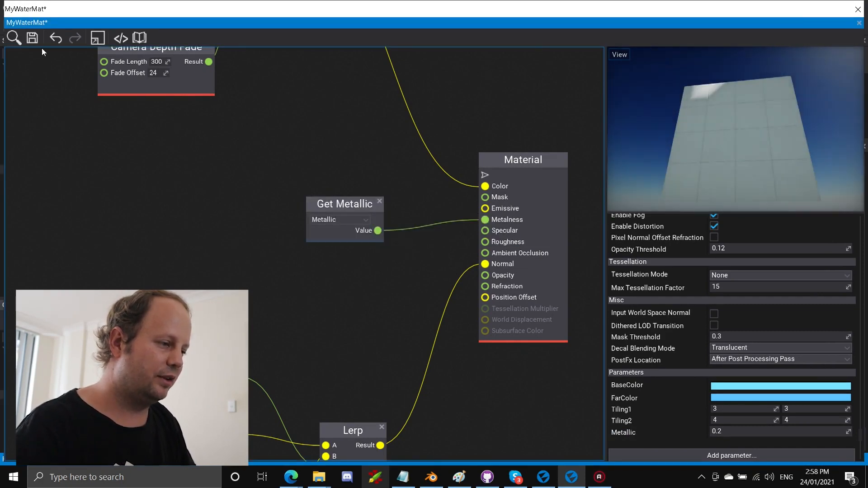
click(32, 37)
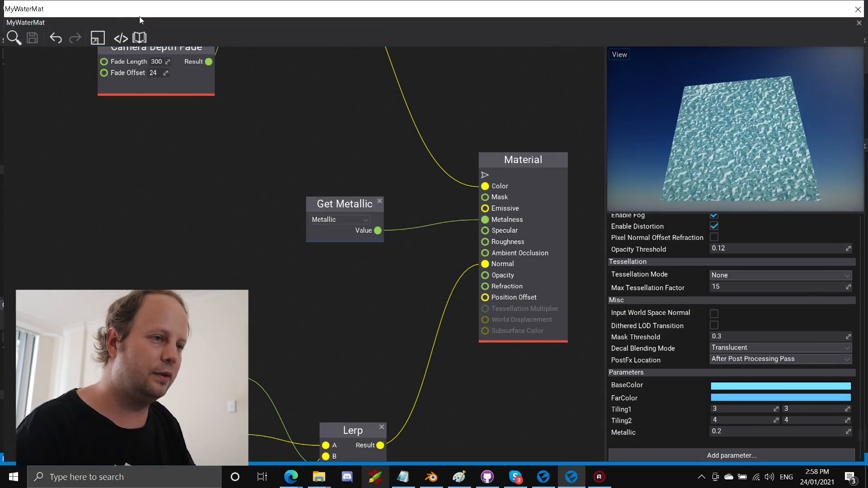
Examine the metallic look of the water surface in the scene and return to the material graph.
double_click(194, 24)
right_drag(330, 172, 436, 158)
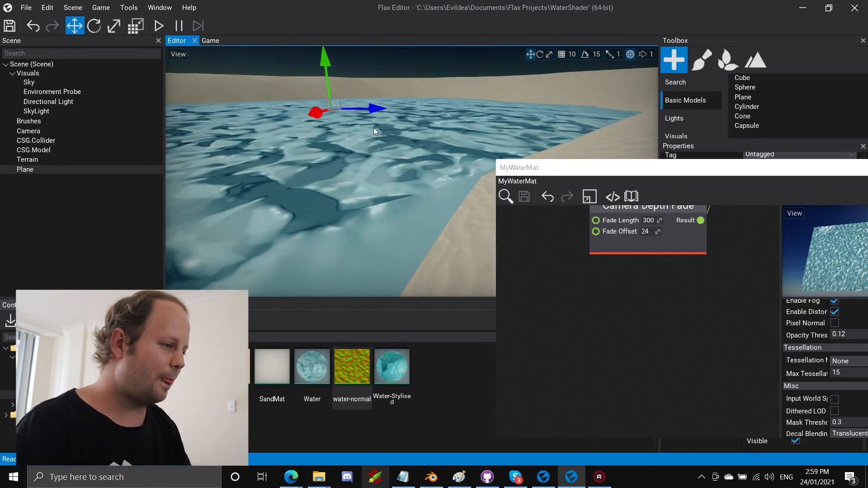
double_click(795, 185)
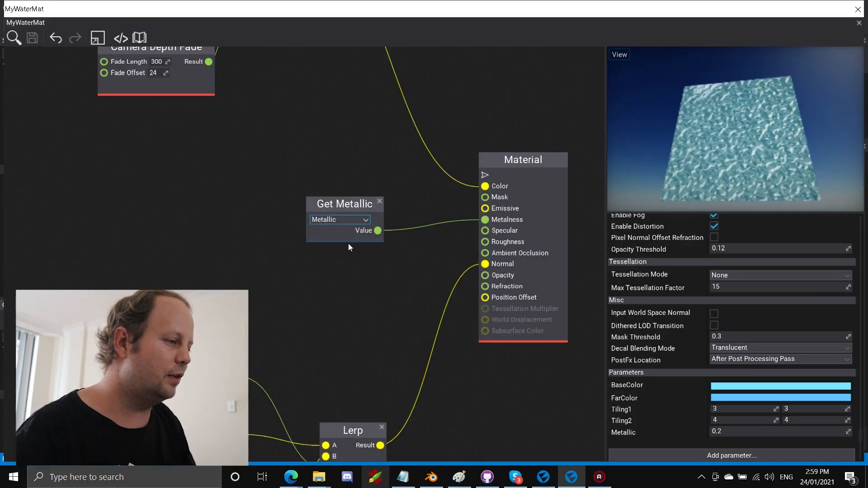
Add another Float parameter to the material and name it Specular.
right_drag(375, 290, 337, 264)
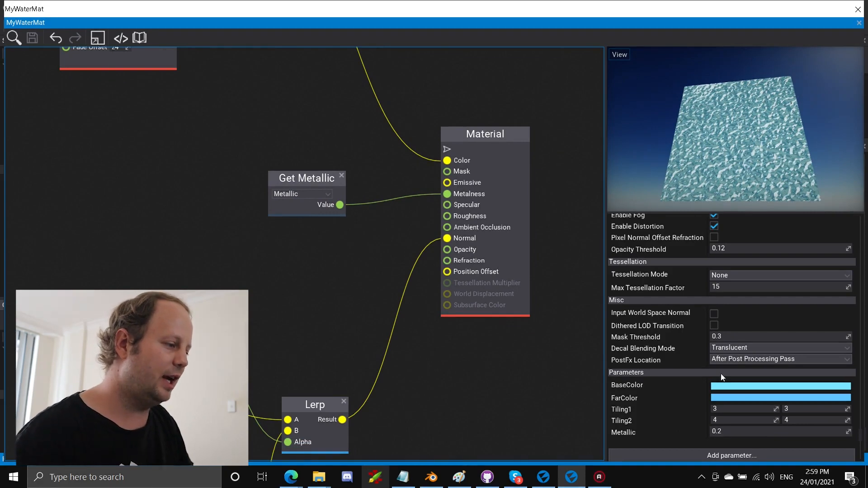
click(703, 457)
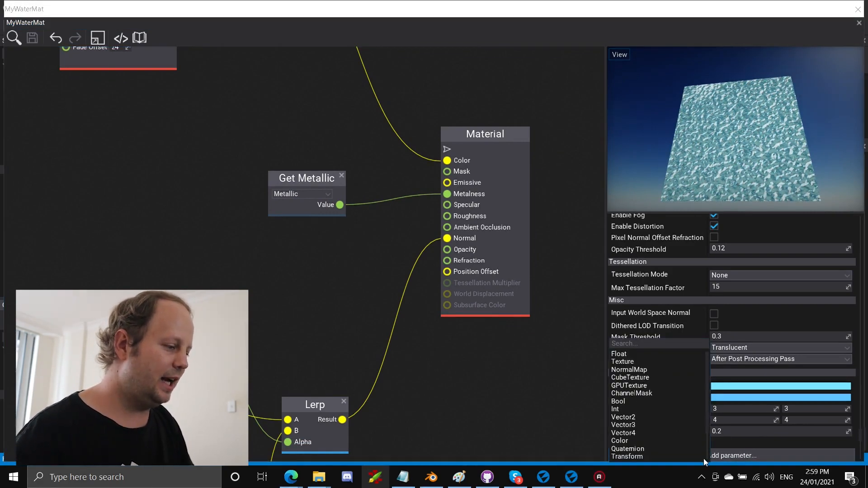
click(631, 354)
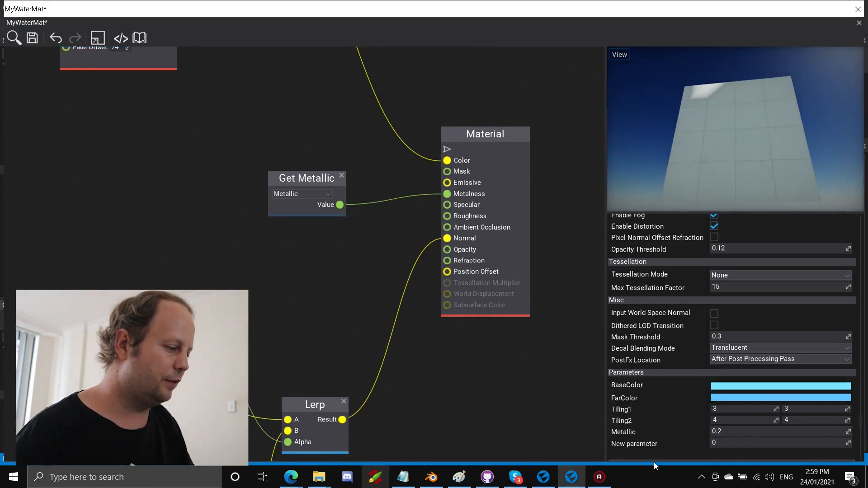
double_click(643, 445)
text(Specular)
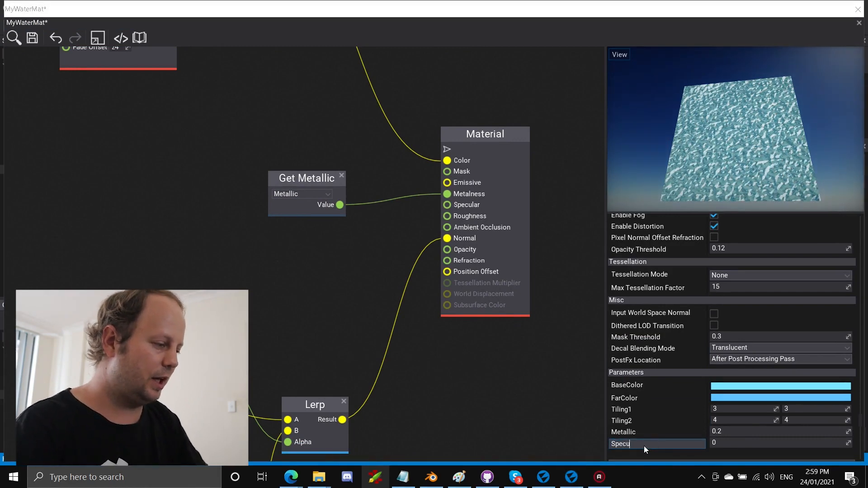
key(Return)
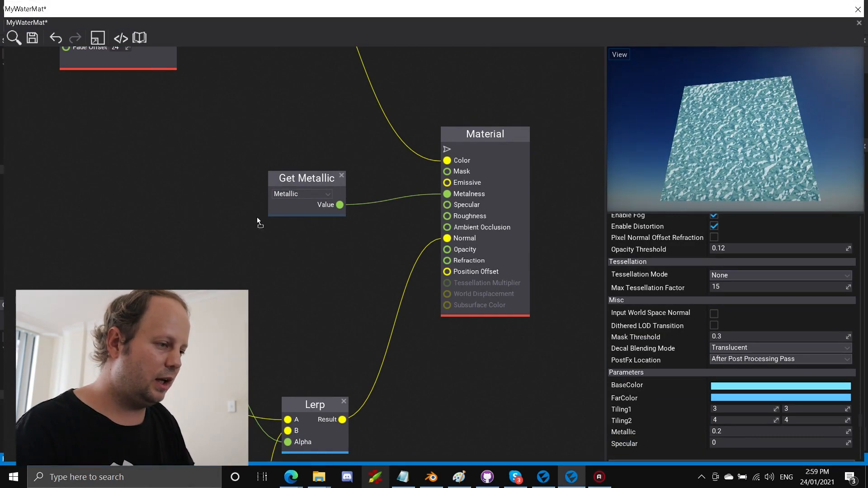
Place a Get Specular node below Get Metallic, connect its value to the Material's Specular input, and save the material.
drag(264, 222, 264, 221)
drag(339, 256, 447, 204)
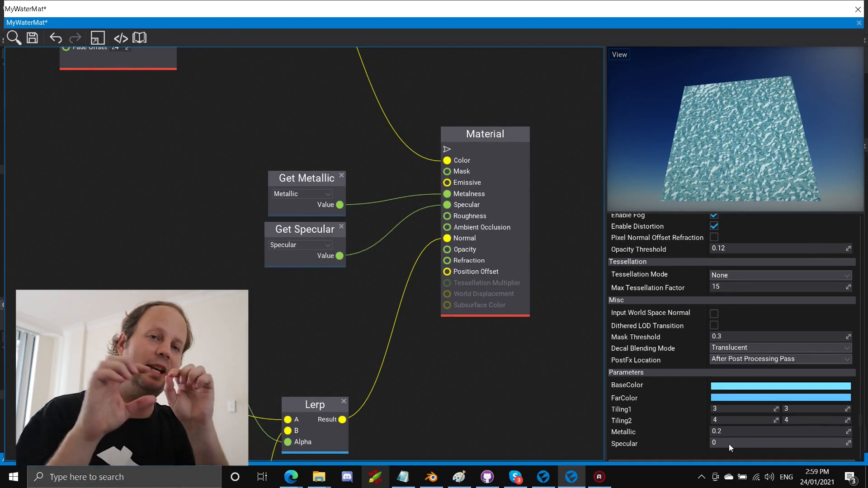
key(ctrl+s)
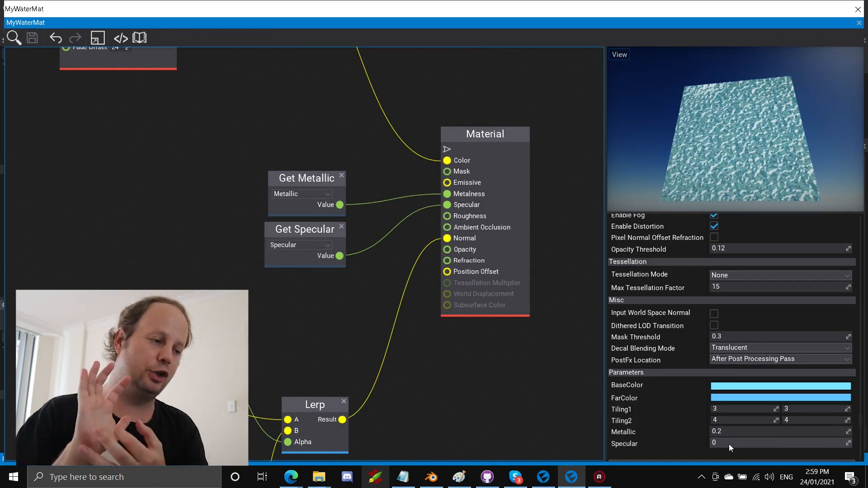
Set the Specular parameter to 5 and save the material.
click(728, 443)
key(Return)
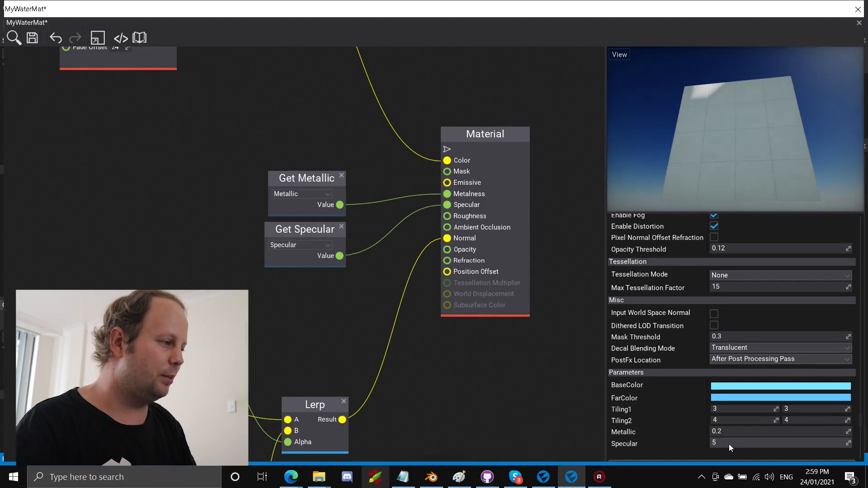
click(33, 38)
Shrink the material editor window and examine the water's specular highlights up close in the scene.
double_click(249, 23)
right_drag(299, 72, 323, 6)
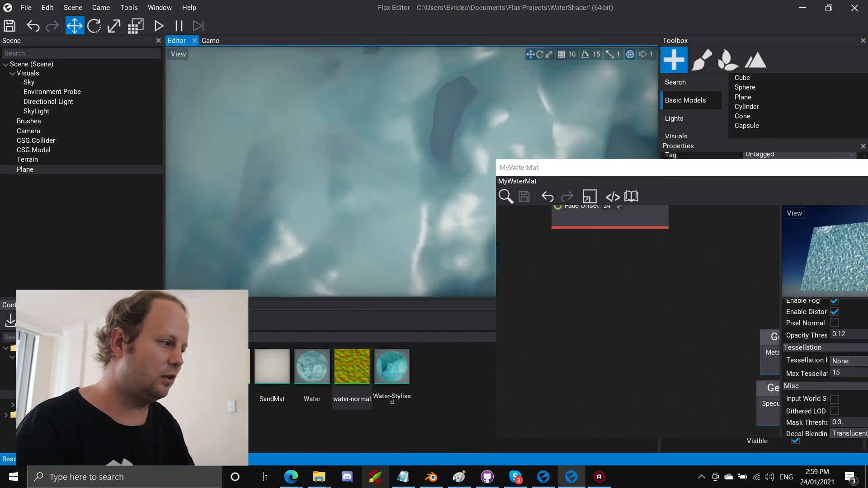
click(41, 68)
click(40, 67)
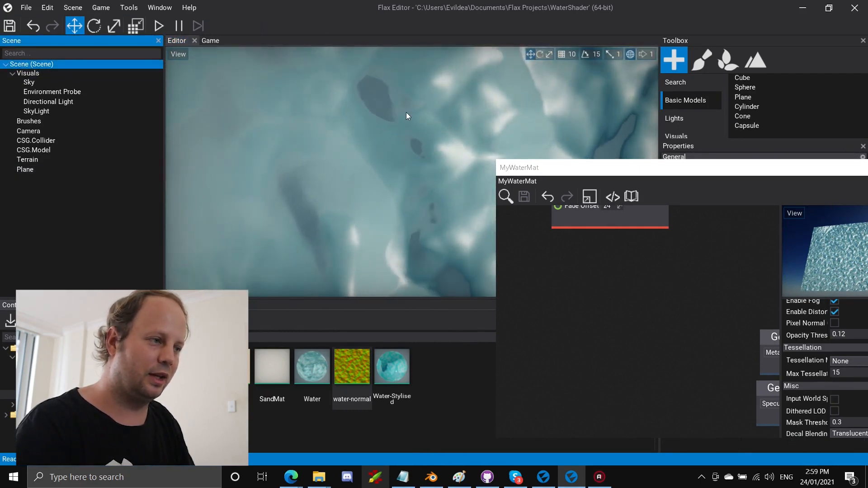
click(270, 73)
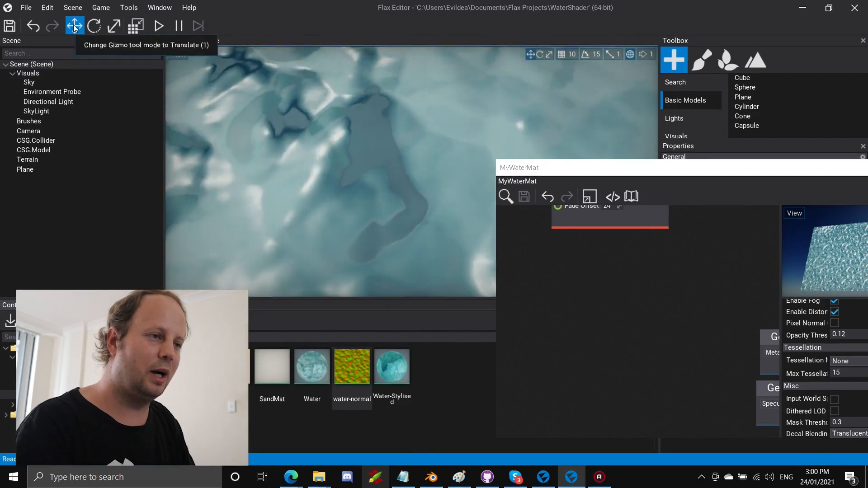
click(45, 81)
click(195, 376)
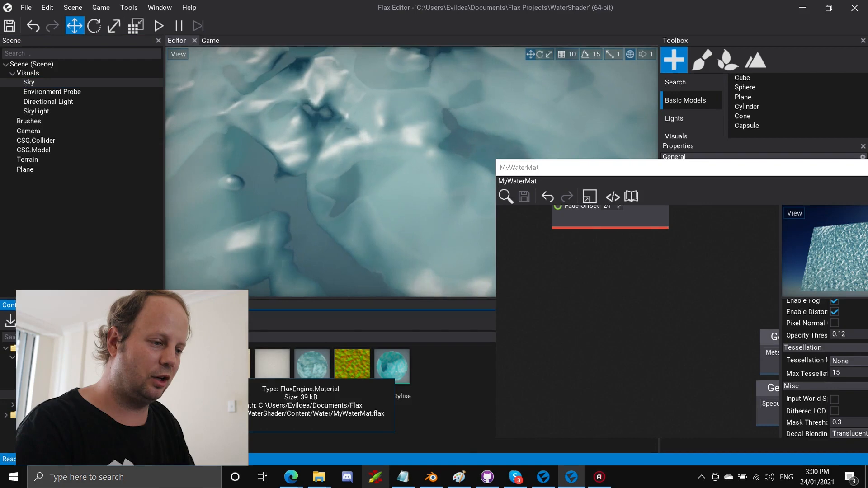
Close the material editor and view the whole water surface from farther back in the scene.
drag(792, 173, 593, 130)
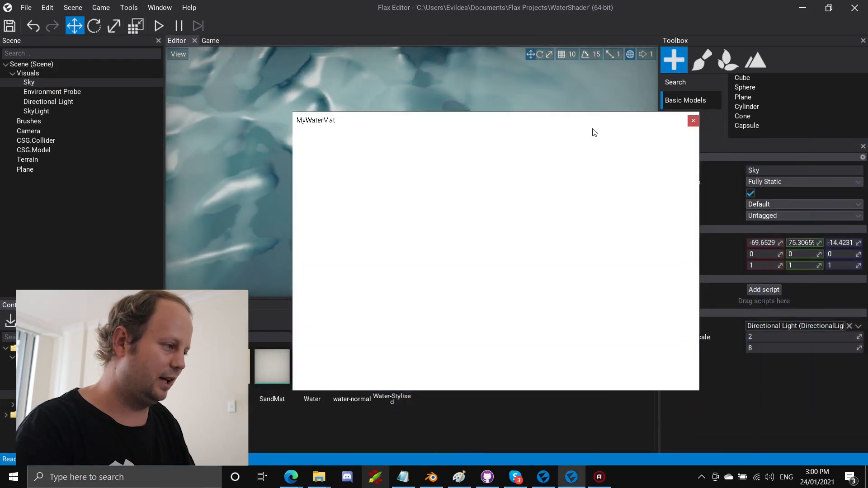
click(693, 120)
right_drag(491, 194, 457, 212)
key(s)
key(s)
key(w)
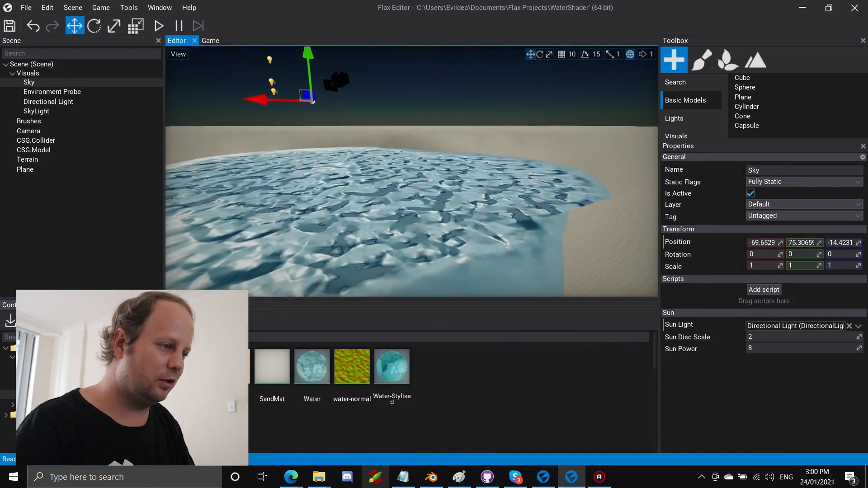
Reopen MyWaterMat and add a Float parameter named Roughness.
double_click(194, 371)
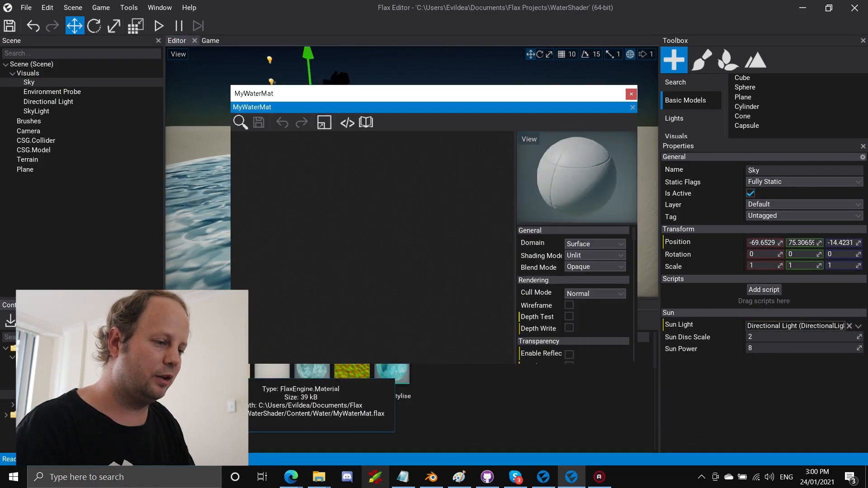
scroll(460, 244, up, 2)
scroll(287, 219, up, 2)
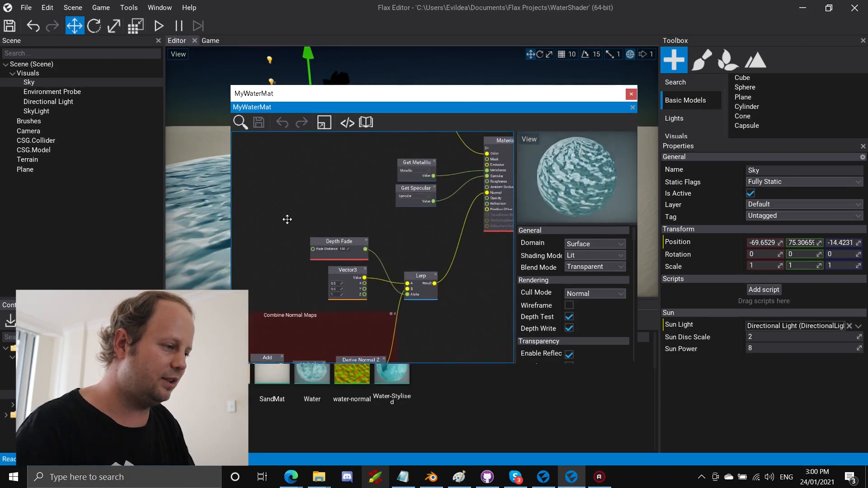
scroll(382, 226, up, 2)
right_drag(372, 227, 354, 240)
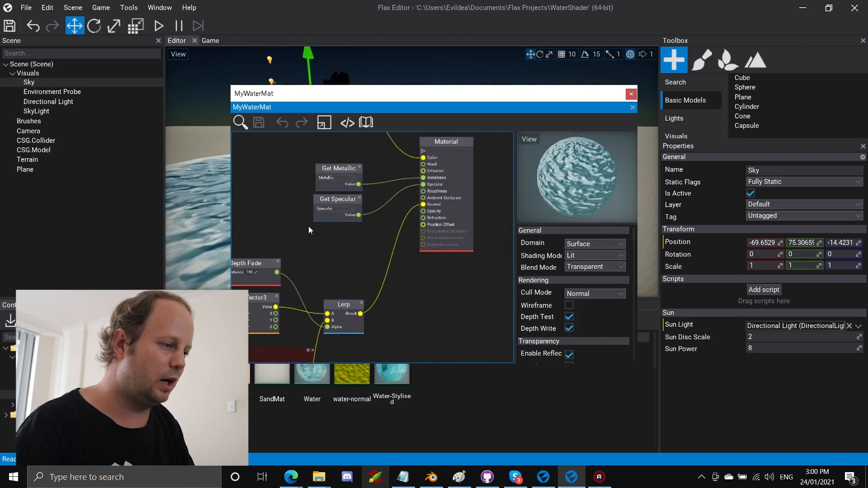
scroll(545, 304, down, 8)
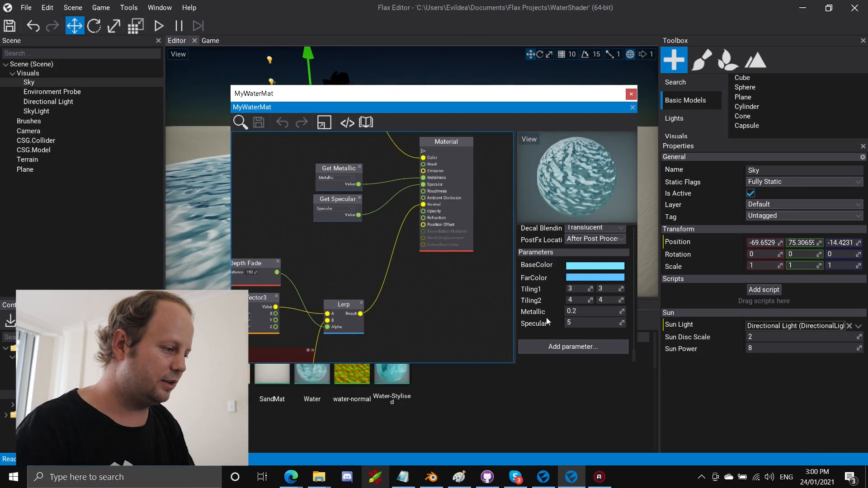
click(546, 344)
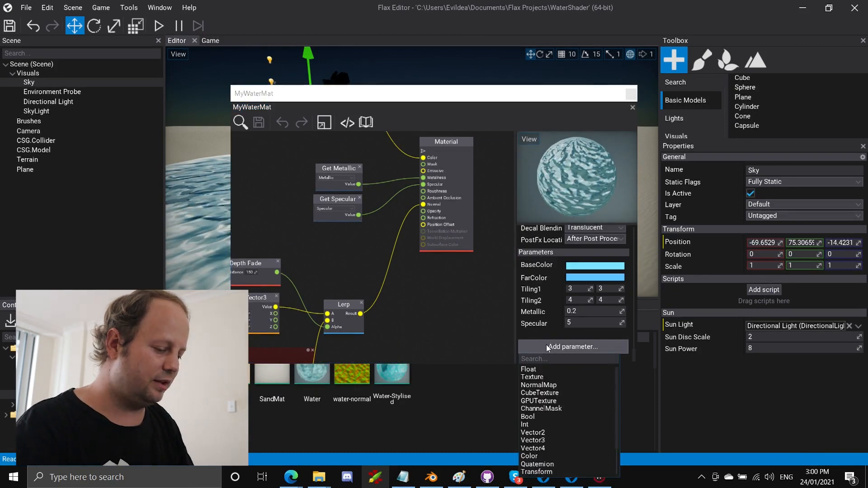
text(flo)
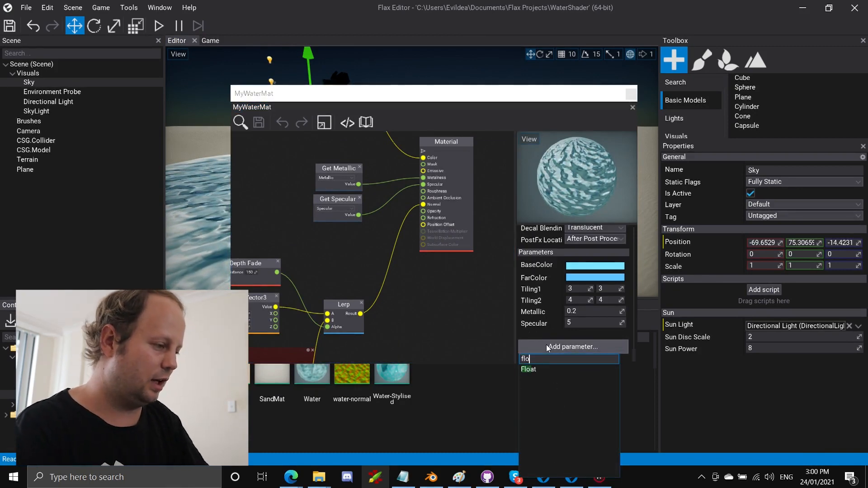
click(542, 368)
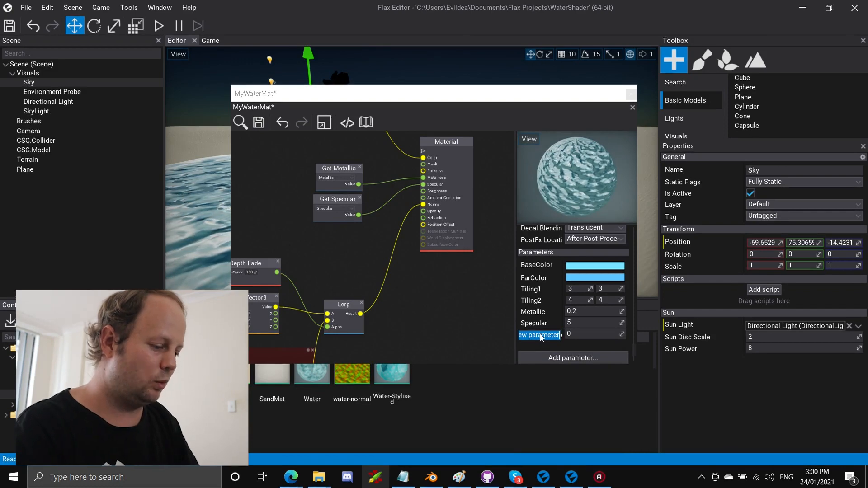
text(Roughn)
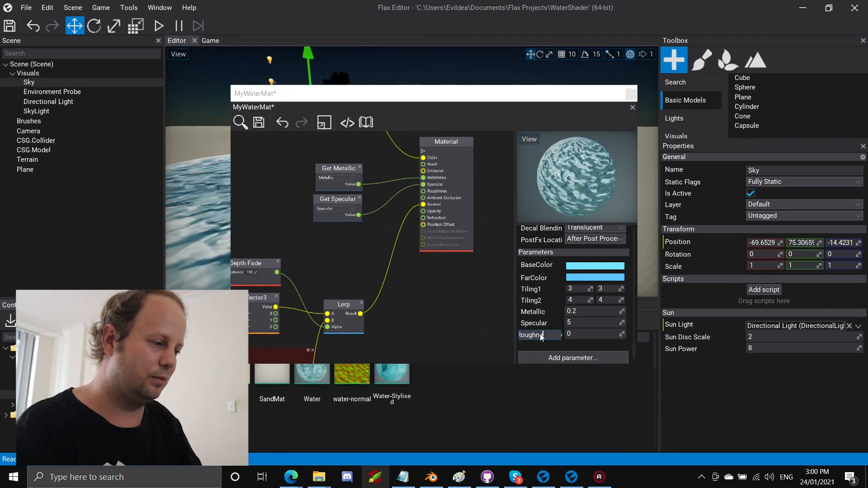
text(ess)
key(Return)
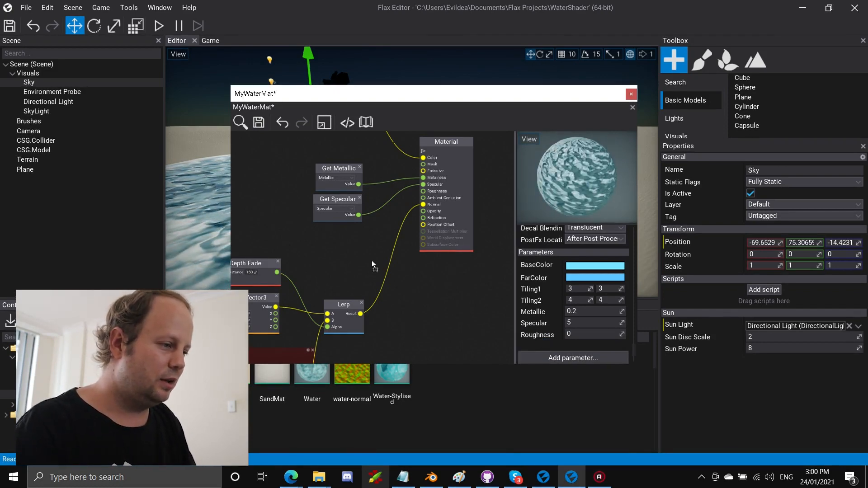
Place a Get Roughness node below Get Specular, connect its value to the Material's Roughness input, and save the material.
drag(313, 227, 313, 228)
drag(364, 248, 423, 191)
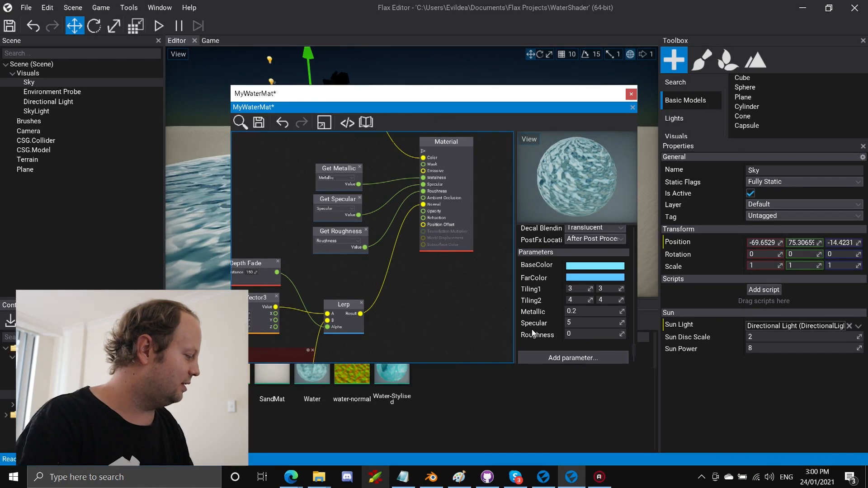
key(ctrl+s)
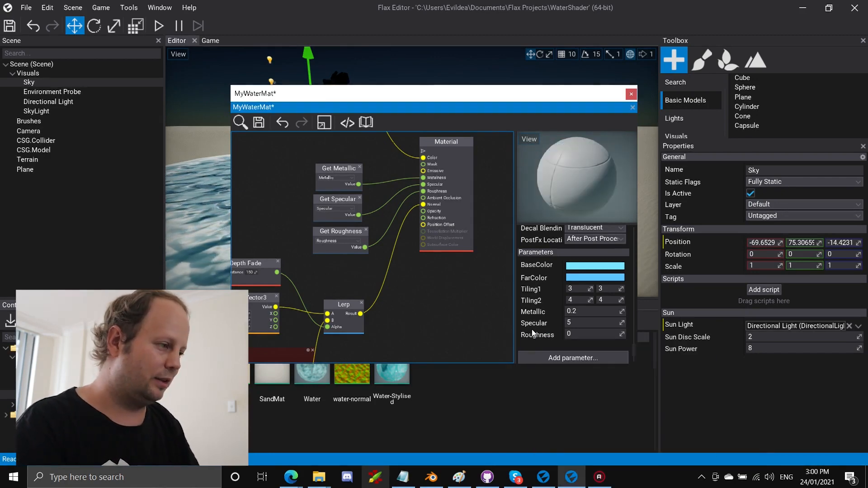
click(258, 122)
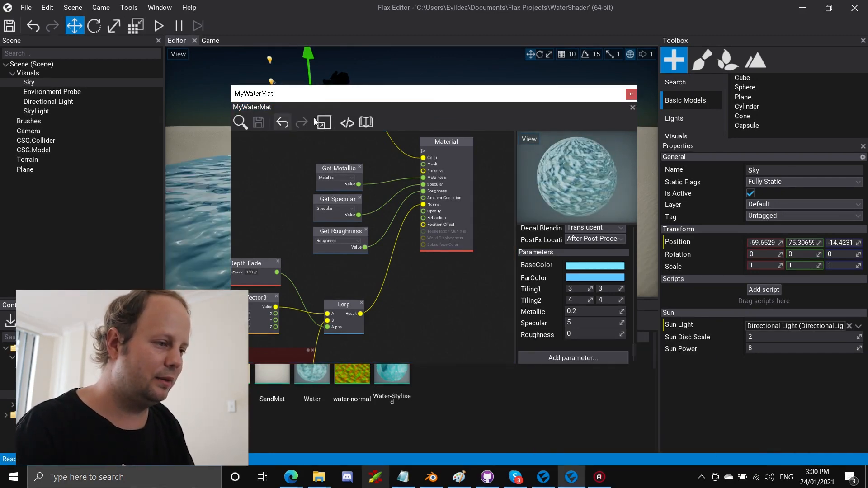
Move the material editor aside and examine the water surface in the scene from the shore and from different distances.
drag(357, 100, 563, 120)
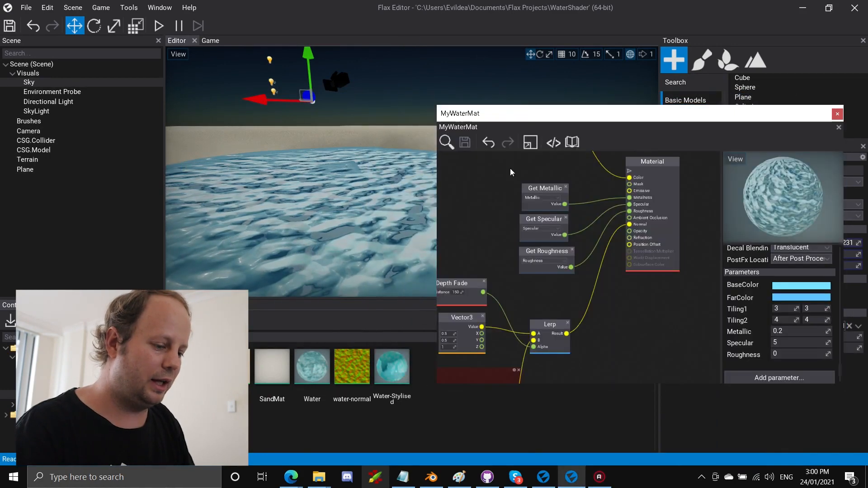
right_drag(367, 210, 378, 224)
key(w)
key(s)
key(w)
key(s)
key(w)
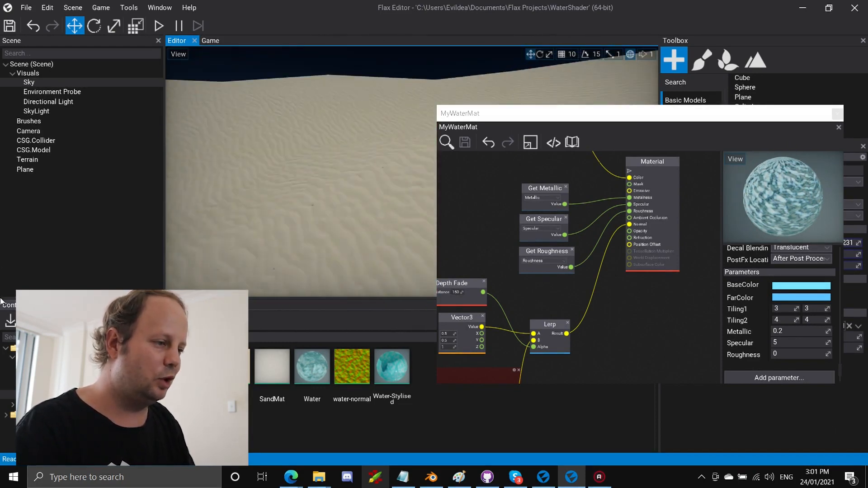
mouse_move(244, 189)
right_down()
mouse_move(244, 202)
mouse_move(219, 196)
mouse_move(231, 188)
mouse_move(192, 188)
mouse_move(235, 194)
right_up()
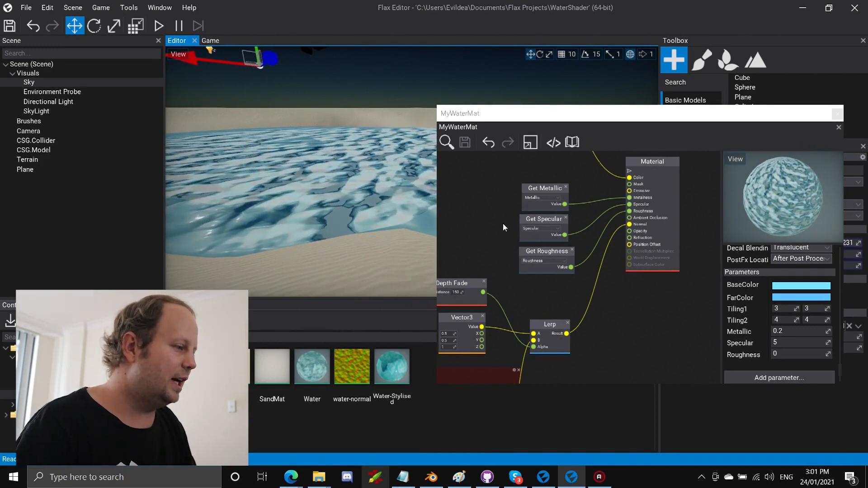
Move the Get Metallic, Get Specular and Get Roughness nodes together up and away from the Material node.
drag(498, 191, 536, 198)
right_drag(530, 270, 611, 274)
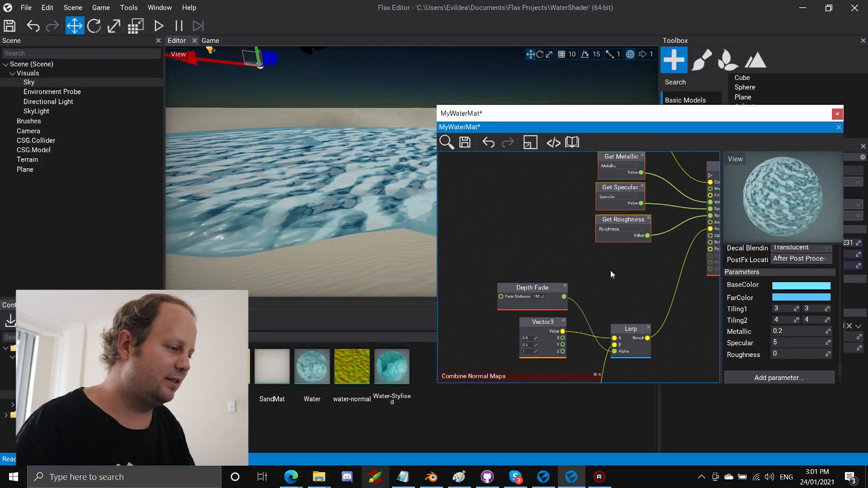
scroll(611, 274, down, 5)
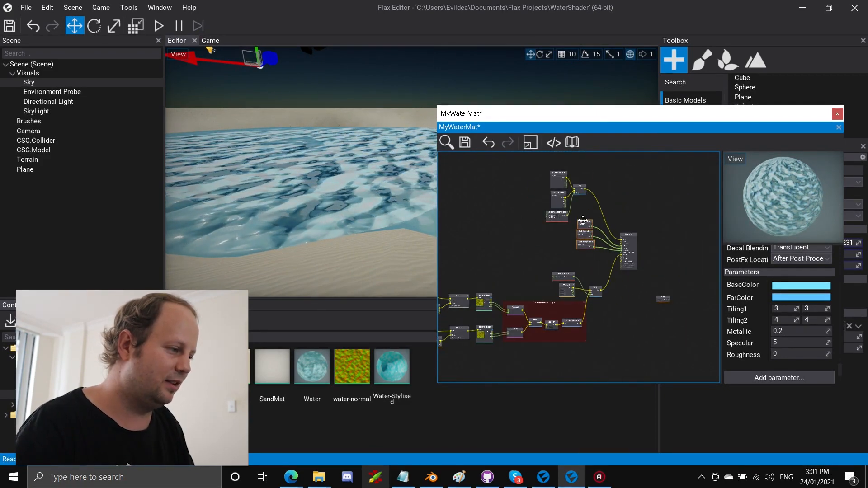
Delete the unused Float node beyond the Material node and move the normal-map nodes down to clear space in the graph.
scroll(672, 315, up, 5)
right_drag(673, 317, 399, 289)
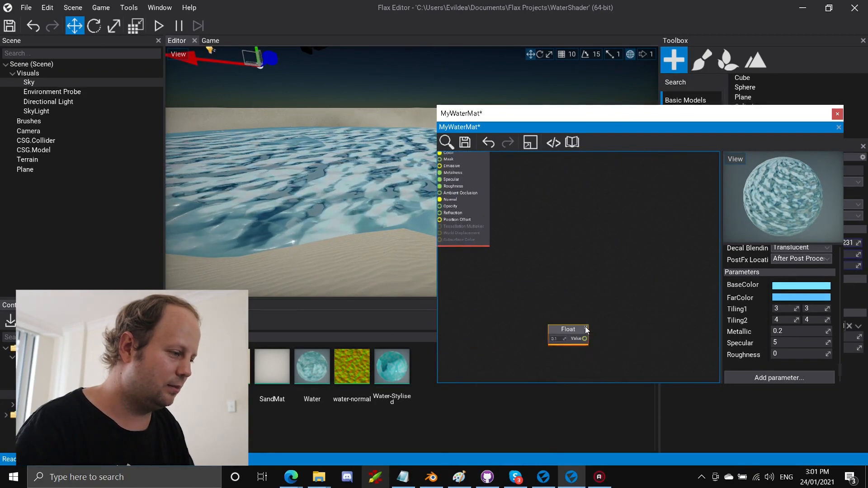
click(585, 328)
right_drag(513, 328, 617, 306)
scroll(651, 320, down, 5)
scroll(639, 301, down, 5)
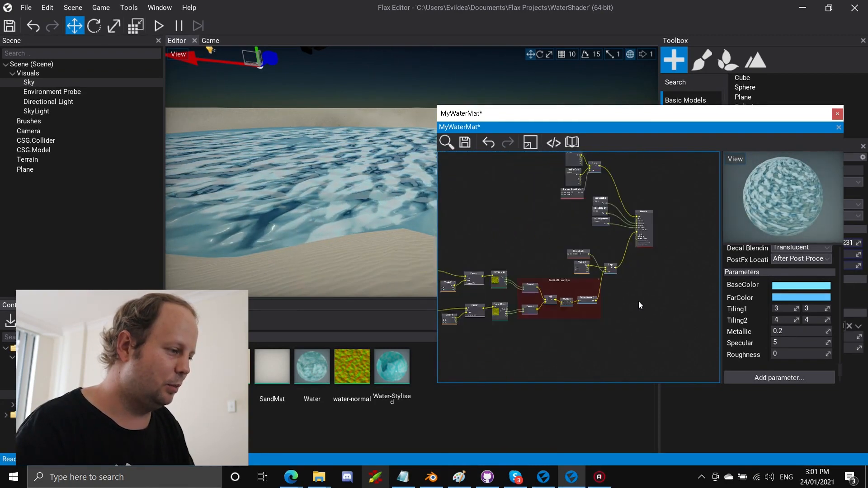
drag(462, 252, 582, 303)
scroll(589, 260, up, 5)
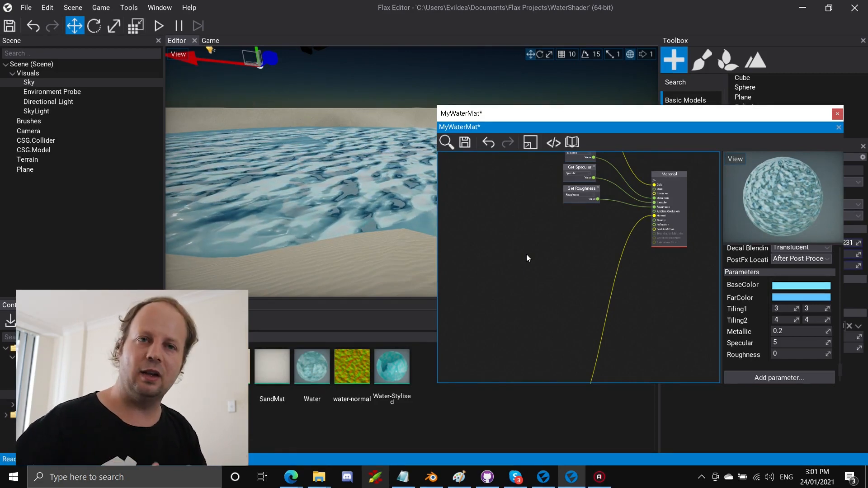
right_click(472, 248)
text(fre)
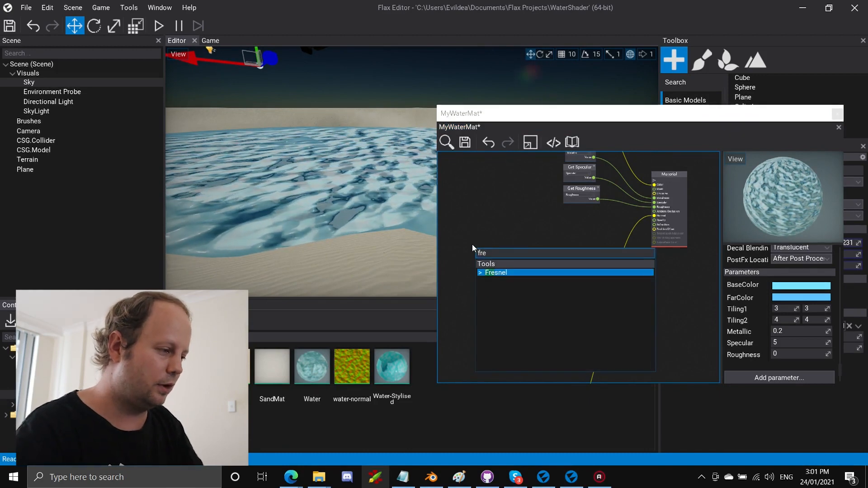
click(497, 273)
scroll(527, 317, up, 3)
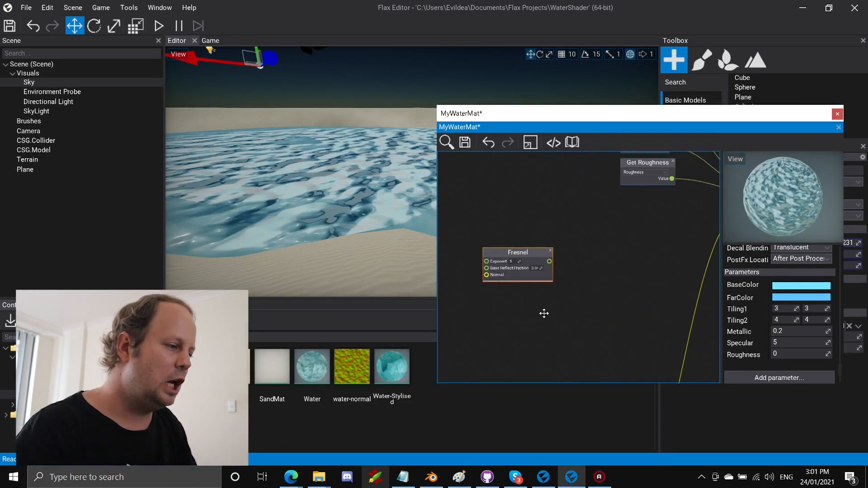
right_drag(544, 313, 565, 313)
scroll(562, 310, up, 1)
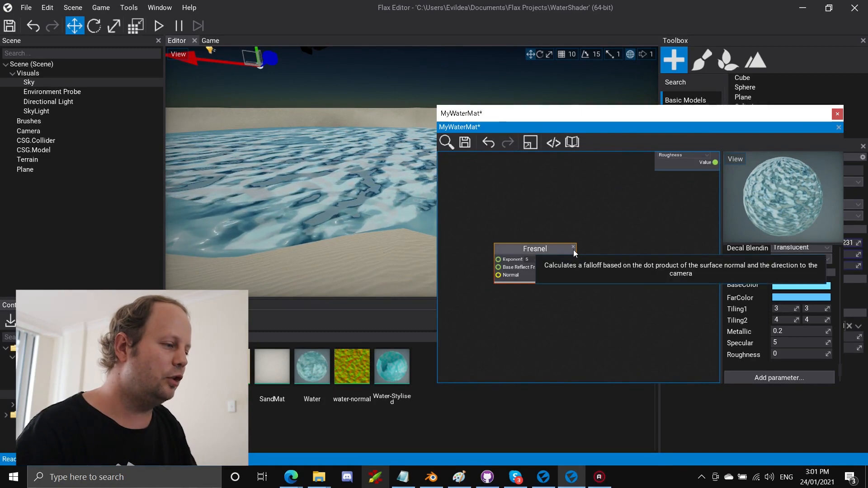
right_drag(704, 238, 538, 329)
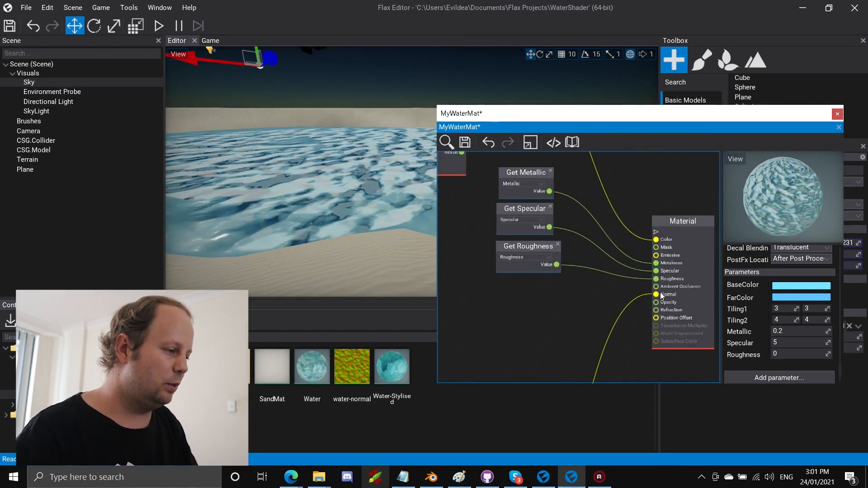
right_drag(620, 290, 599, 270)
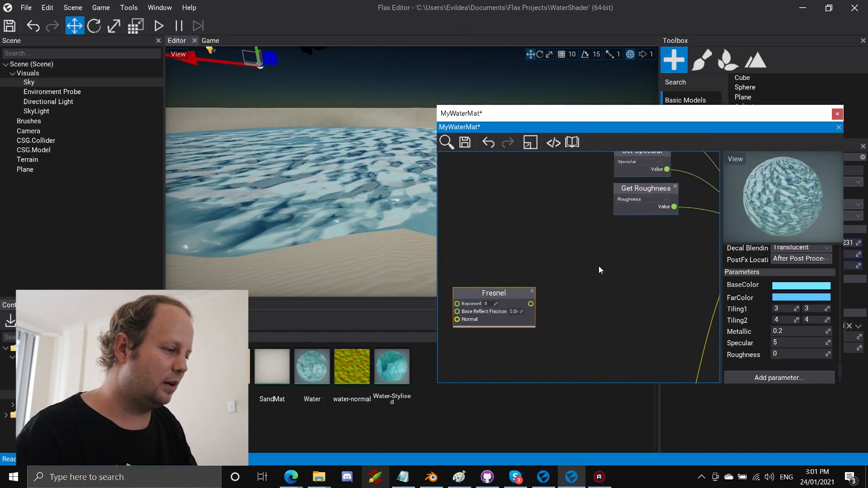
click(532, 291)
Create a new material named temp in the Water content folder and open it for editing.
right_click(446, 411)
mouse_move(527, 395)
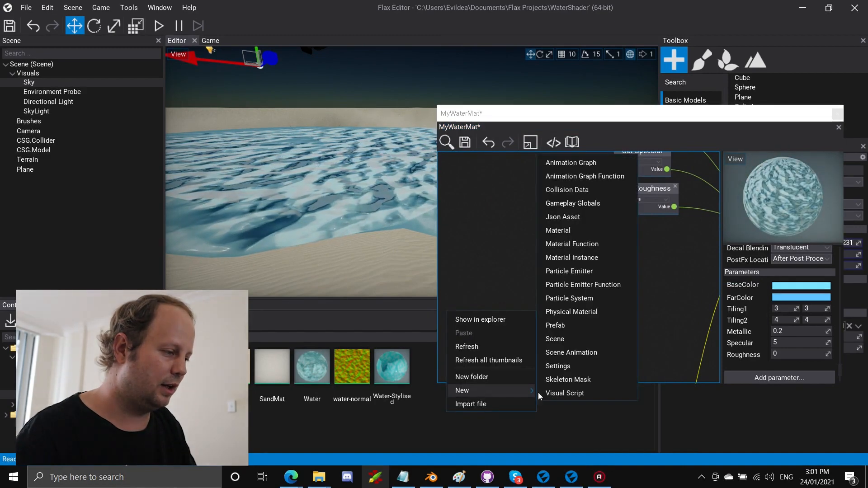
click(577, 231)
text(temp)
key(Return)
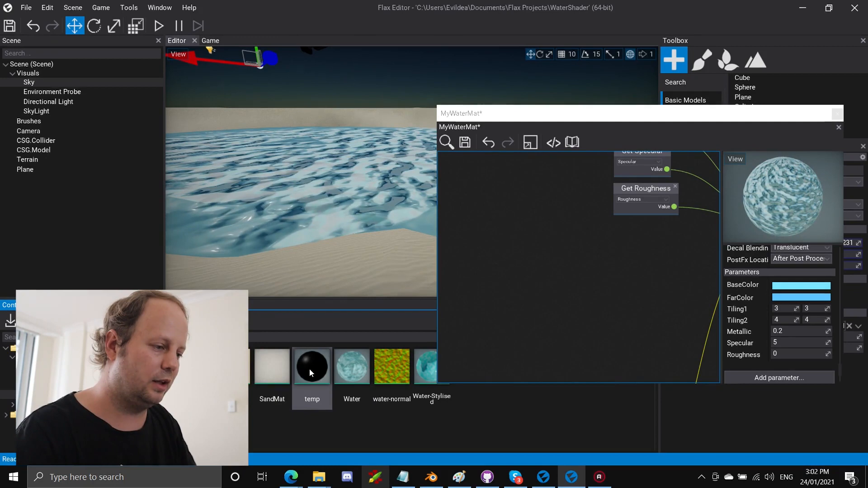
double_click(309, 370)
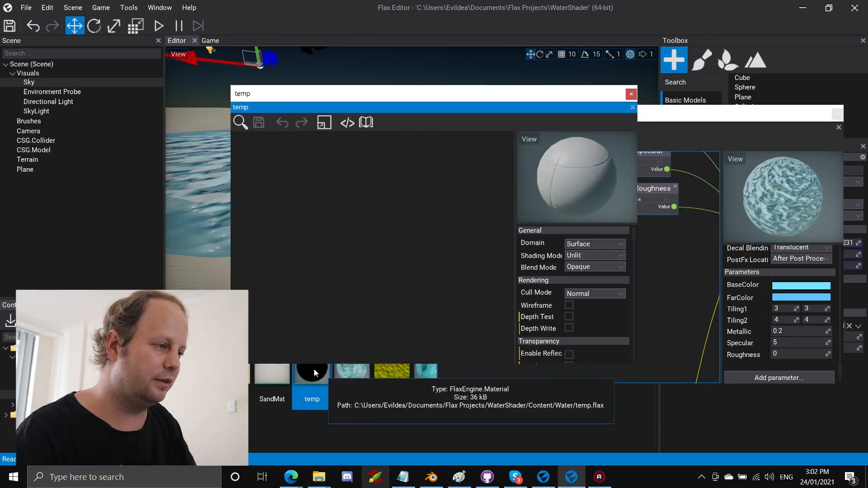
Add a Fresnel node to the temp material, connect it to the Material's Color input and inspect the effect on the preview sphere.
right_click(317, 192)
text(fren)
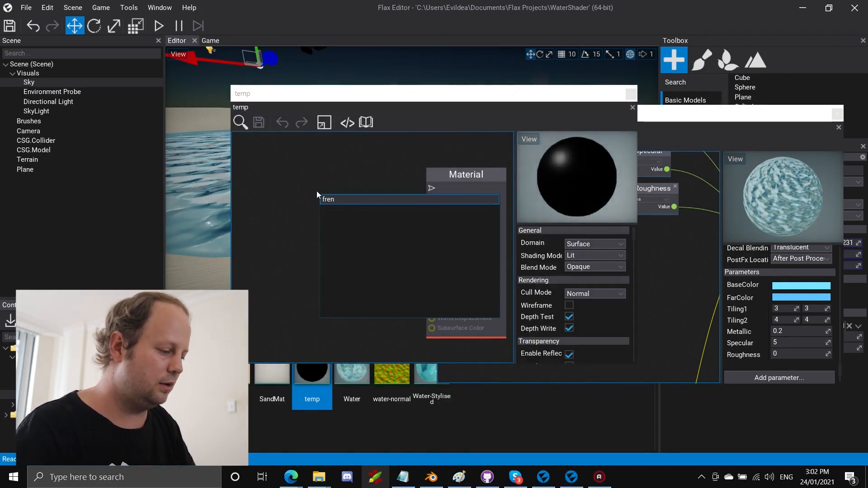
key(BackSpace)
click(338, 221)
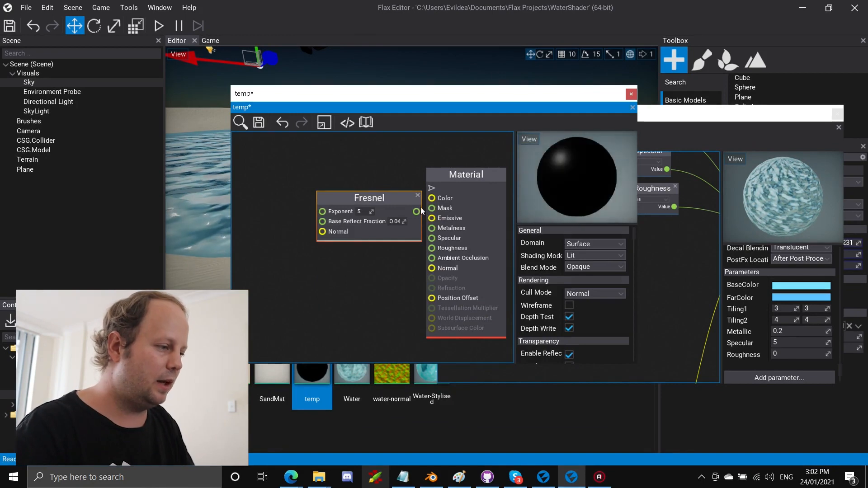
drag(432, 200, 431, 198)
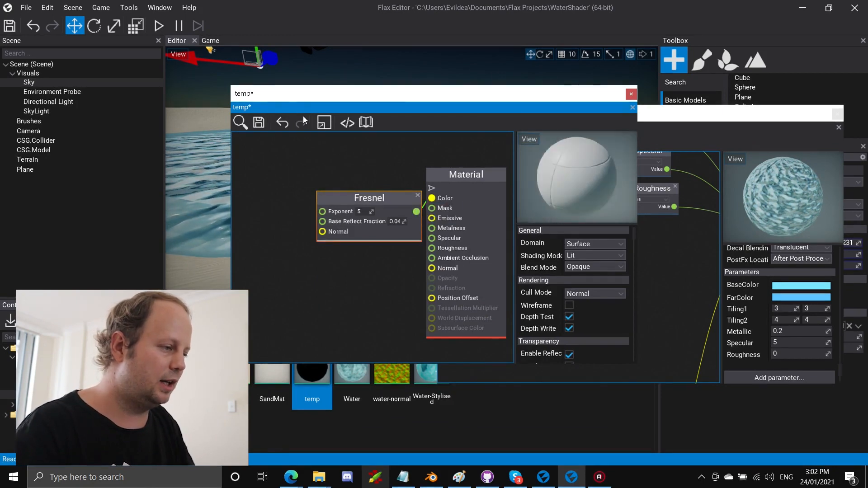
right_drag(536, 171, 555, 170)
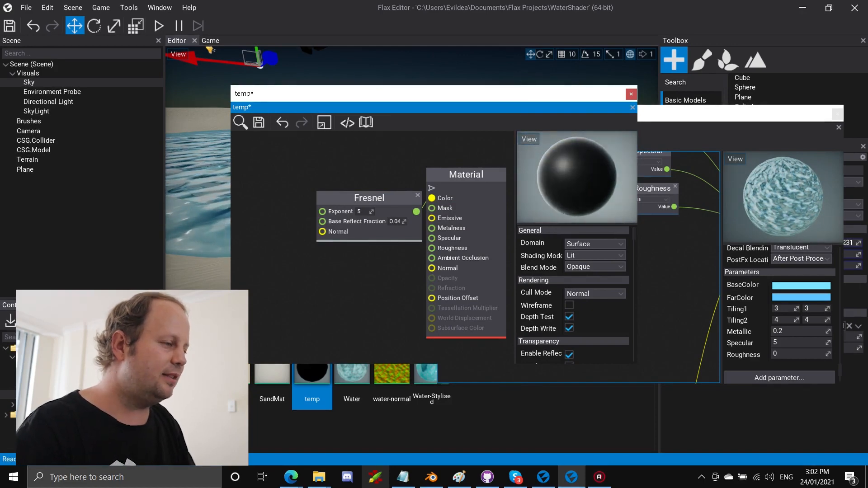
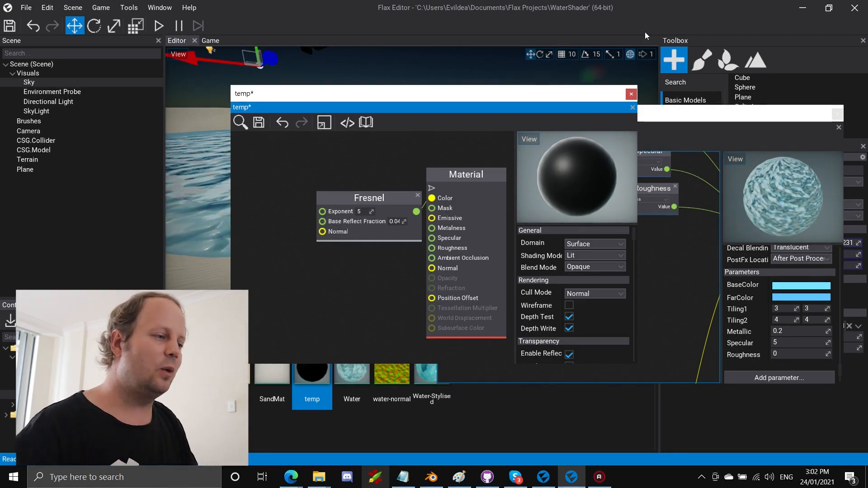
Delete the Fresnel node from the temp material and close that material's editor.
click(418, 196)
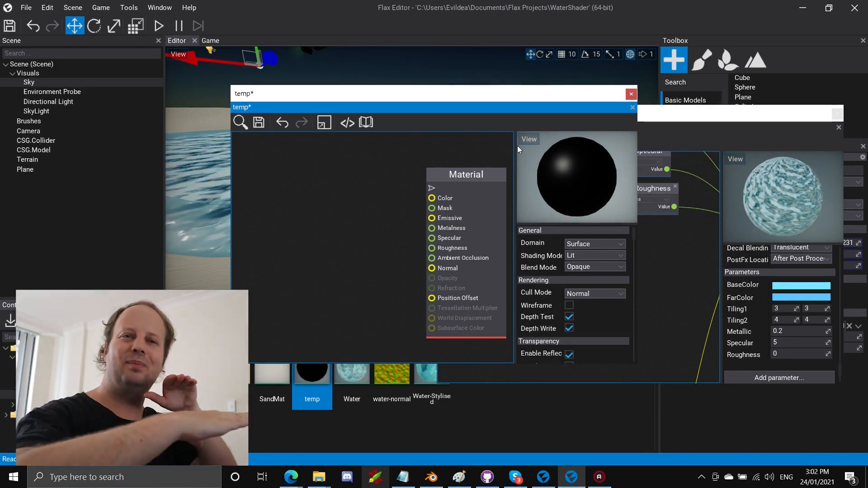
click(631, 94)
click(431, 288)
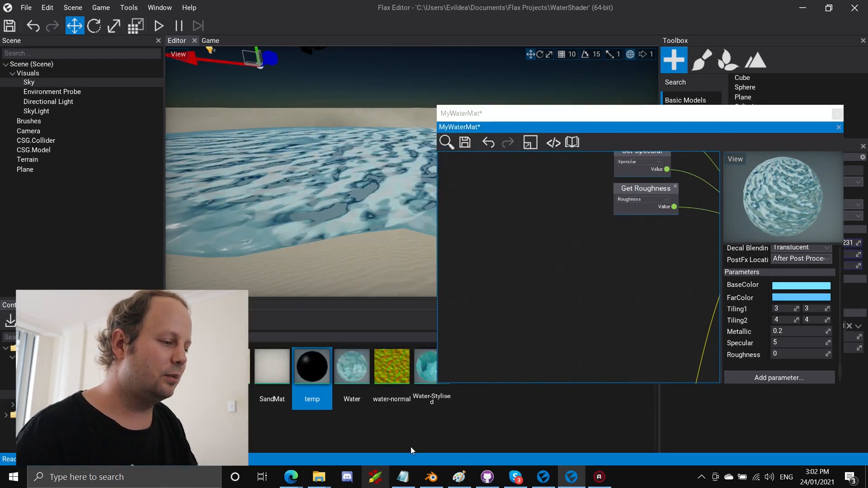
Add a Float parameter named Opacity to MyWaterMat and set its value to 0.8.
right_drag(648, 253, 619, 253)
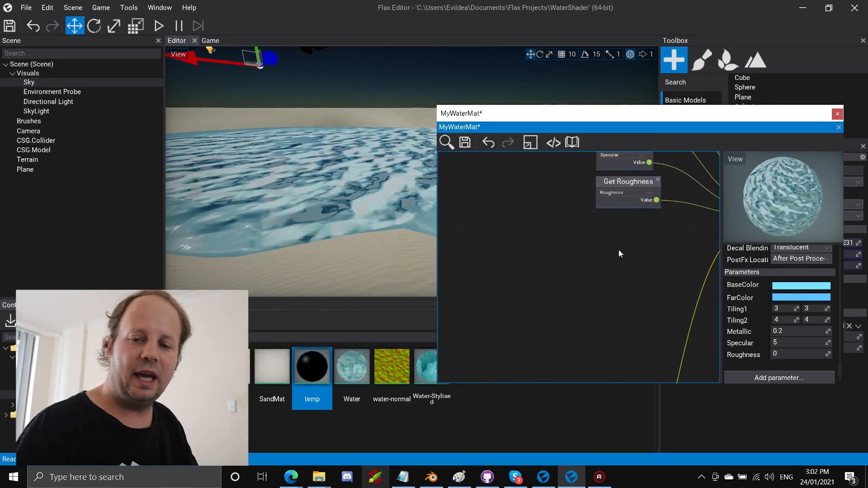
click(777, 377)
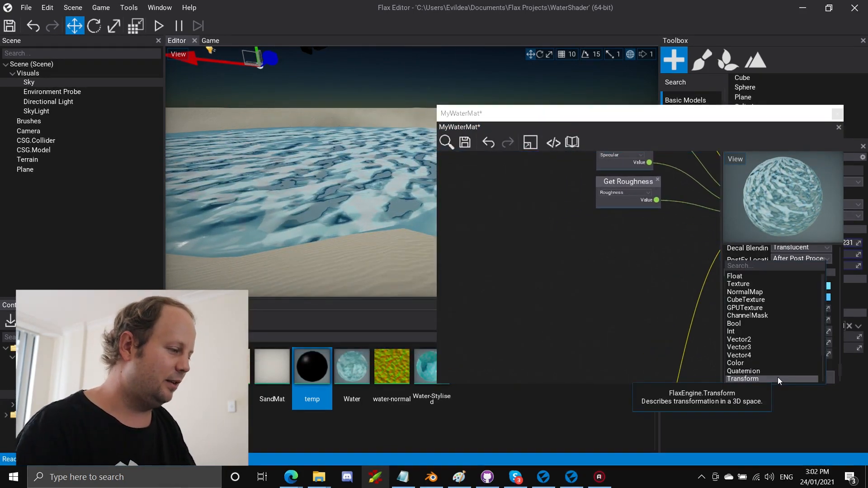
text(flo)
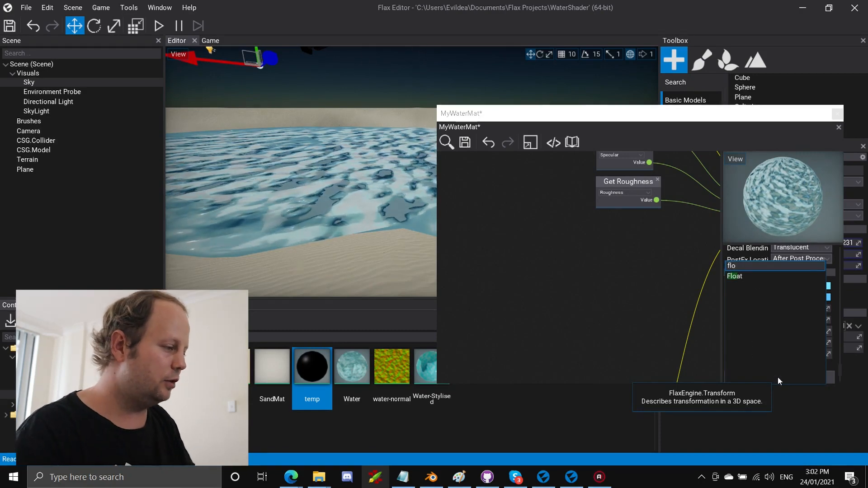
click(741, 277)
double_click(748, 367)
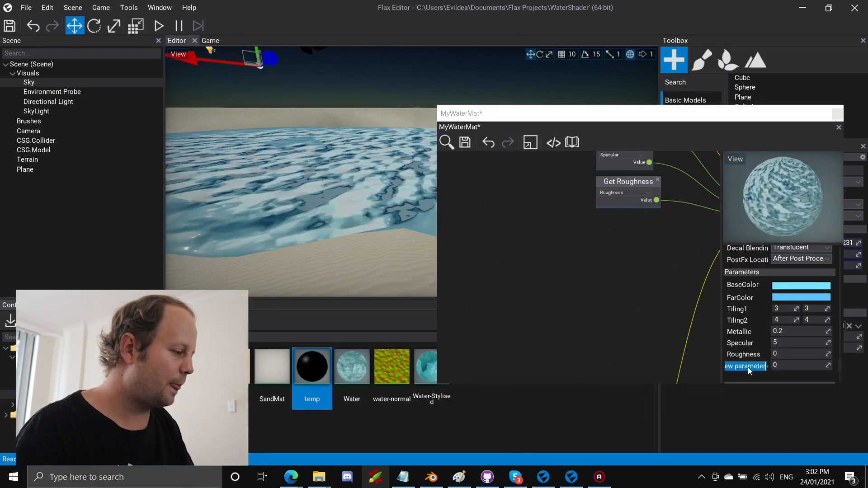
text(Opacity)
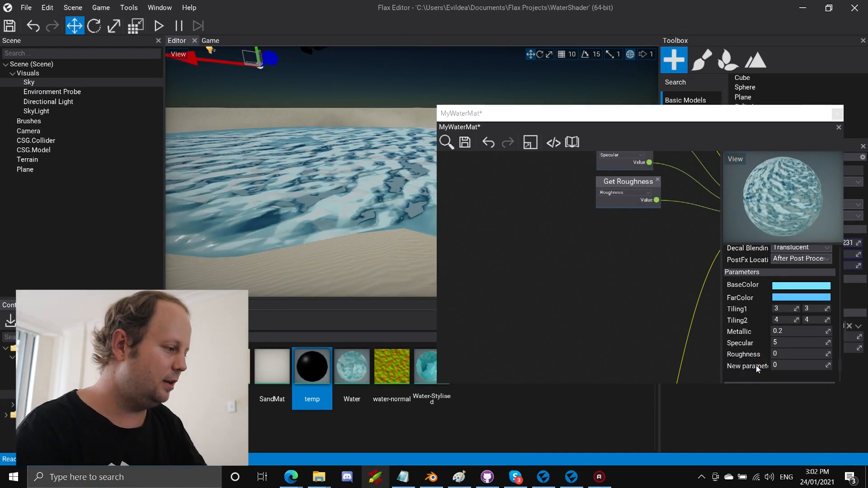
key(Return)
click(773, 366)
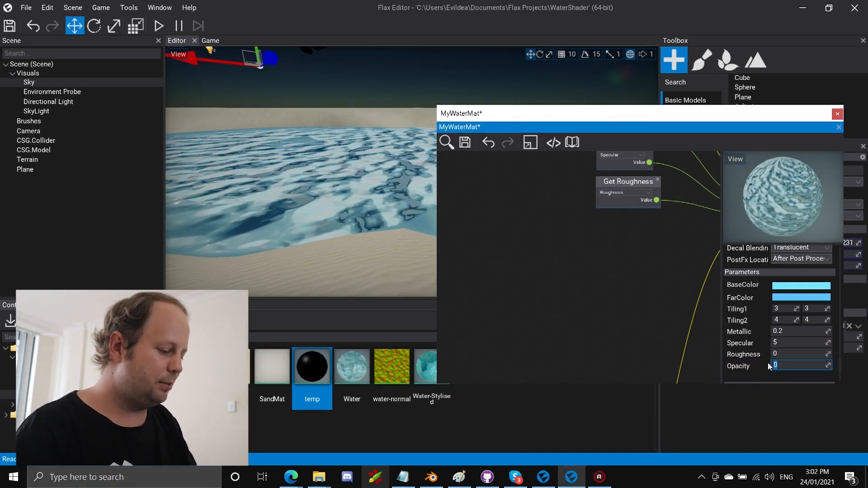
text(0.8)
key(Return)
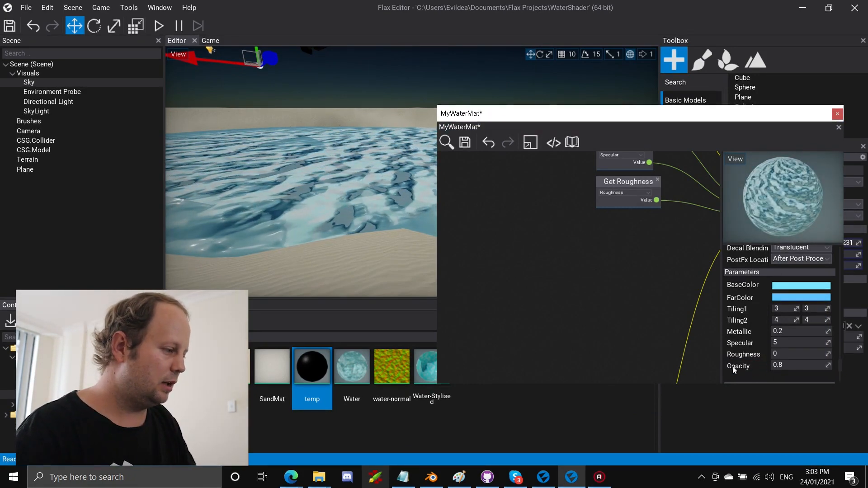
Place a Get Opacity node in the graph, connect it to the Material's Opacity input and save the material.
drag(588, 253, 590, 255)
right_drag(601, 310, 476, 315)
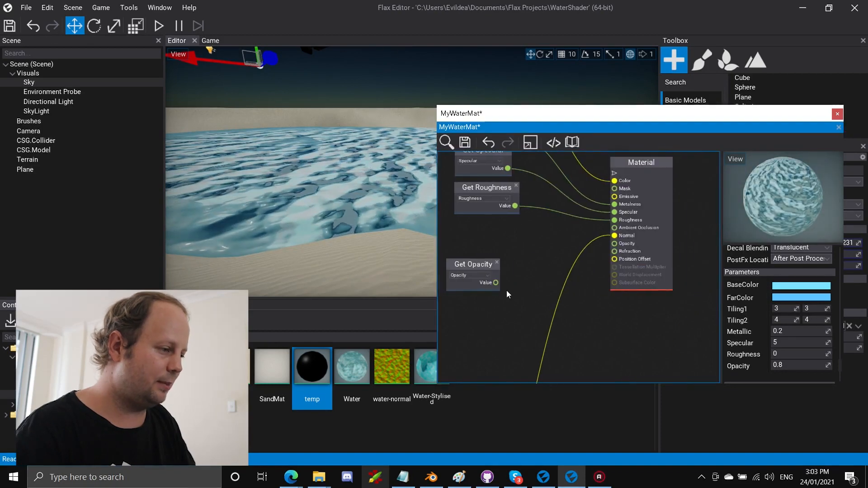
drag(495, 282, 614, 246)
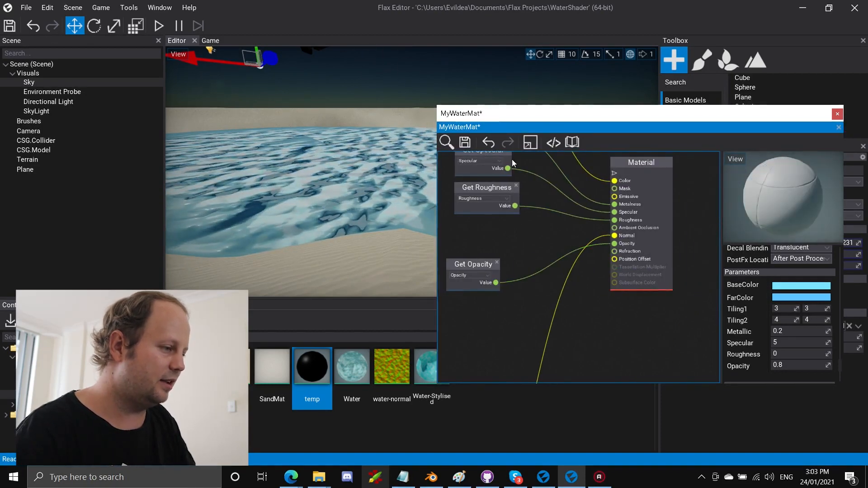
click(465, 142)
right_drag(356, 185, 380, 196)
Move the Get Opacity node farther from the Material node and add a Multiply node with Opacity feeding its A input.
click(596, 222)
right_drag(596, 222, 700, 193)
right_drag(591, 202, 650, 184)
drag(627, 221, 512, 240)
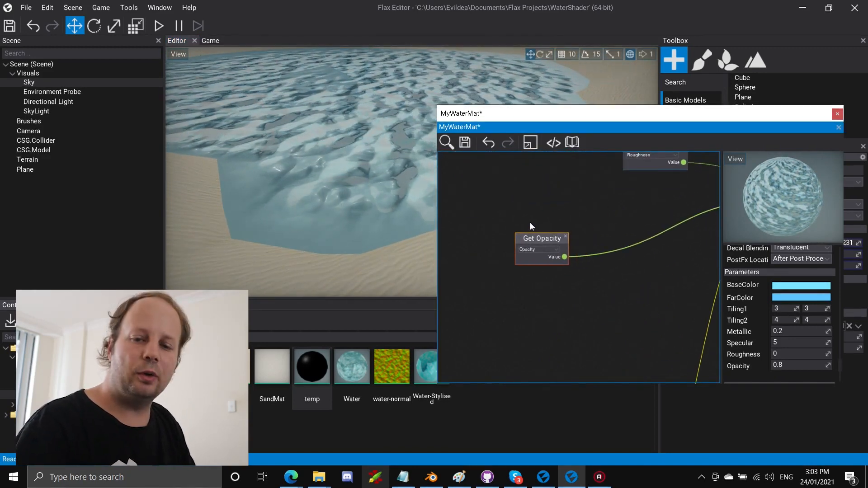
drag(564, 257, 589, 274)
text(*)
click(604, 303)
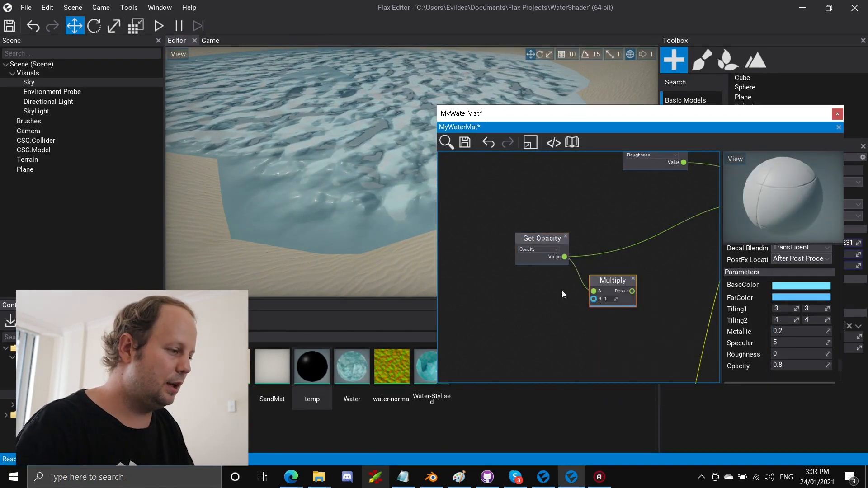
Add a Fresnel node beneath Get Opacity and connect its output to the Multiply node's B input.
right_click(510, 298)
text(fre)
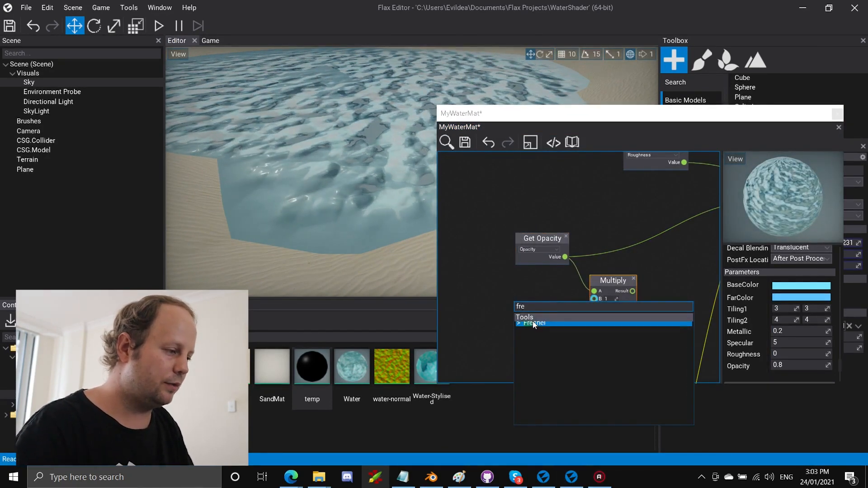
click(534, 327)
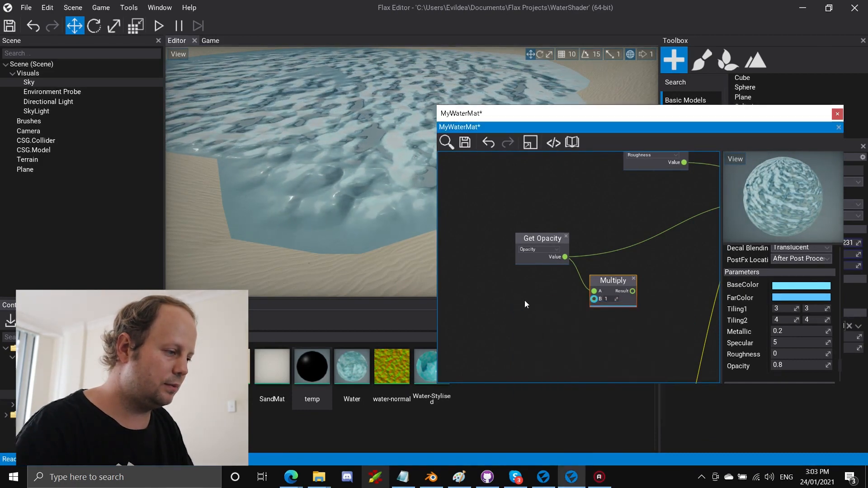
right_click(516, 295)
text(fre)
click(533, 322)
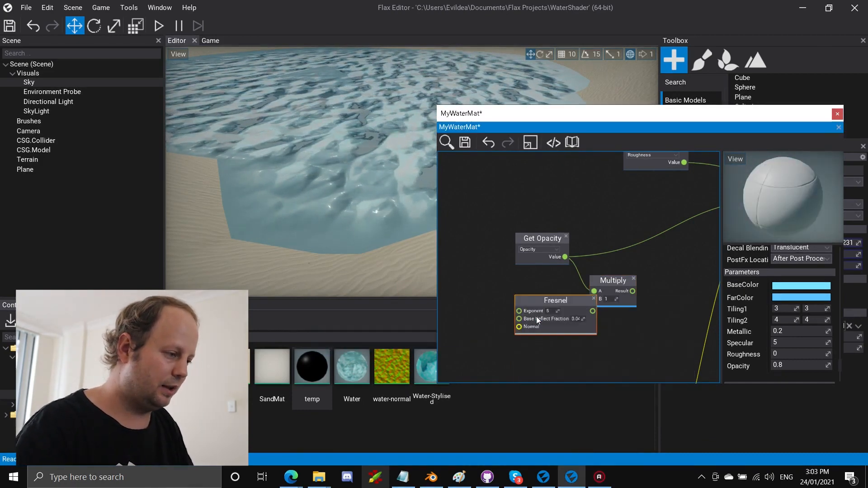
drag(555, 300, 594, 299)
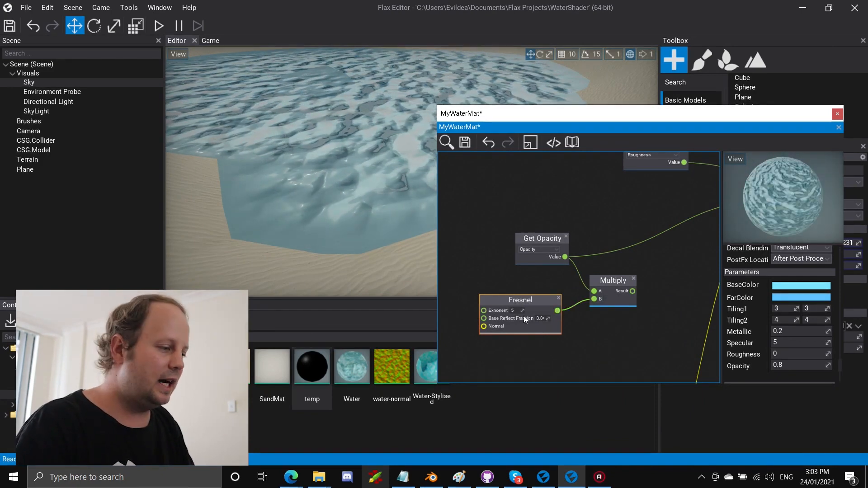
Set the Fresnel node's Base Reflect Fraction to 3.5.
right_drag(576, 333, 546, 334)
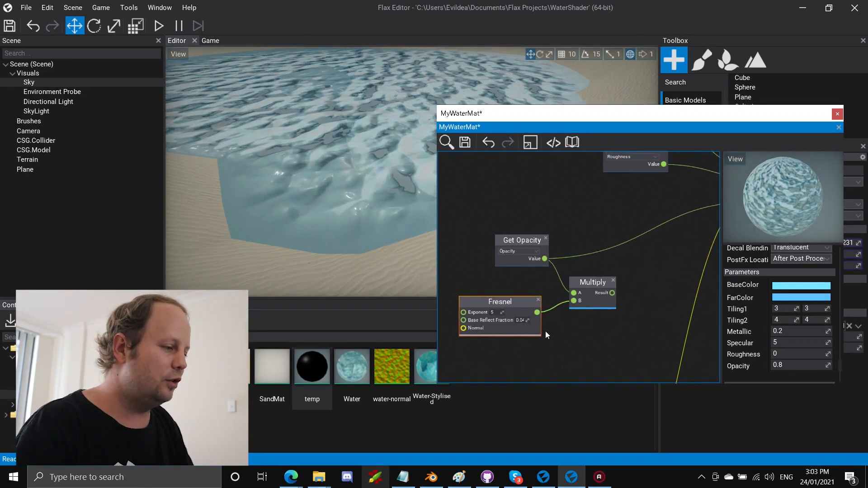
text(3.5)
key(Return)
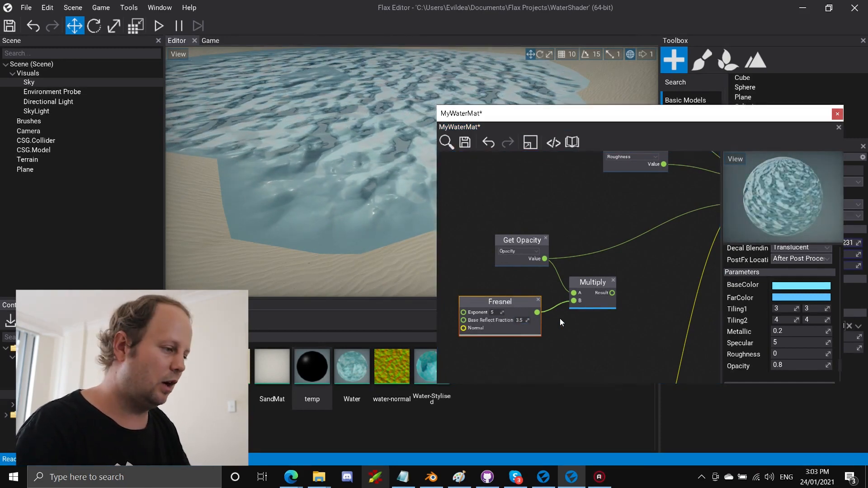
Connect the Multiply result to the Material's Opacity input, save the material and check the water in the scene.
right_drag(602, 279, 529, 290)
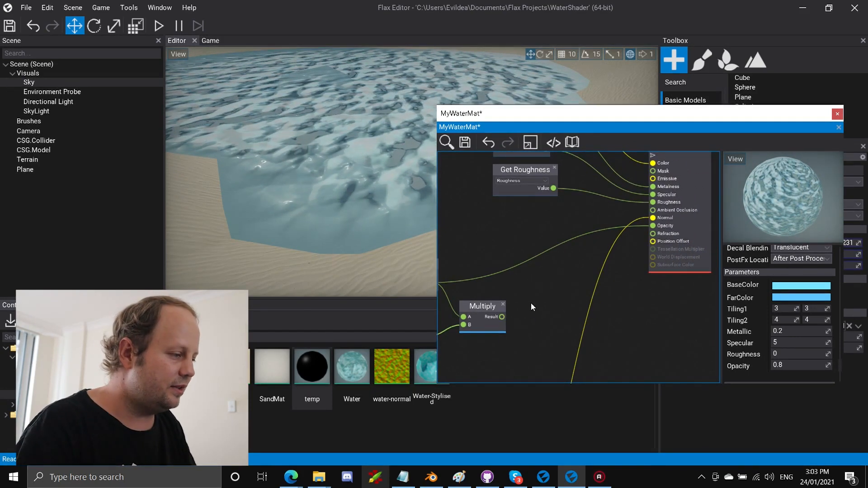
drag(654, 225, 654, 225)
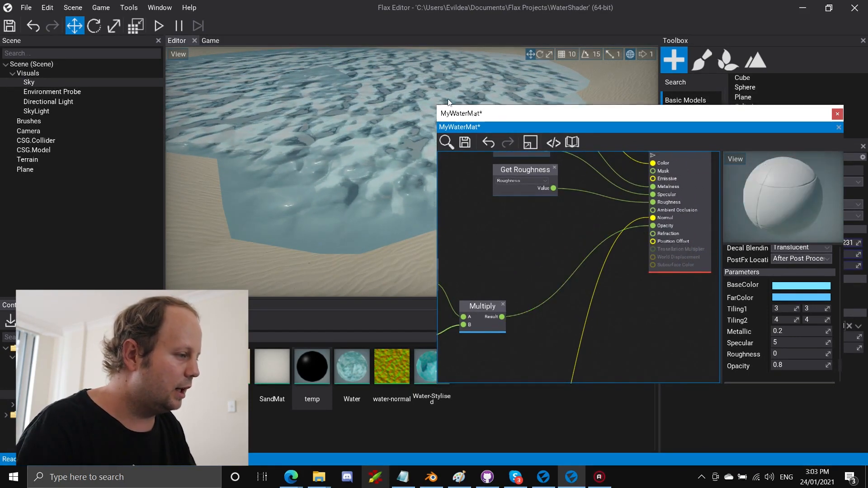
click(464, 143)
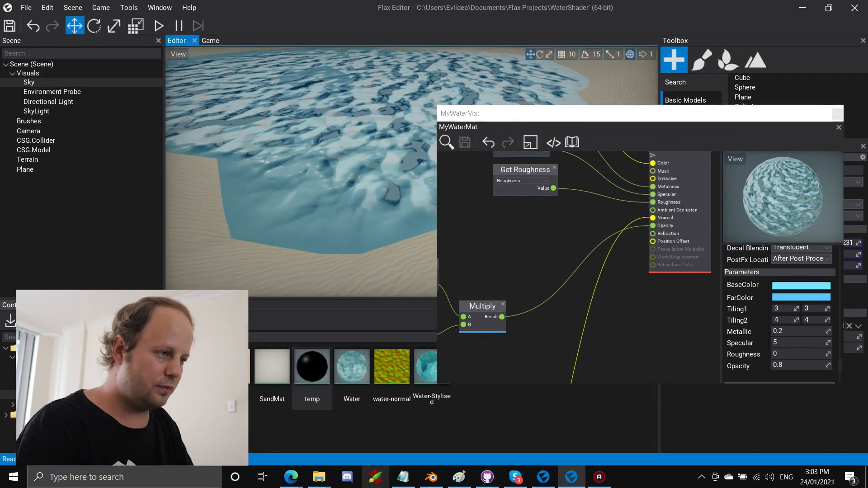
key(w)
right_drag(298, 172, 316, 149)
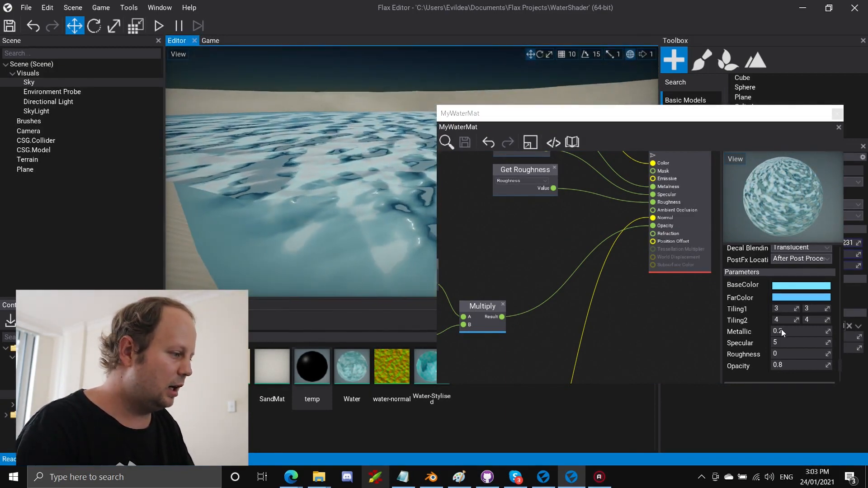
Set the Opacity parameter to 0.3, save the material and view the water from a low angle.
click(789, 364)
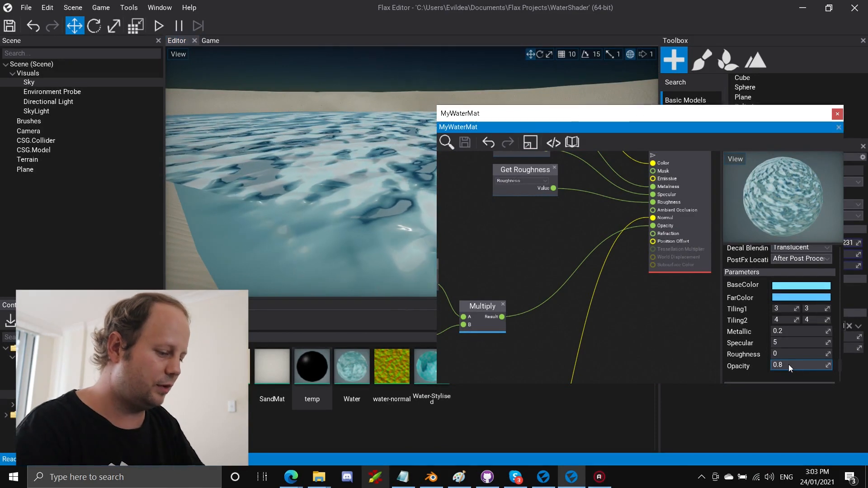
key(BackSpace)
text(3)
key(Return)
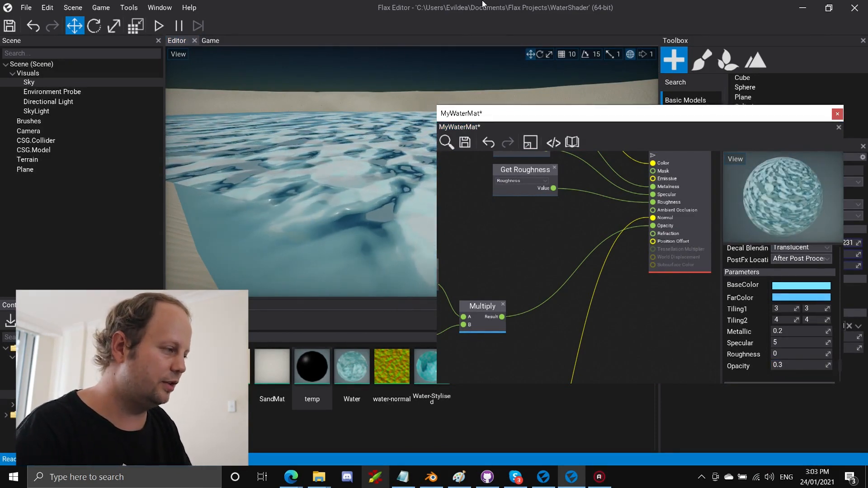
click(465, 143)
mouse_move(353, 164)
right_down()
mouse_move(316, 159)
mouse_move(370, 161)
mouse_move(364, 196)
mouse_move(366, 161)
right_up()
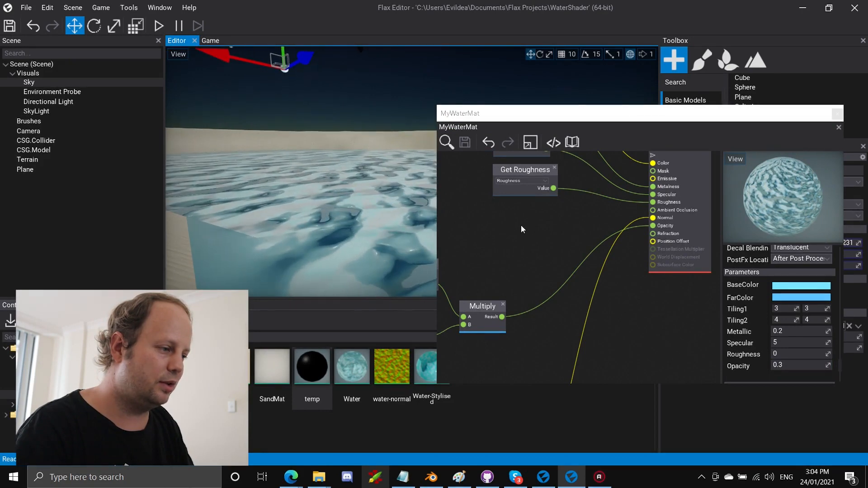
Swap the Multiply inputs so Fresnel feeds A and Get Opacity feeds B, save, and check the water in the scene.
right_drag(506, 257, 621, 211)
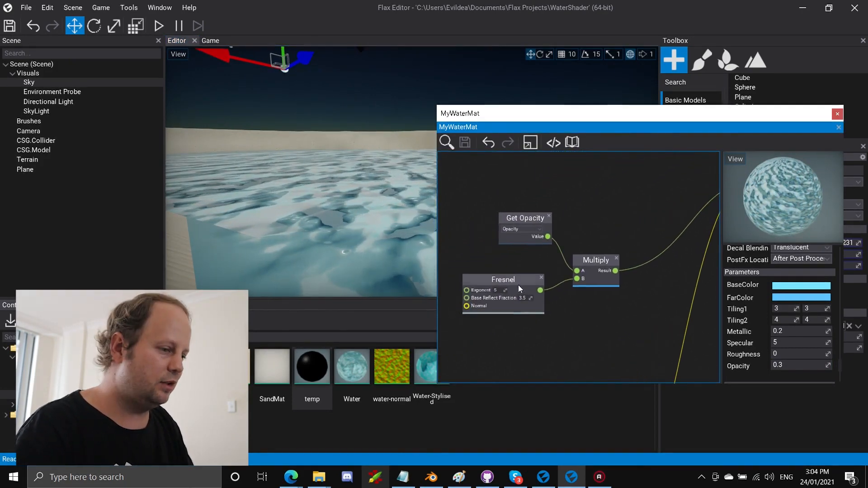
drag(568, 277, 577, 271)
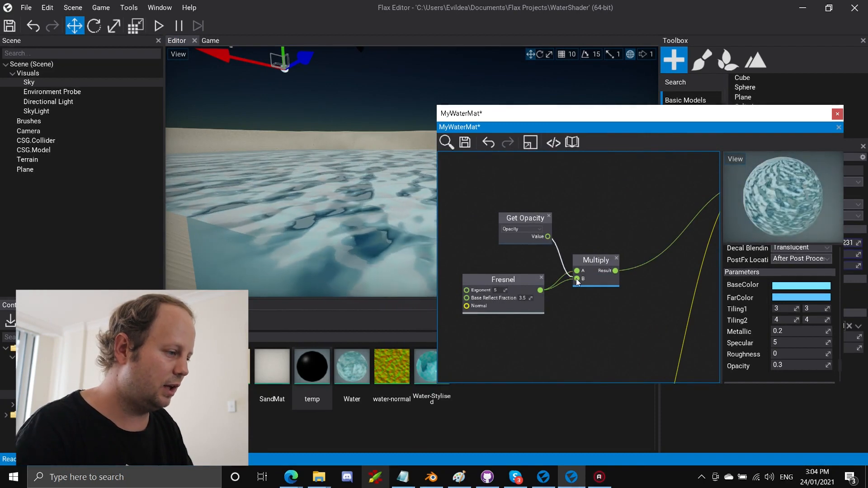
click(465, 143)
right_drag(364, 165, 356, 189)
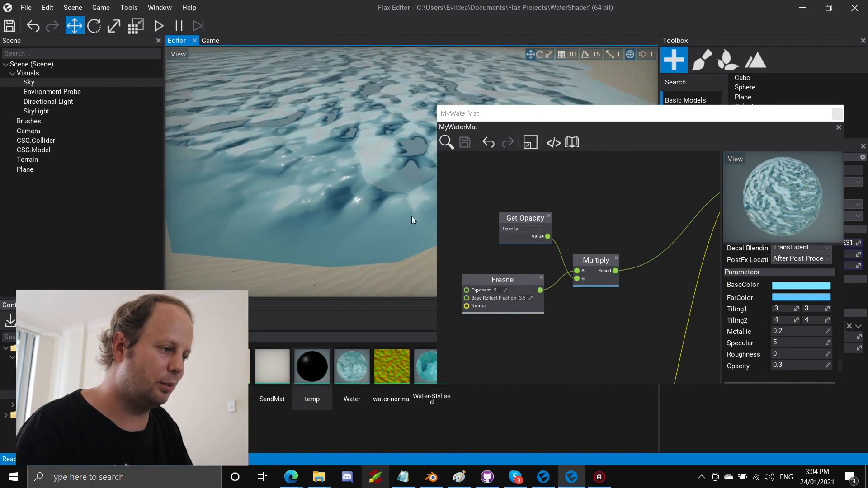
right_drag(596, 315, 559, 293)
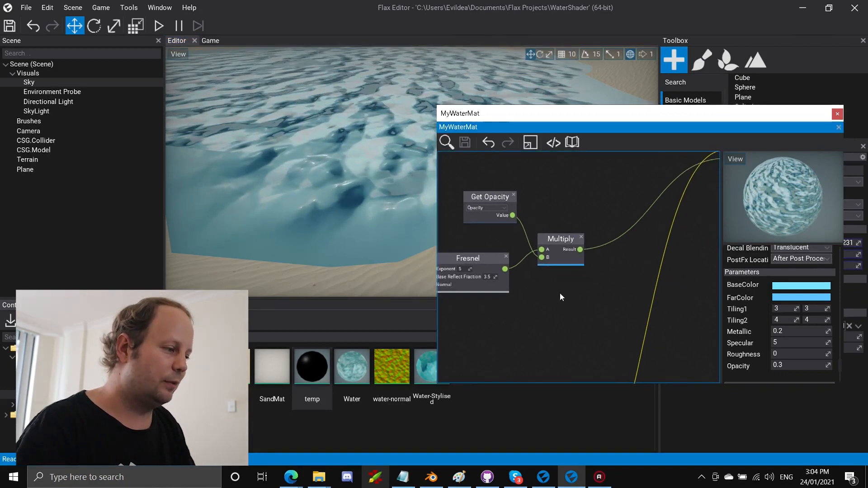
Add a Depth Fade node below Fresnel and a second Multiply node fed by the existing Multiply's result.
right_click(503, 294)
text(dep)
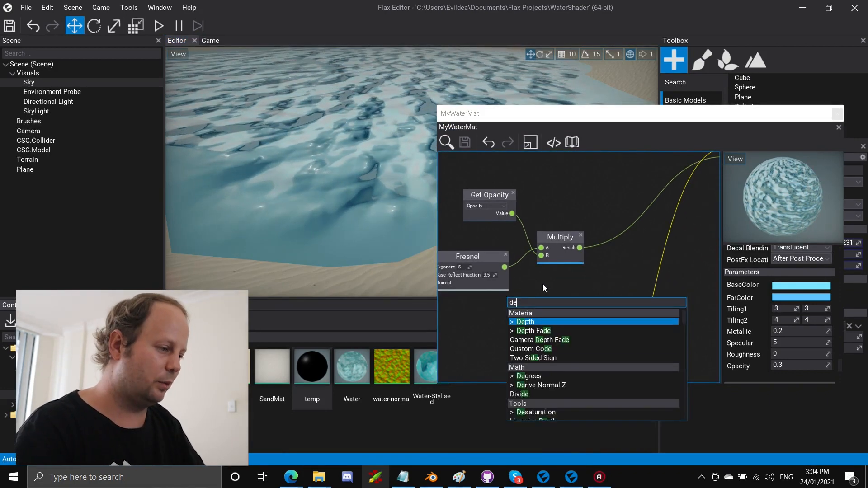
click(544, 330)
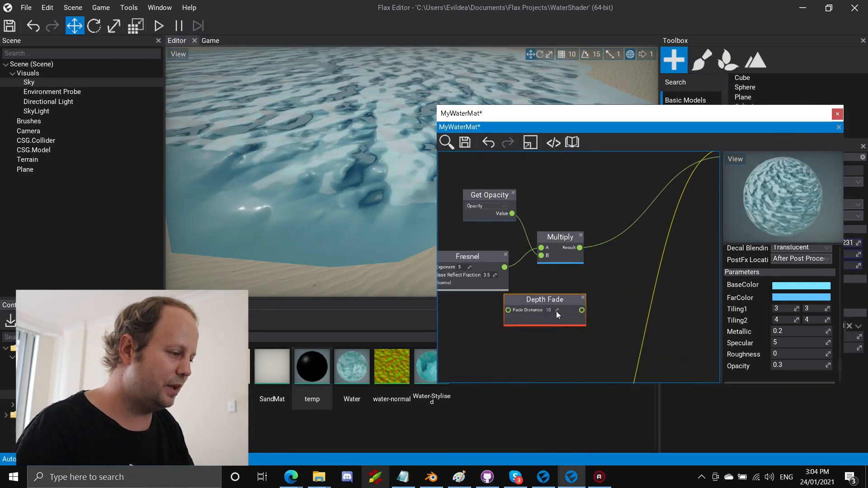
key(ctrl+s)
drag(580, 247, 597, 274)
text(*)
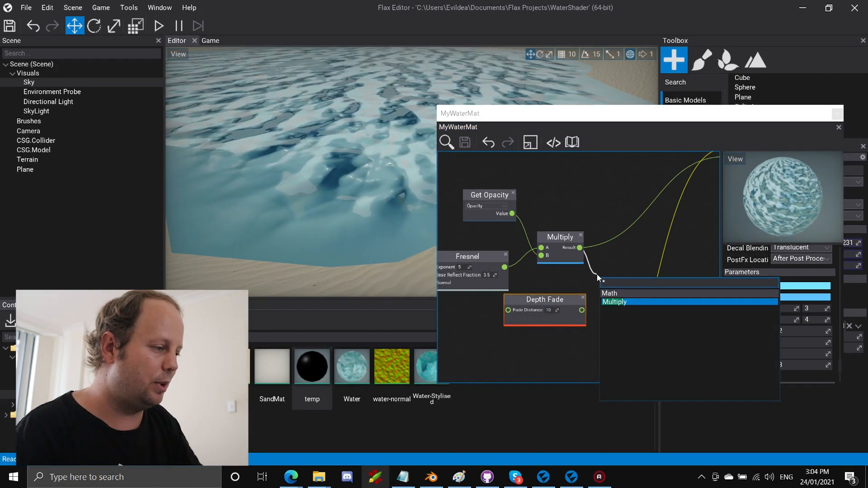
click(615, 302)
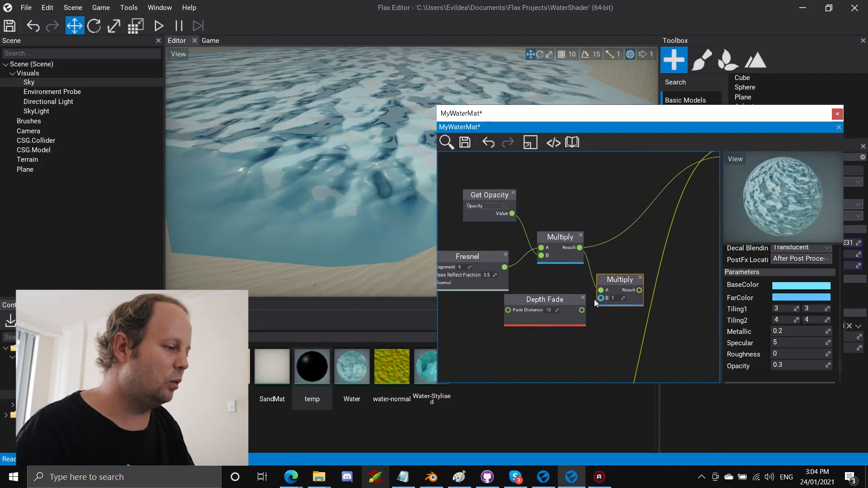
Wire Depth Fade into the new Multiply's B and its result into the Material's Opacity, save, and check the shoreline in the scene.
right_drag(597, 319, 533, 355)
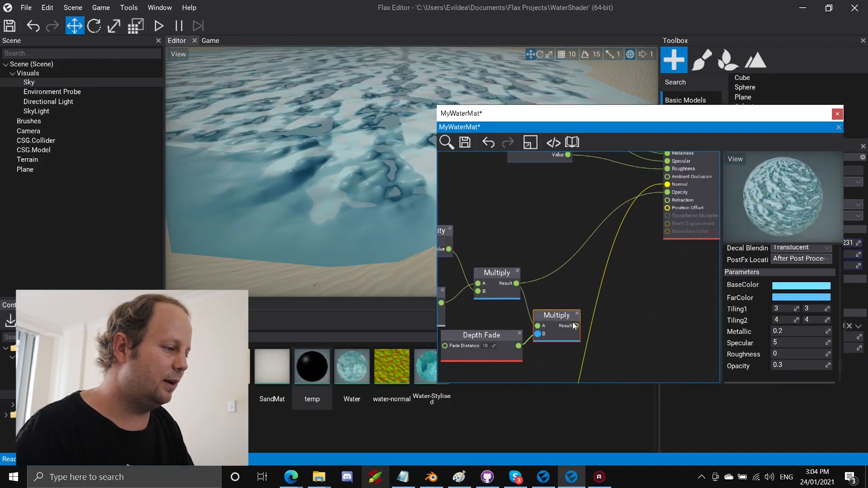
drag(666, 199, 667, 192)
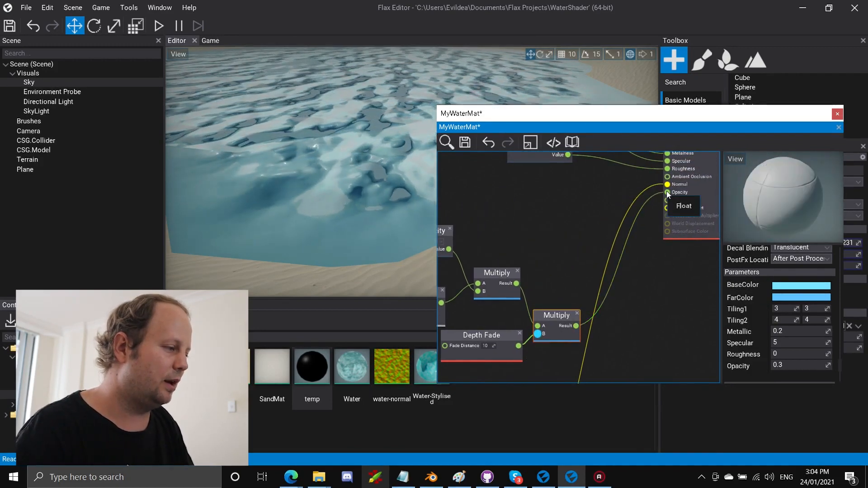
click(464, 142)
right_drag(405, 168, 359, 146)
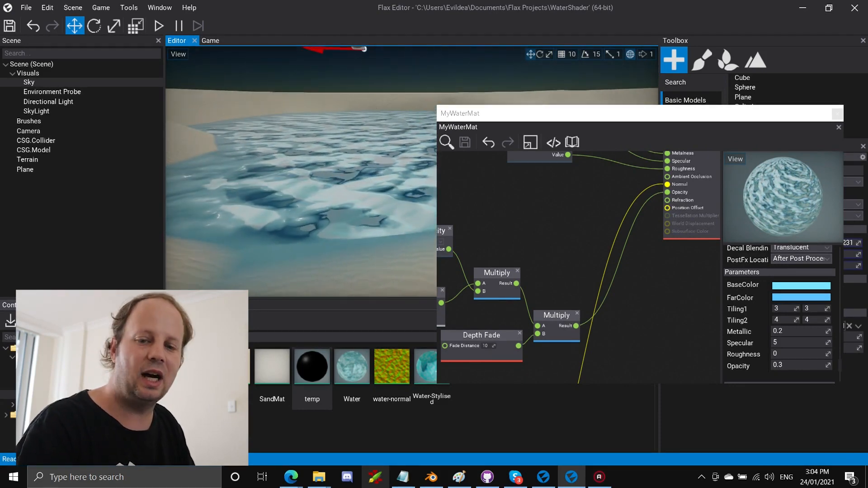
right_drag(389, 179, 404, 180)
Add a Float node connected to the Material's Refraction input.
right_drag(669, 273, 655, 291)
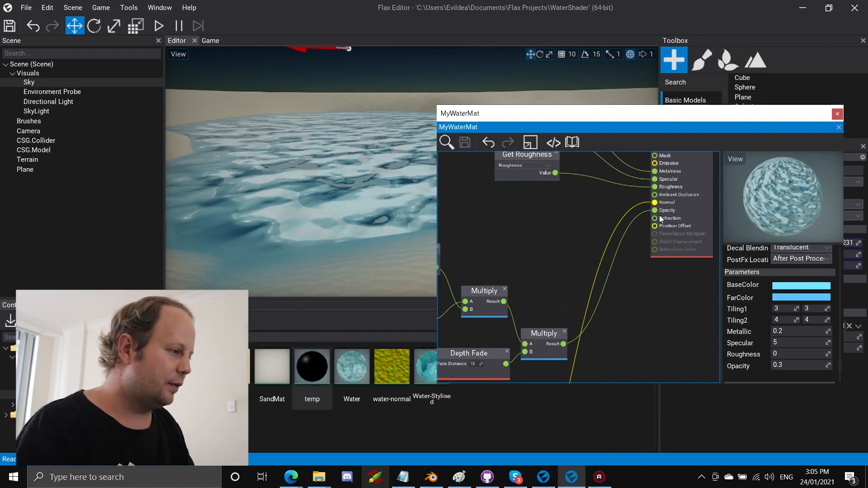
drag(655, 219, 545, 205)
text(fo)
key(BackSpace)
text(lo)
key(Return)
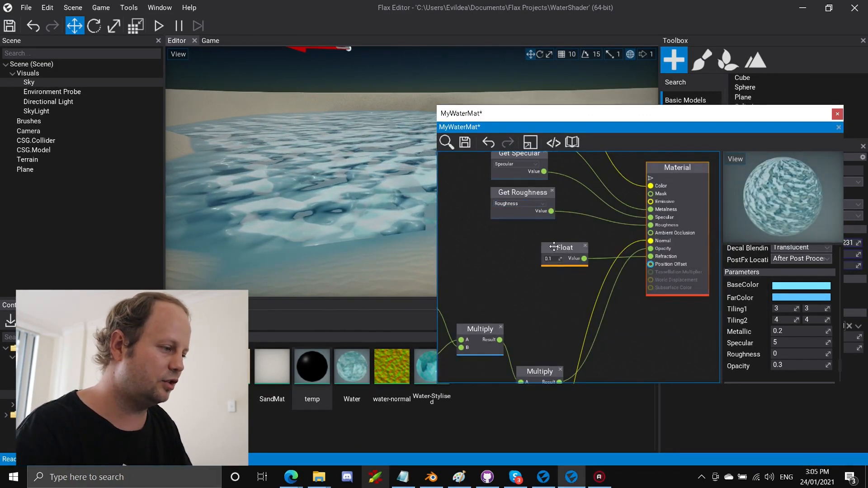
Set the Float node feeding Refraction to 0.95, save the material and view the water in the scene.
drag(554, 253, 522, 253)
click(528, 259)
key(BackSpace)
text(95)
key(Return)
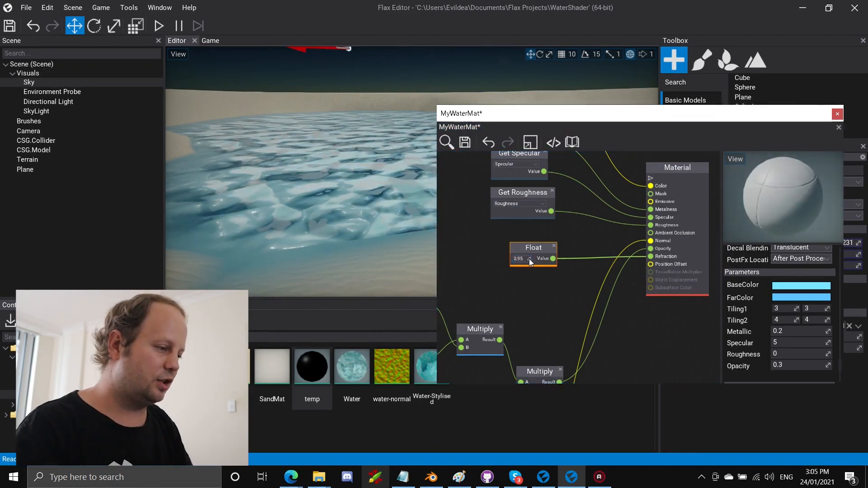
click(464, 142)
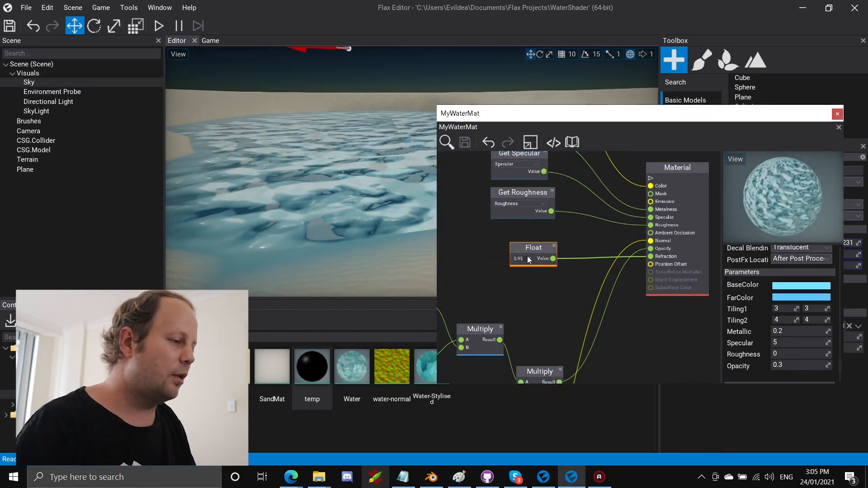
right_drag(307, 171, 233, 157)
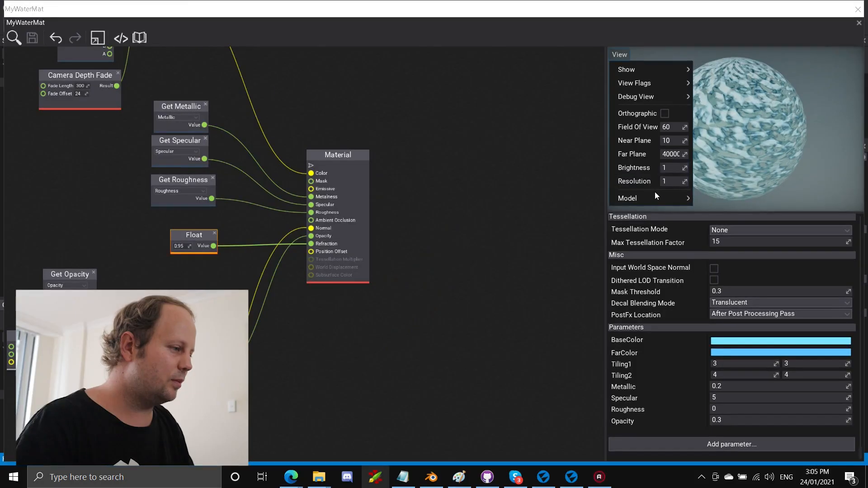
mouse_move(684, 199)
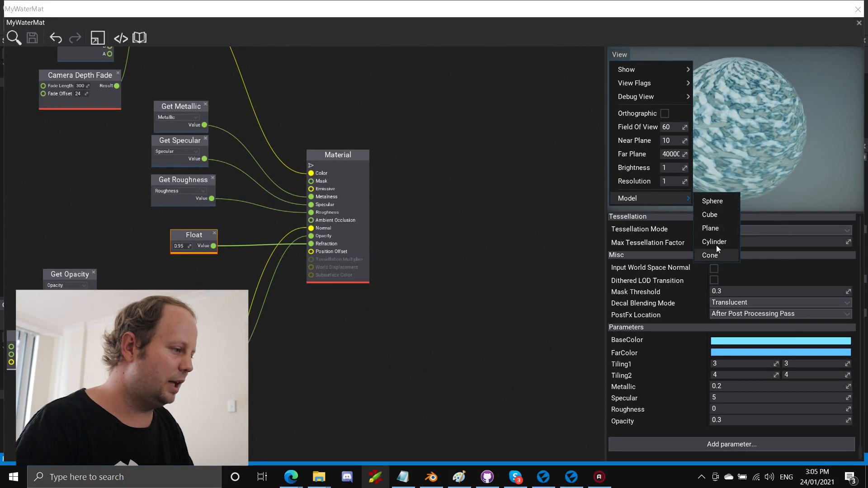
right_drag(413, 227, 432, 229)
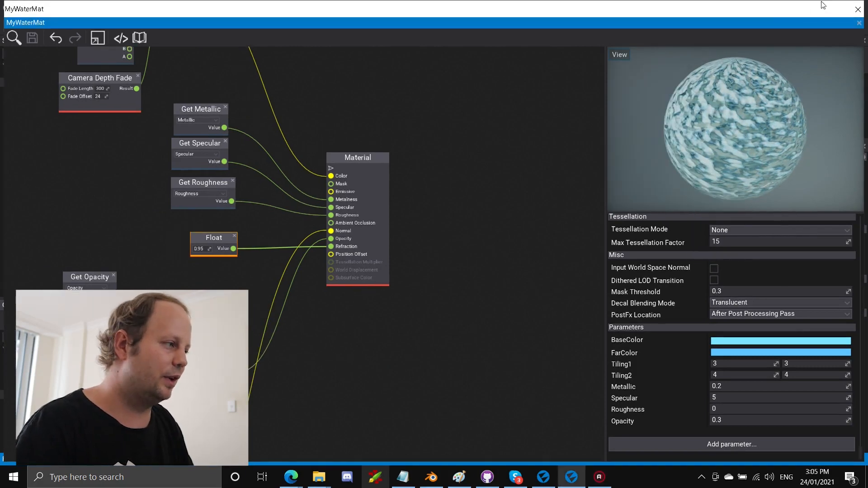
double_click(720, 23)
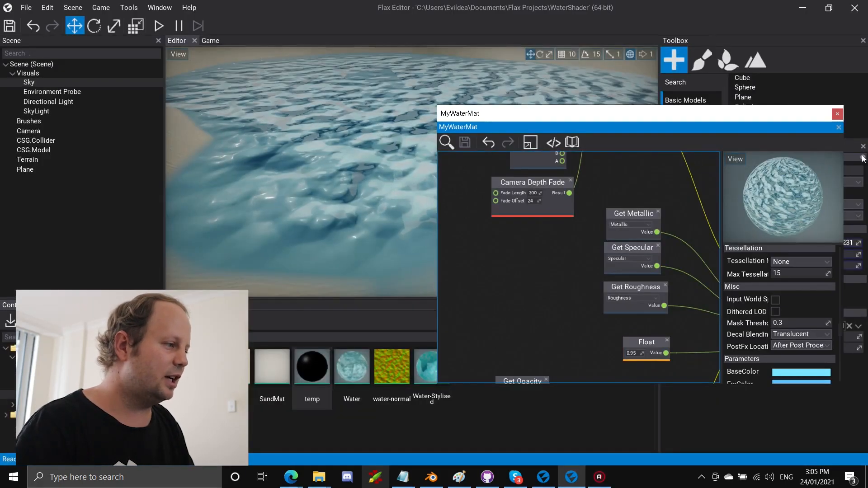
Close the material editor, create a material instance of MyWaterMat named MyWaterMI and apply it to the water plane.
click(839, 115)
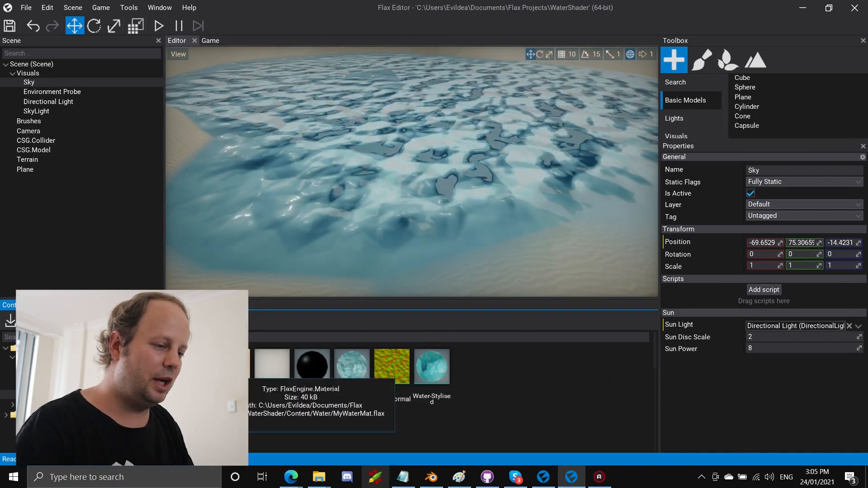
right_click(194, 355)
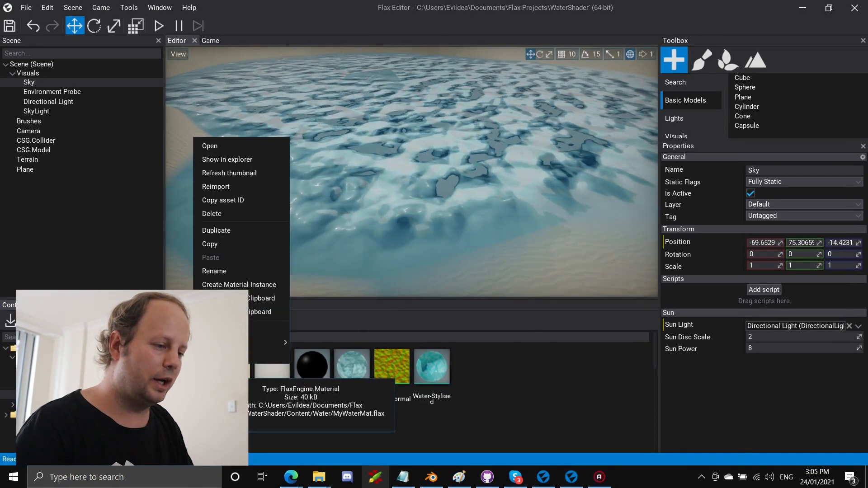
click(234, 285)
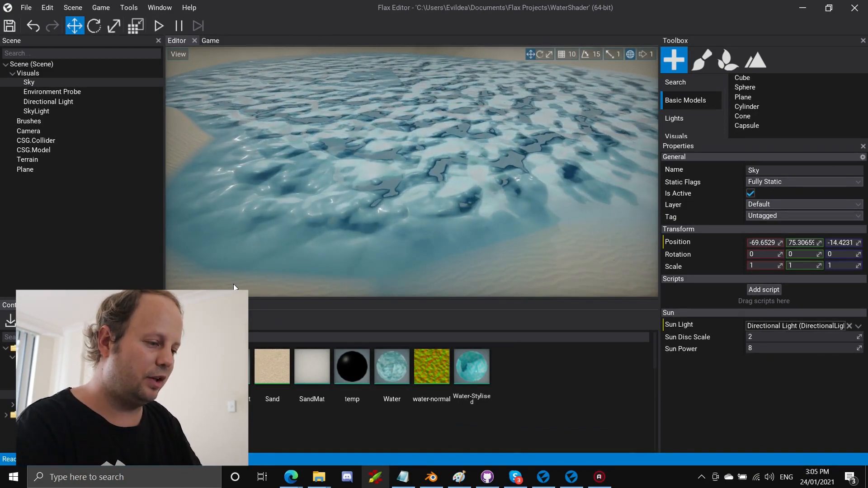
key(Return)
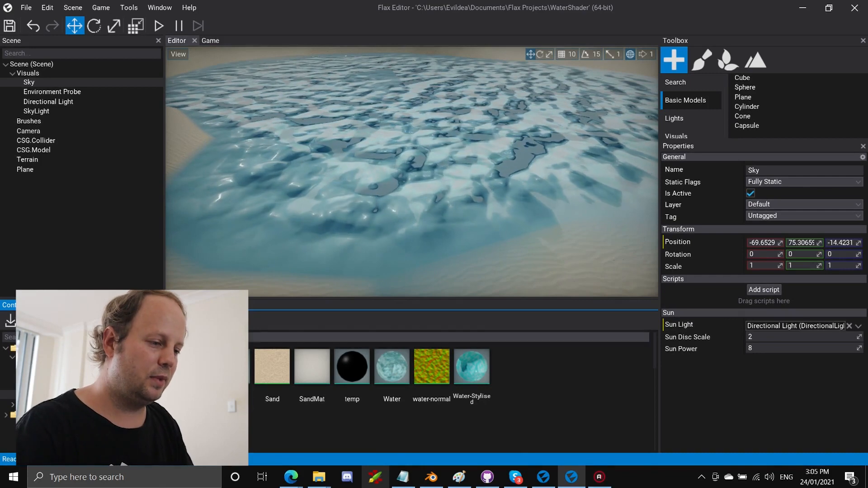
drag(233, 367, 323, 208)
drag(362, 140, 361, 144)
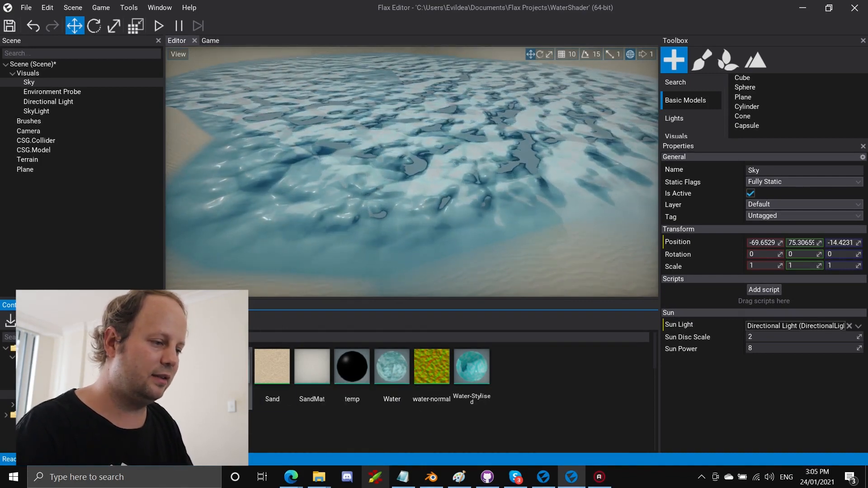
Open MyWaterMI, move its window clear of the water and set its Opacity to 0.8.
double_click(232, 370)
drag(471, 93, 688, 158)
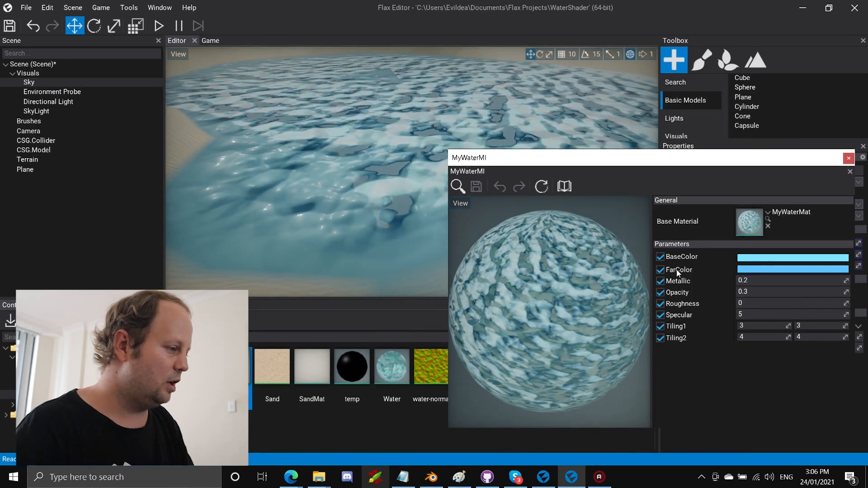
click(750, 278)
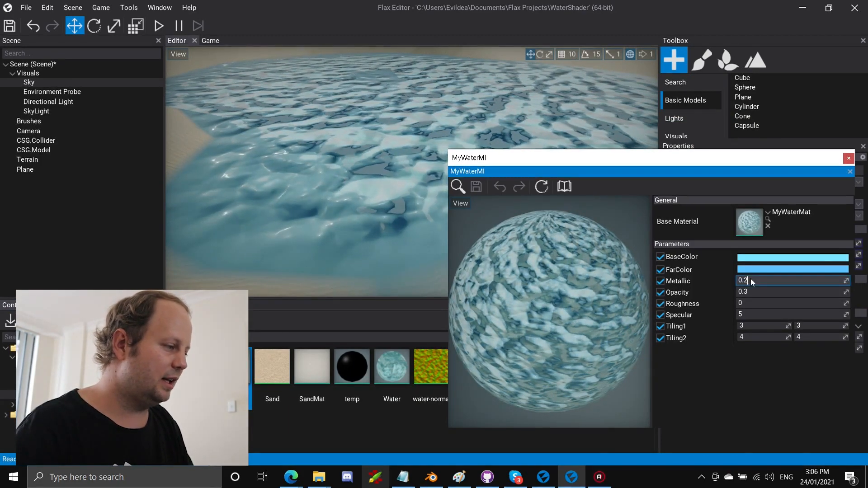
key(BackSpace)
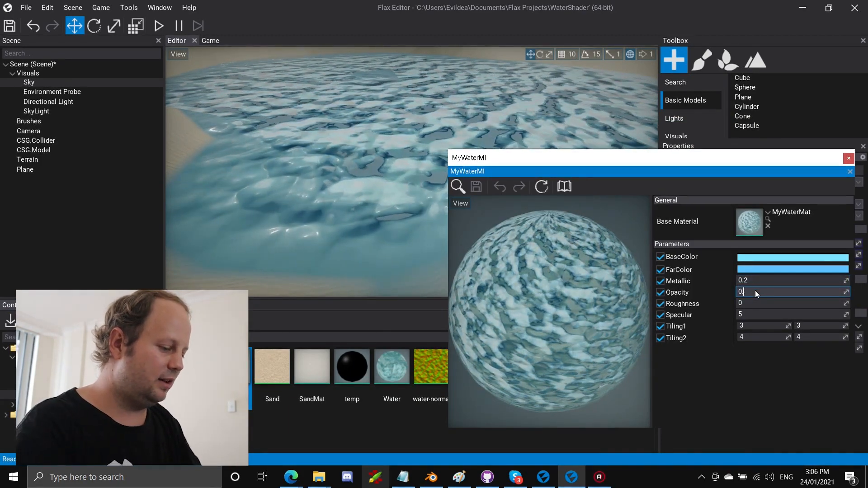
text(8)
key(Return)
right_drag(377, 210, 381, 216)
click(757, 291)
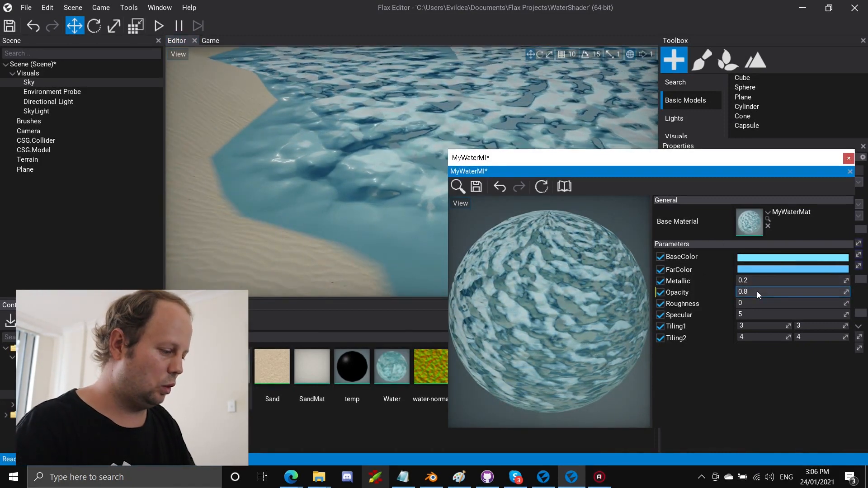
Set MyWaterMI's Roughness to 0.1 and save the instance.
click(754, 302)
text(.1)
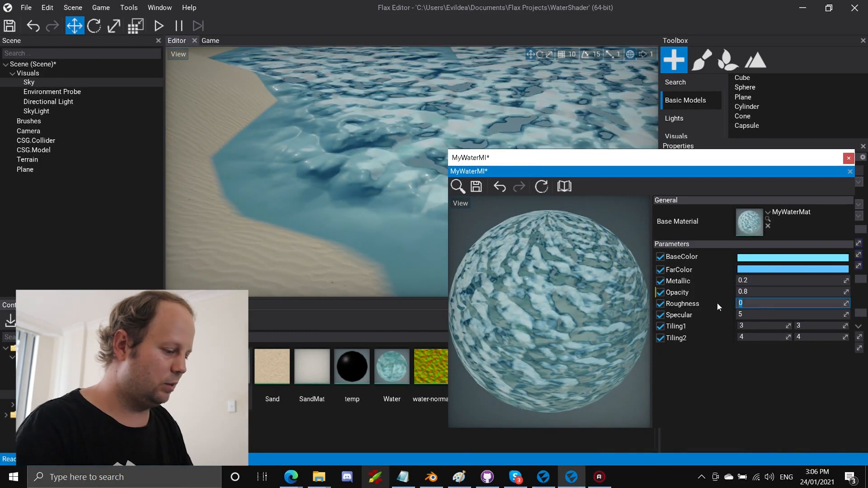
key(Return)
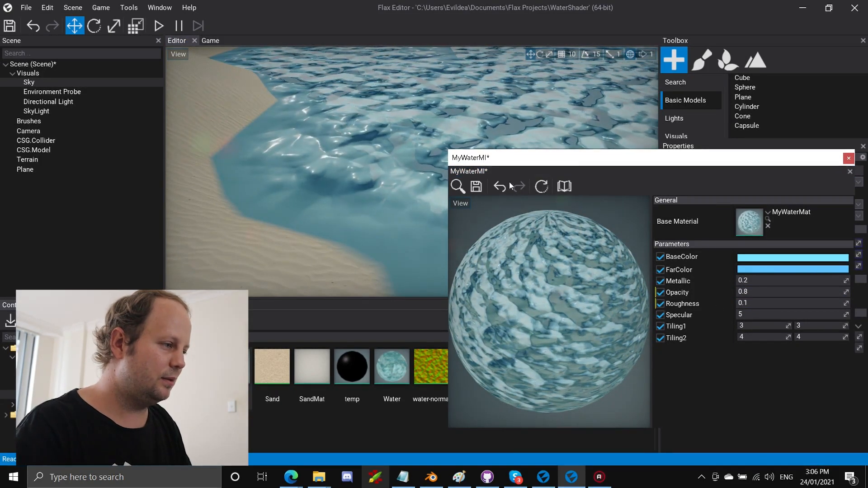
click(476, 186)
Set MyWaterMI's Specular to 0.5 and Opacity to 0.7, and view the water from a low angle.
right_drag(352, 172, 434, 174)
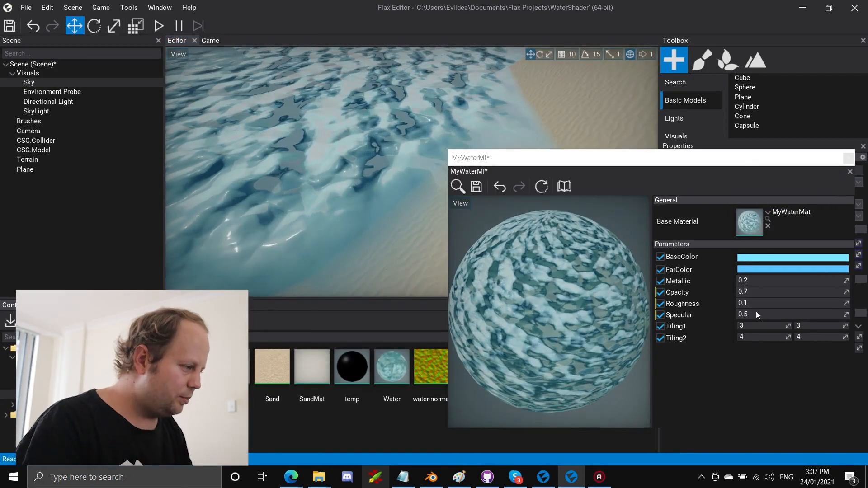
click(757, 314)
click(760, 306)
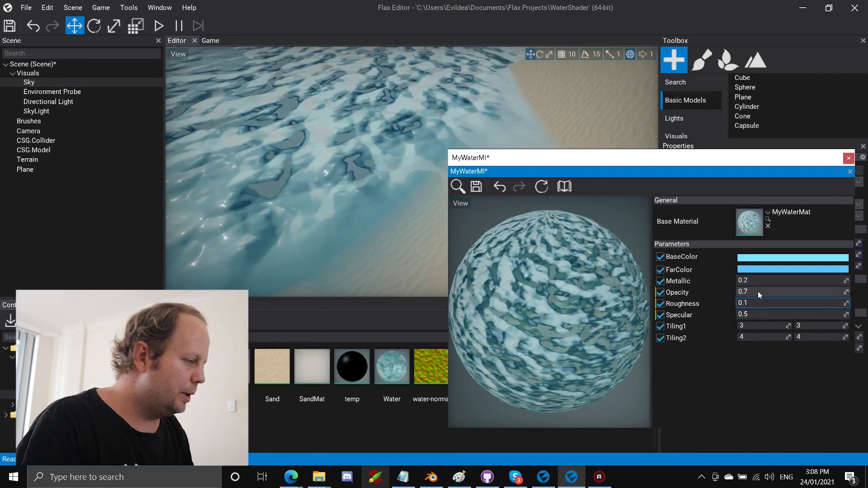
click(758, 292)
mouse_move(307, 172)
right_down()
mouse_move(330, 188)
mouse_move(300, 192)
mouse_move(324, 188)
mouse_move(305, 169)
right_up()
mouse_move(387, 155)
right_down()
mouse_move(373, 174)
mouse_move(387, 156)
right_up()
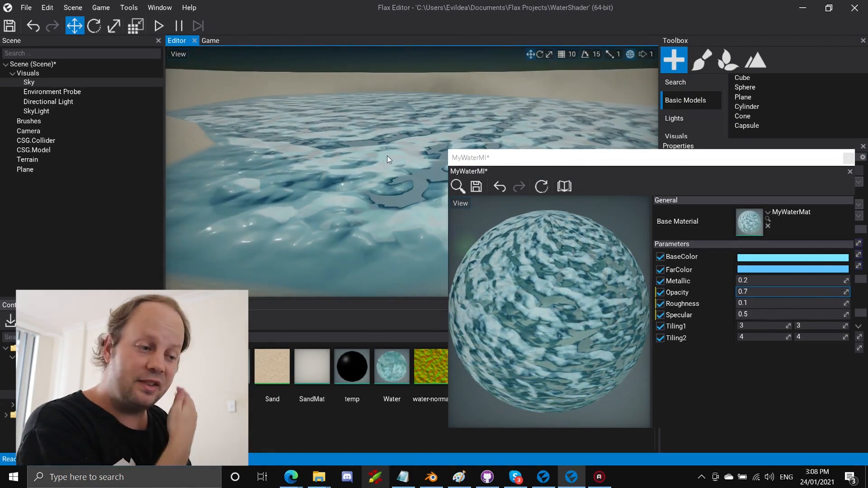
Reopen MyWaterMat, locate the Fresnel node's Base Reflect Fraction and move the editor window clear of the water.
double_click(194, 368)
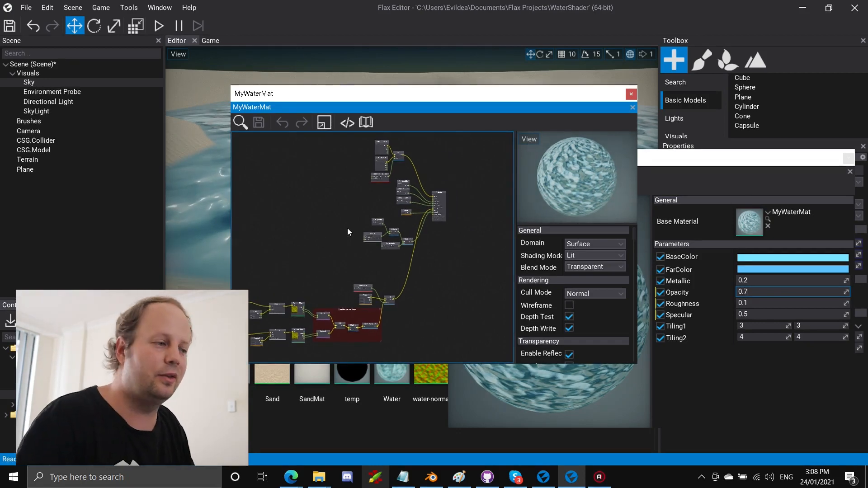
scroll(349, 228, up, 5)
right_drag(437, 216, 406, 248)
scroll(406, 247, up, 4)
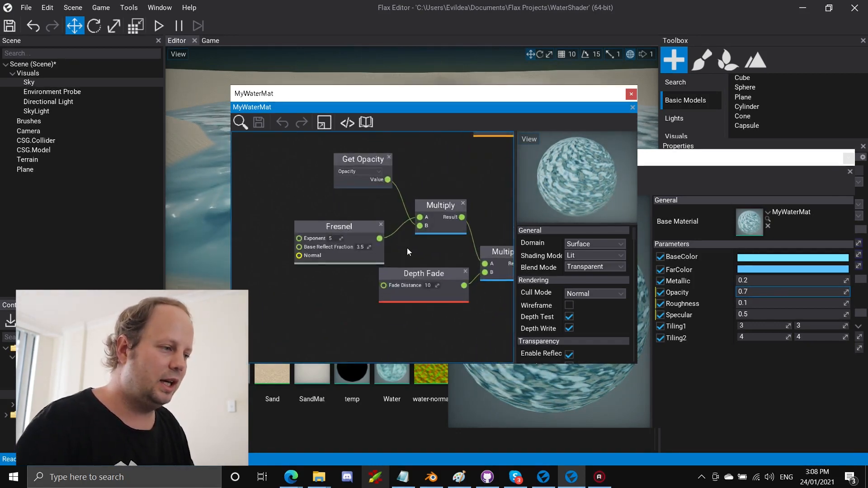
click(353, 247)
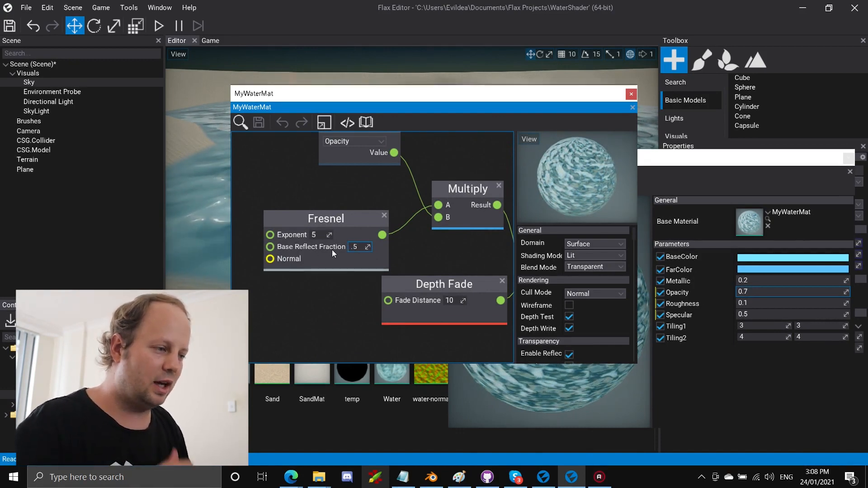
click(329, 290)
click(260, 123)
drag(352, 108, 501, 174)
Set the Fresnel node's Base Reflect Fraction to 0.35 and save the material.
click(507, 315)
text(0.35)
key(Return)
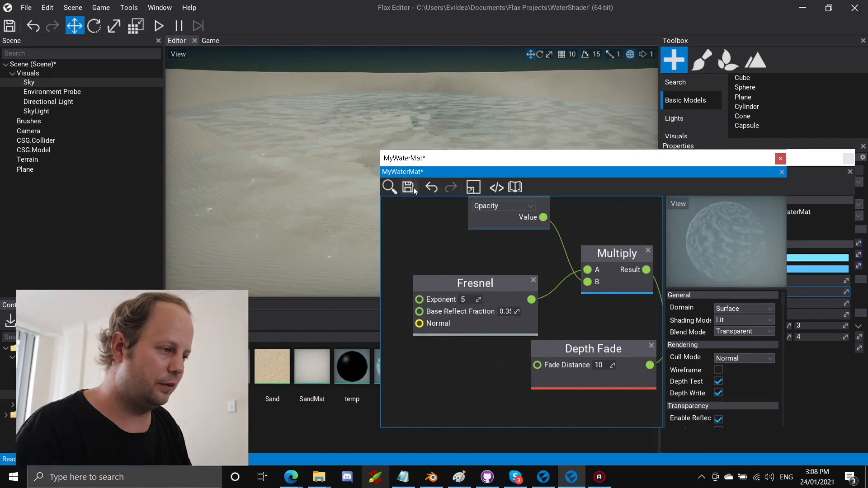
click(410, 187)
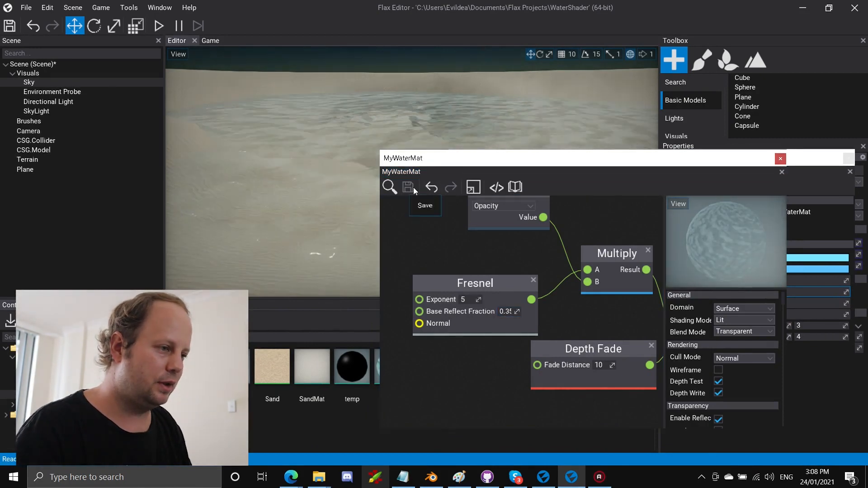
Set the Fresnel node's Base Reflect Fraction to 0.85, save the material and view the water surface.
click(510, 311)
text(0.5)
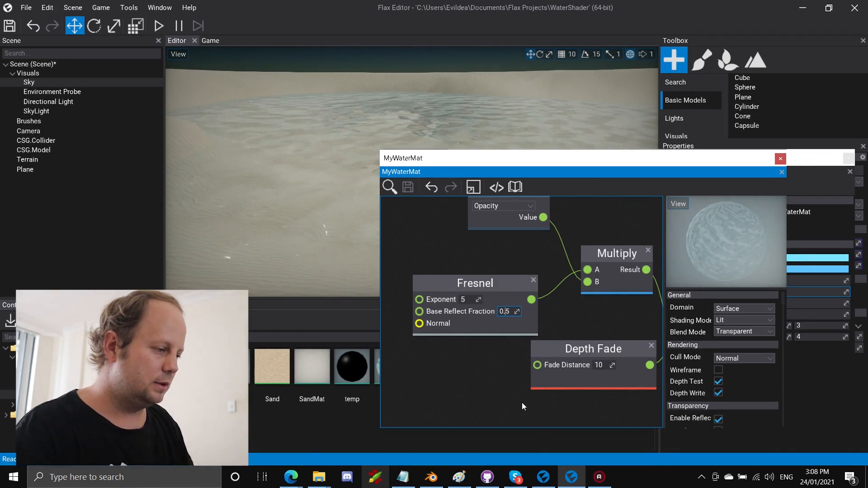
text(8)
click(517, 402)
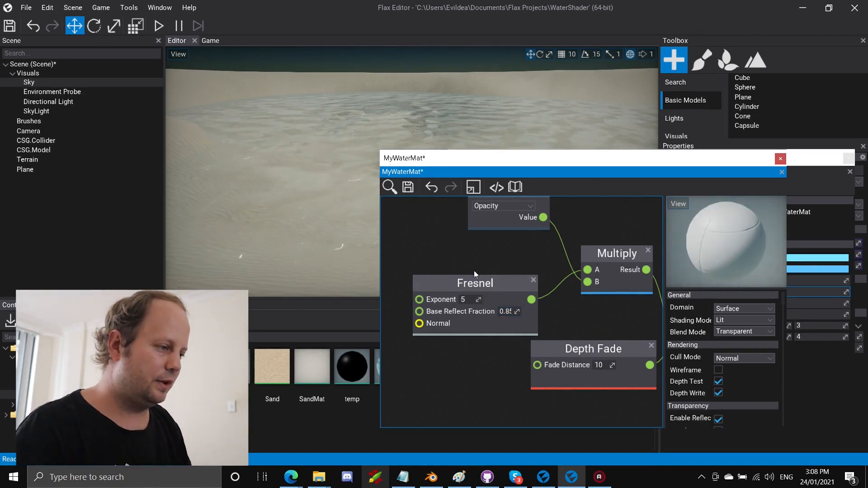
click(410, 188)
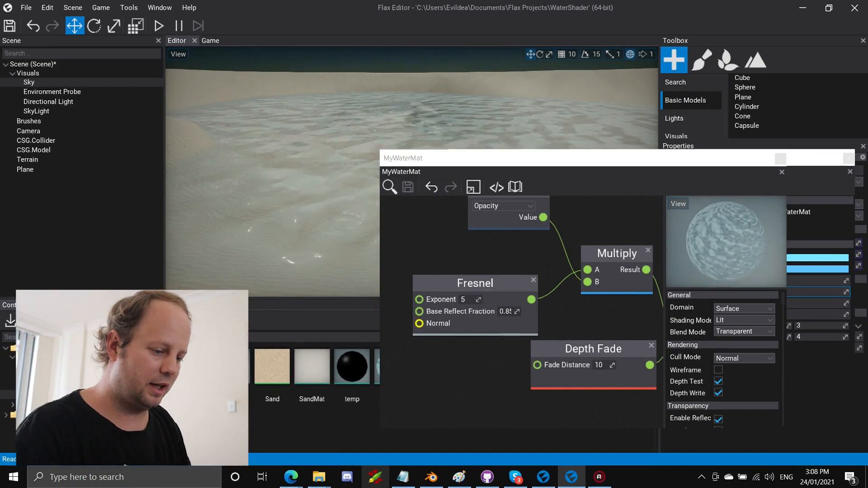
right_drag(294, 158, 323, 138)
right_drag(237, 205, 237, 202)
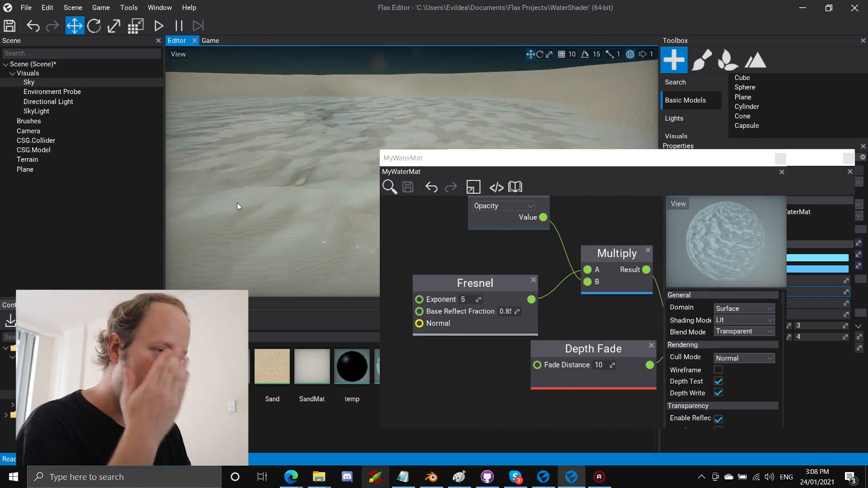
Set the Fresnel node's Base Reflect Fraction to 1.35 and save the material.
click(508, 313)
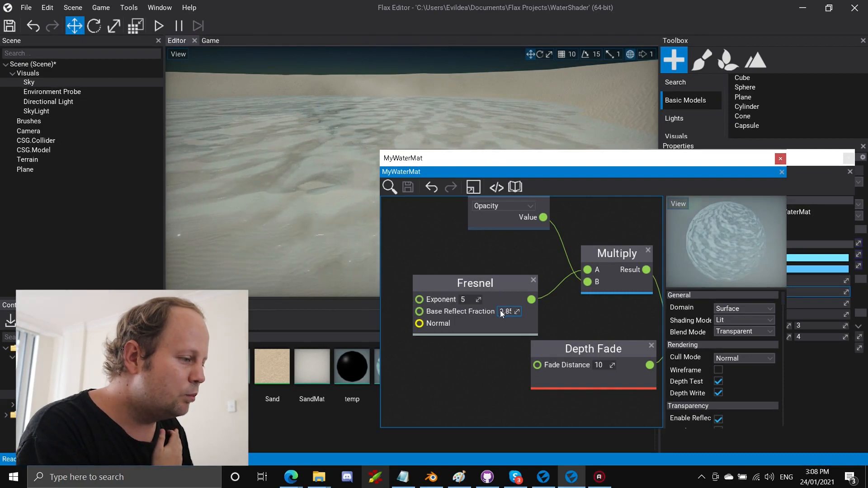
drag(500, 311, 562, 321)
text(1.35)
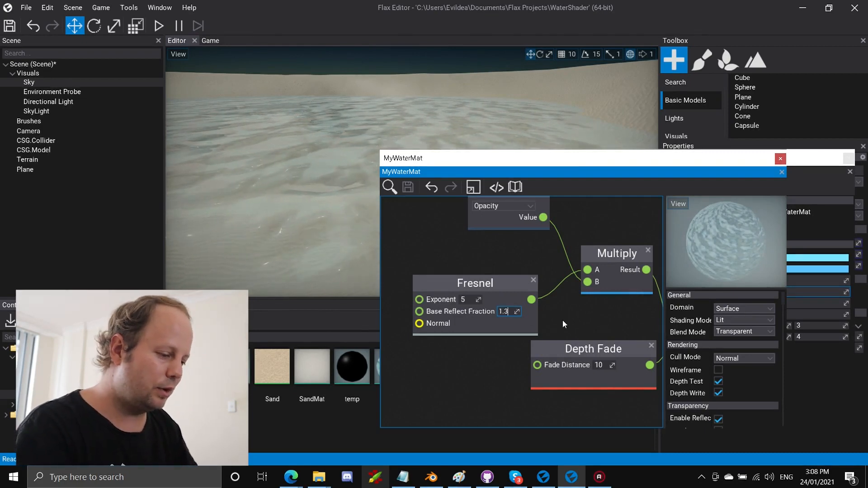
key(Return)
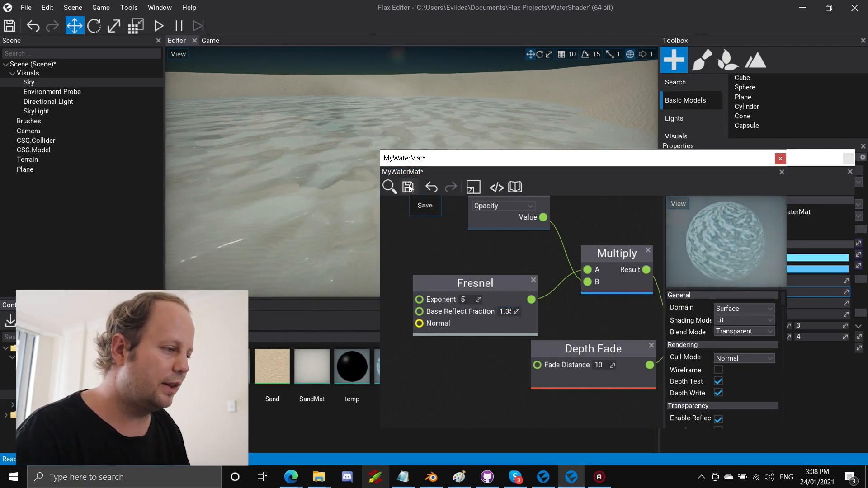
click(409, 187)
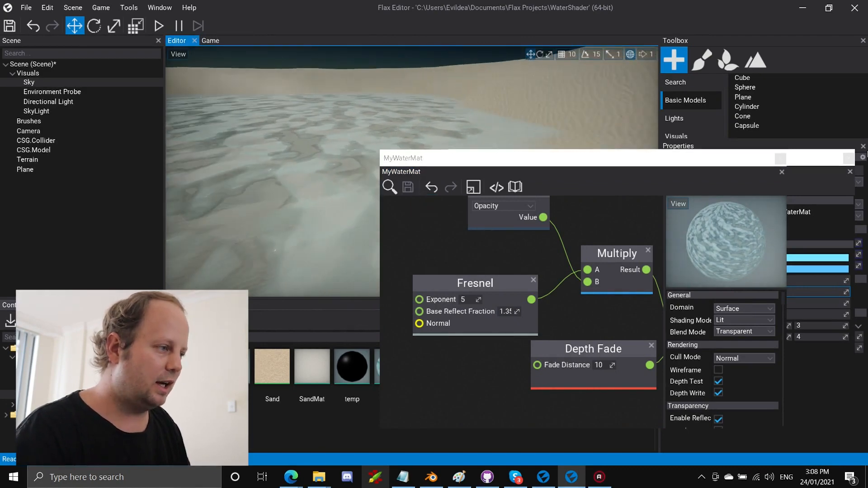
Close the material instance and MyWaterMat editors and inspect the water along the shoreline up close.
click(849, 160)
click(424, 283)
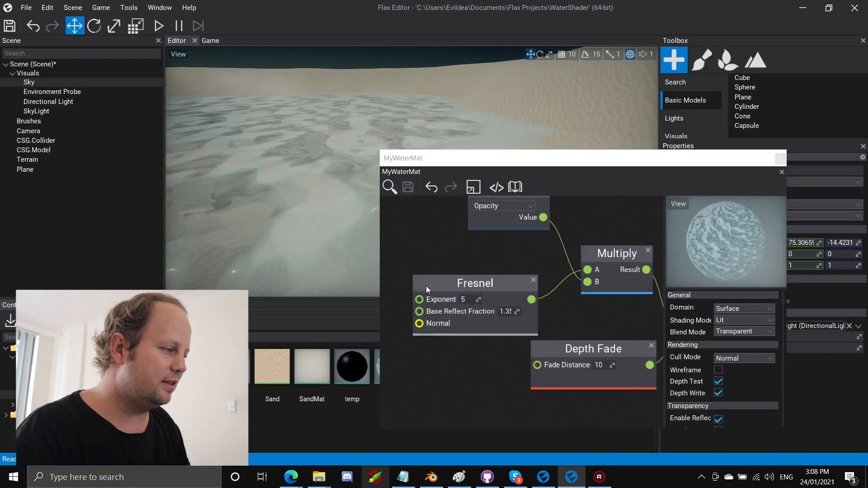
click(775, 158)
right_drag(484, 153, 527, 190)
key(w)
key(s)
key(w)
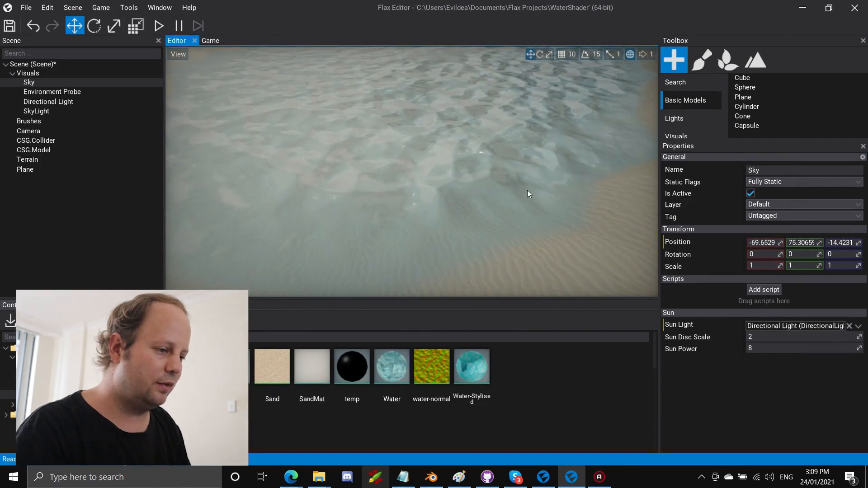
Compare water looks by applying the Water material and the custom water material to the plane in turn, ending with the custom one.
drag(386, 376, 400, 177)
mouse_move(400, 177)
right_down()
mouse_move(393, 138)
mouse_move(402, 151)
mouse_move(391, 192)
mouse_move(411, 178)
right_up()
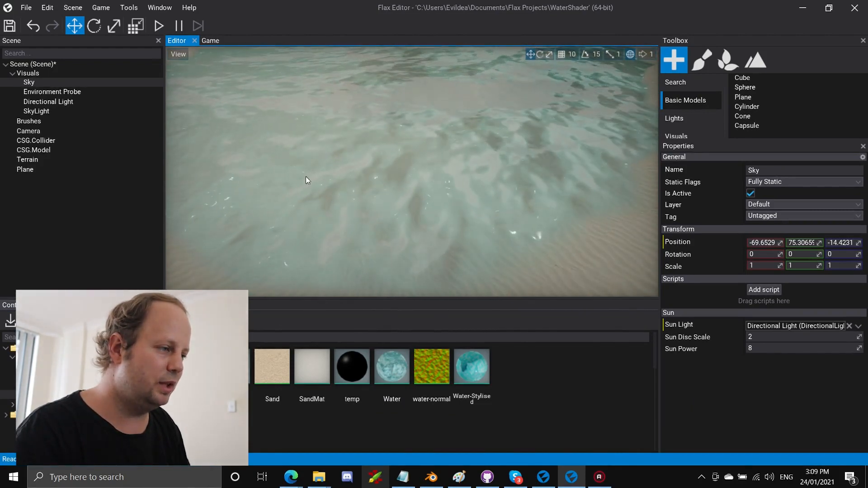
drag(193, 367, 309, 233)
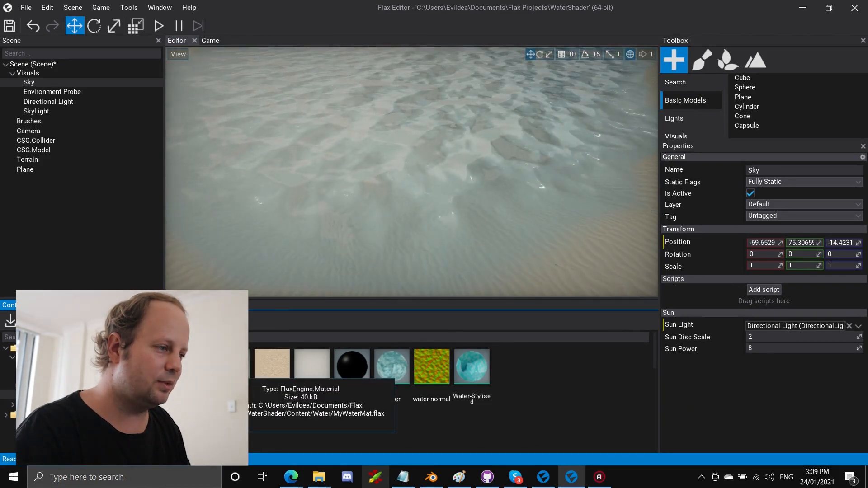
drag(392, 366, 401, 219)
drag(193, 367, 304, 213)
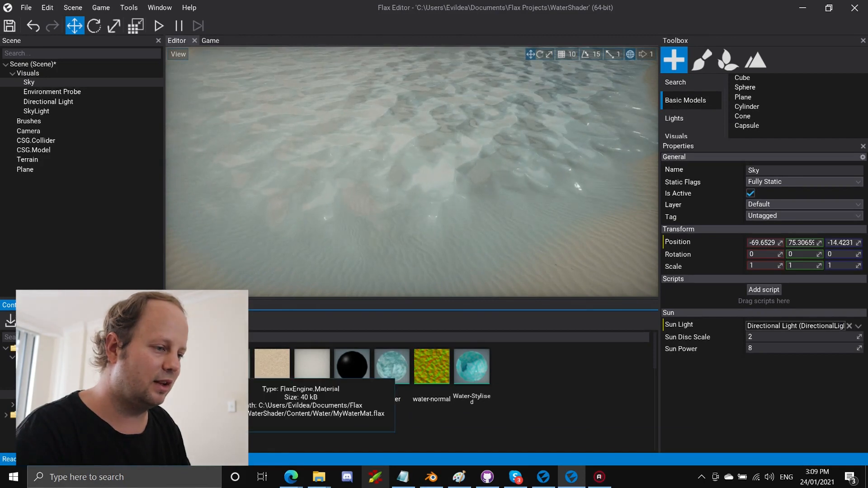
Open MyWaterMat and set the Y speed to 0.007 in the Vector2 feeding the upper Panner.
double_click(194, 367)
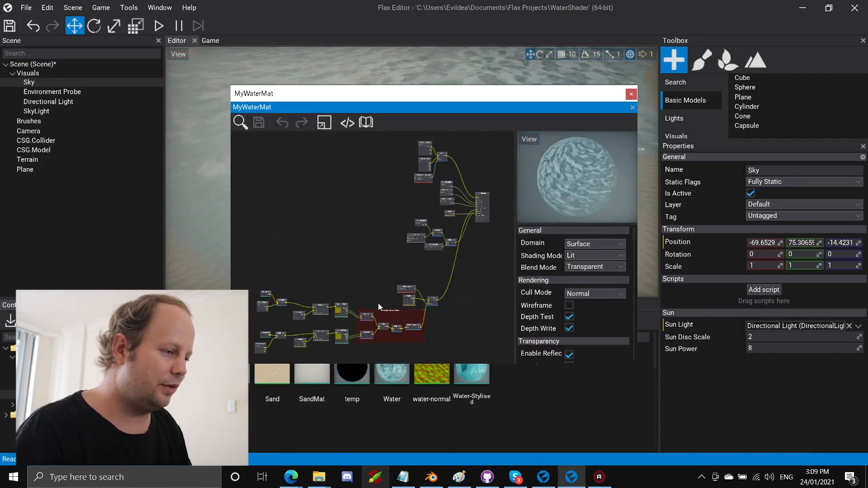
scroll(377, 303, up, 5)
scroll(346, 208, up, 2)
scroll(357, 235, up, 1)
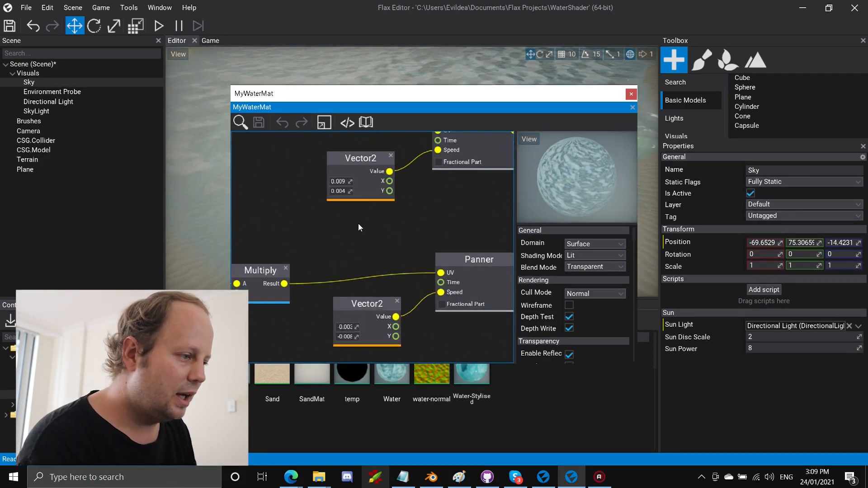
click(345, 192)
key(BackSpace)
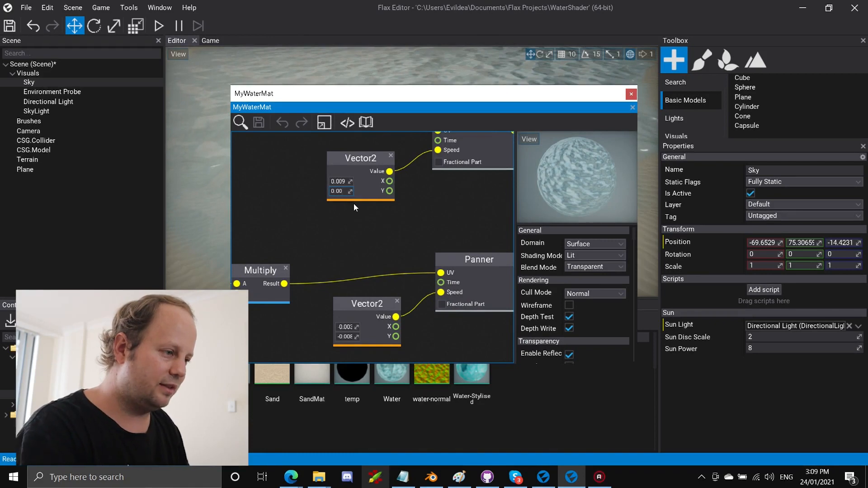
text(7)
key(Return)
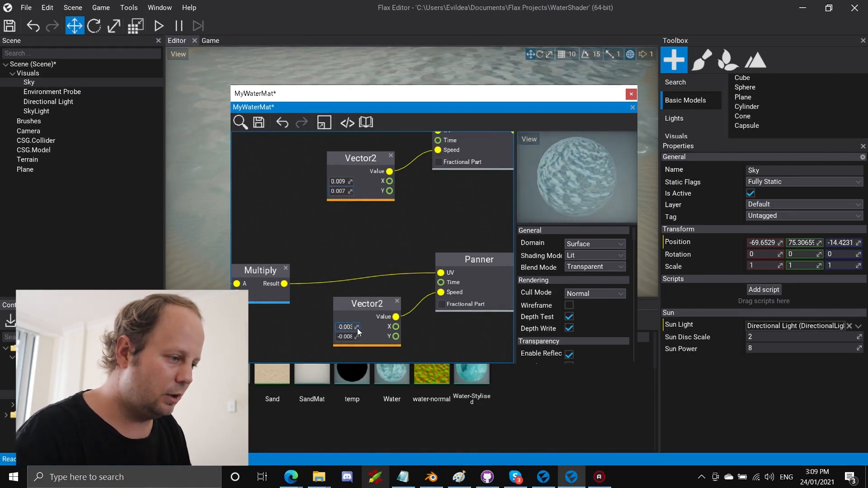
Set the lower Panner's speed Vector2 to X -0.008 and Y -0.011, and save and close MyWaterMat.
text(8)
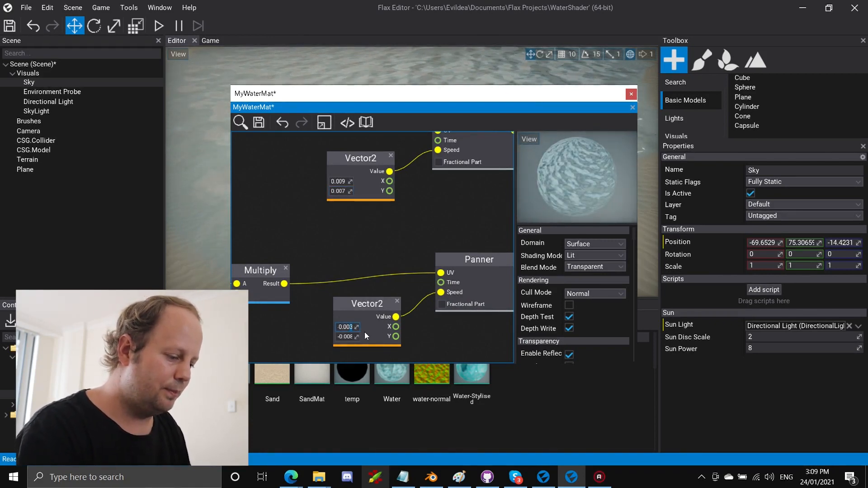
drag(350, 337, 361, 340)
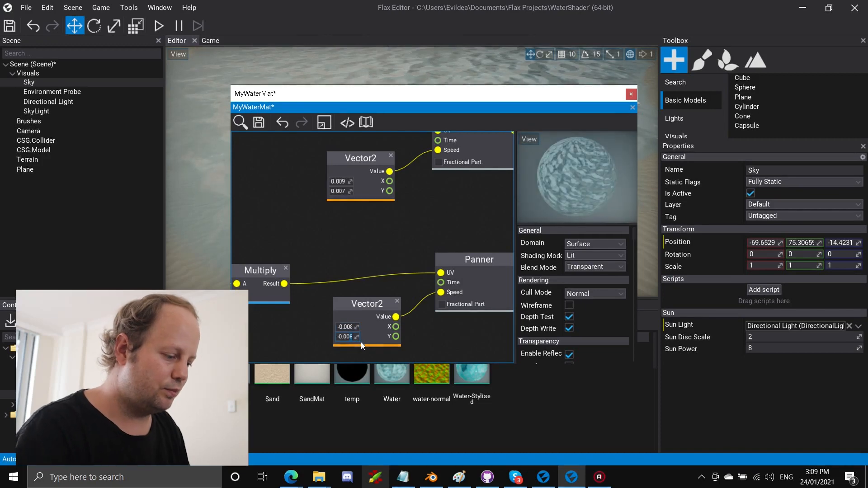
text(11)
key(Return)
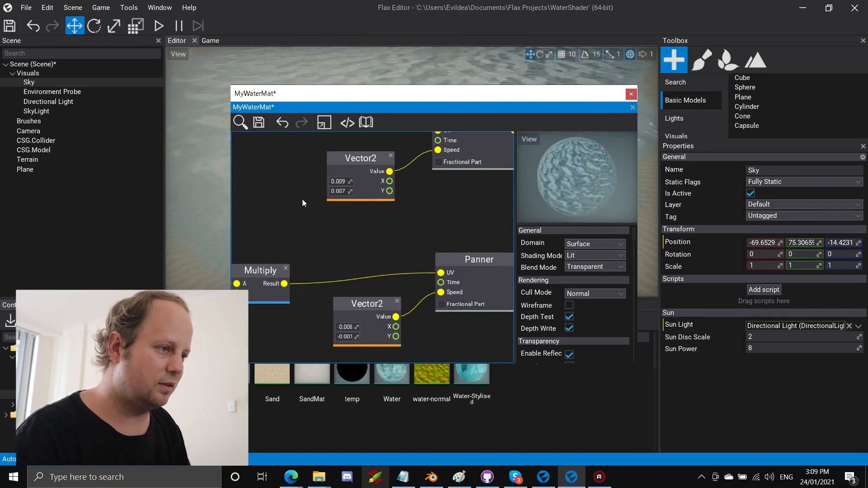
key(BackSpace)
text(1)
key(Return)
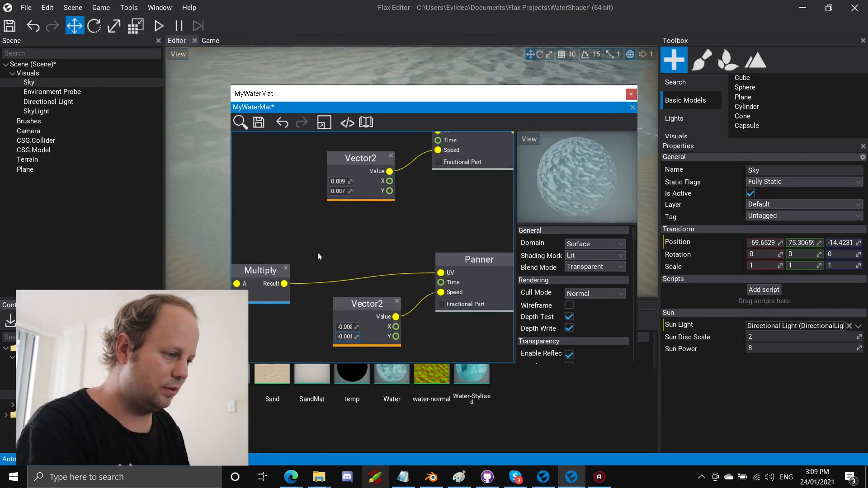
click(257, 122)
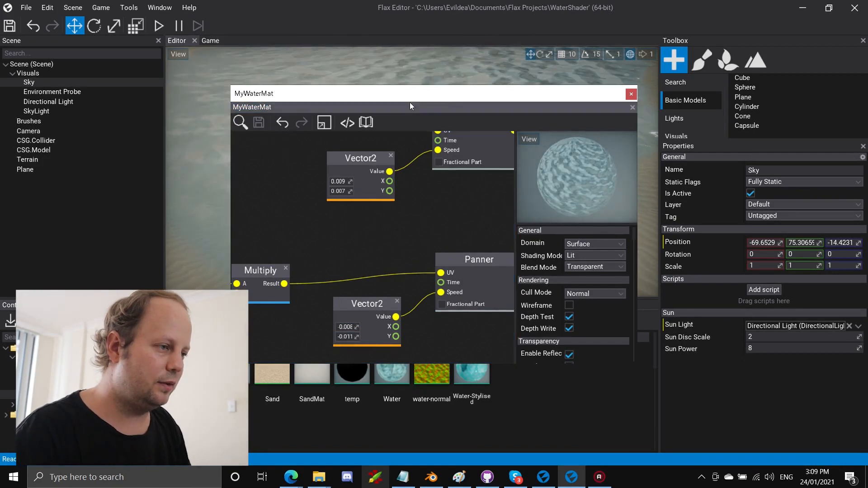
click(631, 94)
right_drag(546, 140, 501, 143)
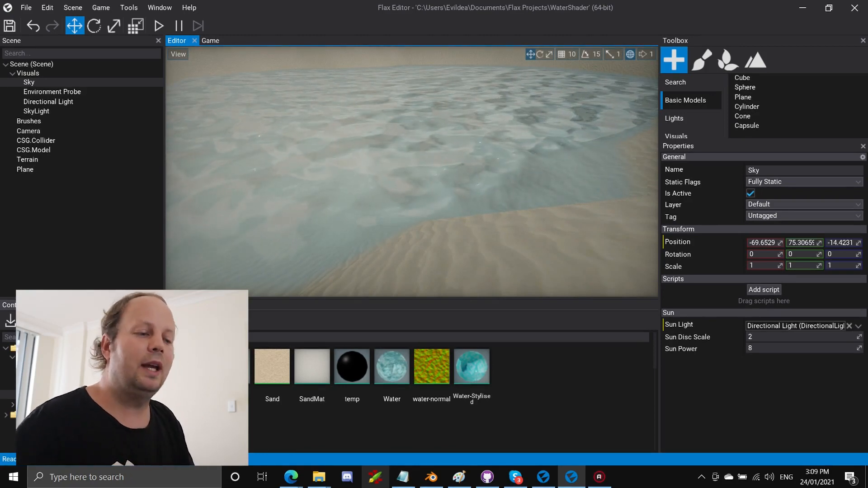
Reopen MyWaterMat and review the opacity, Camera Depth Fade, metallic, specular, roughness and refraction nodes.
double_click(233, 369)
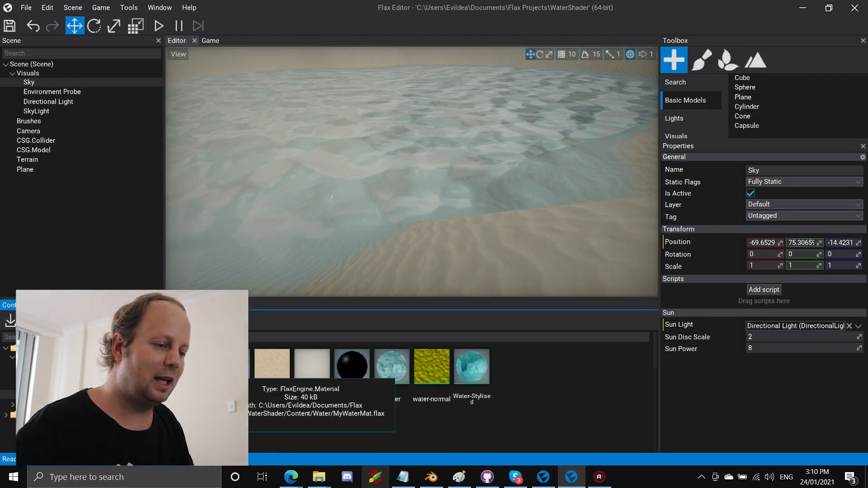
right_drag(433, 220, 385, 218)
scroll(386, 220, up, 5)
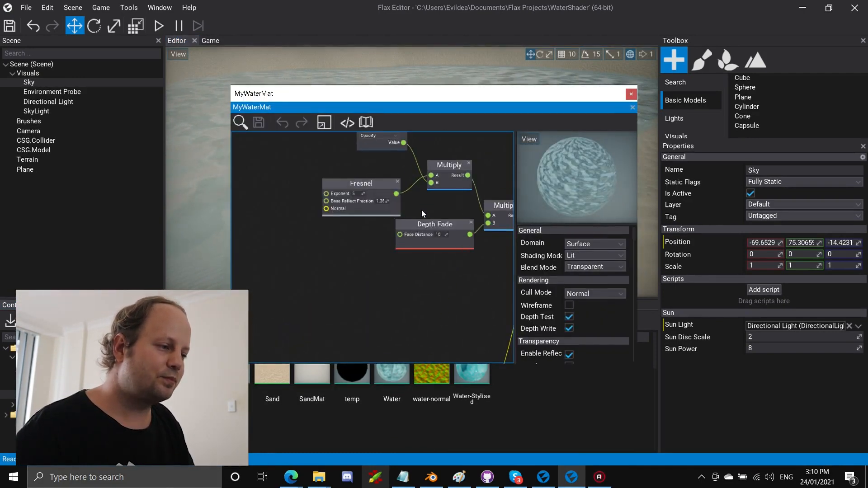
mouse_move(323, 247)
right_down()
mouse_move(323, 279)
mouse_move(329, 253)
right_up()
mouse_move(349, 285)
right_down()
mouse_move(349, 294)
mouse_move(355, 287)
right_up()
right_drag(365, 180, 335, 329)
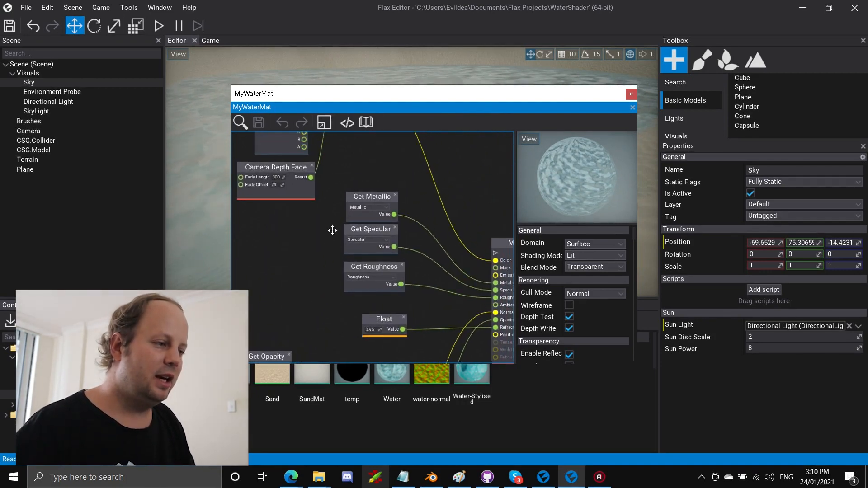
right_drag(333, 229, 376, 283)
right_drag(409, 204, 417, 3)
right_drag(433, 289, 360, 32)
Review the tiling, Panner, Normal Map and Depth Fade Lerp nodes, and close MyWaterMat to view the water.
scroll(346, 208, down, 1)
right_drag(337, 243, 513, 192)
right_drag(365, 282, 448, 207)
right_drag(461, 178, 438, 226)
right_drag(401, 198, 549, 188)
right_drag(318, 196, 616, 190)
right_drag(455, 236, 355, 242)
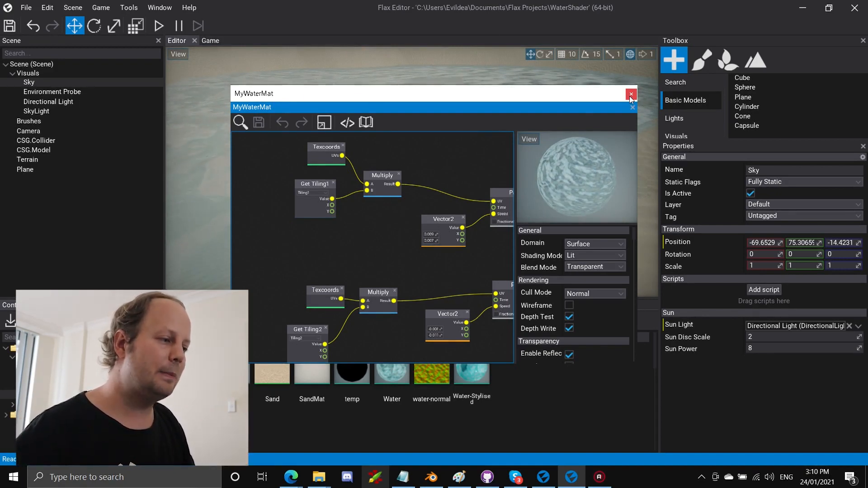
right_drag(437, 208, 379, 239)
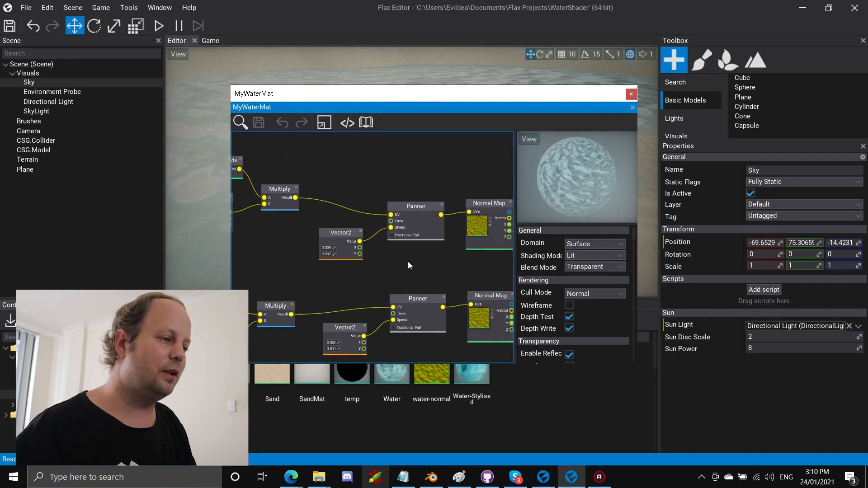
right_drag(392, 284, 317, 277)
right_drag(376, 205, 251, 298)
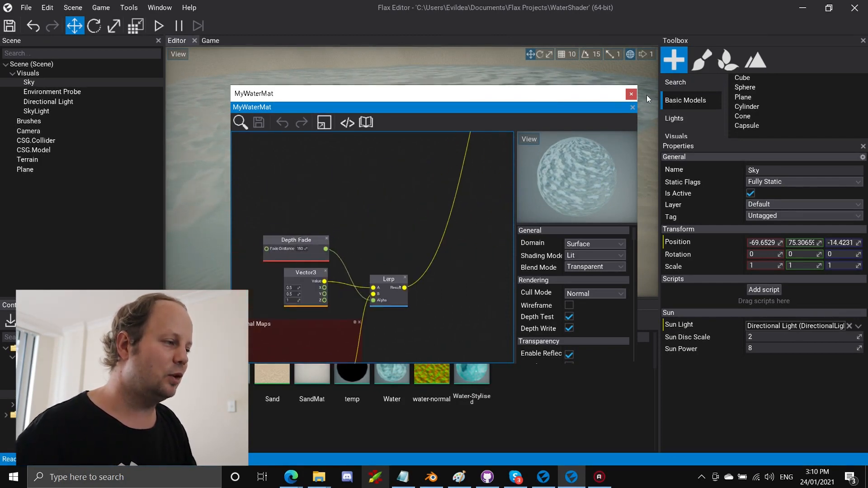
click(631, 95)
right_drag(515, 164, 516, 140)
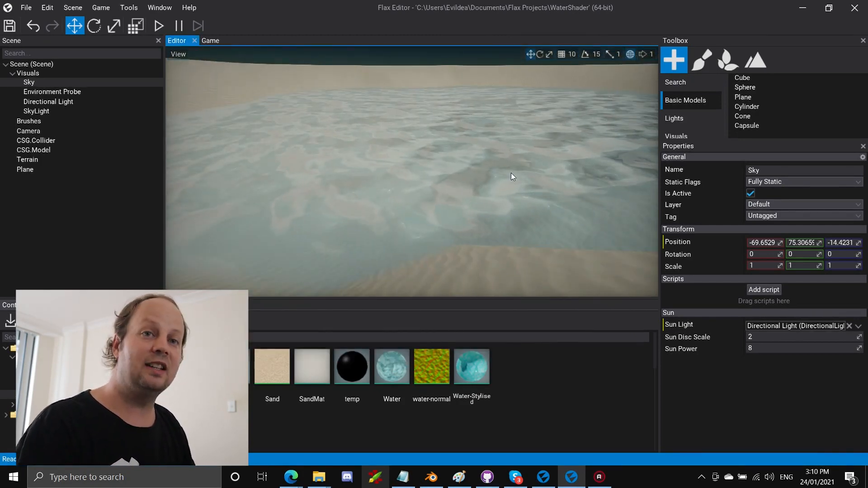